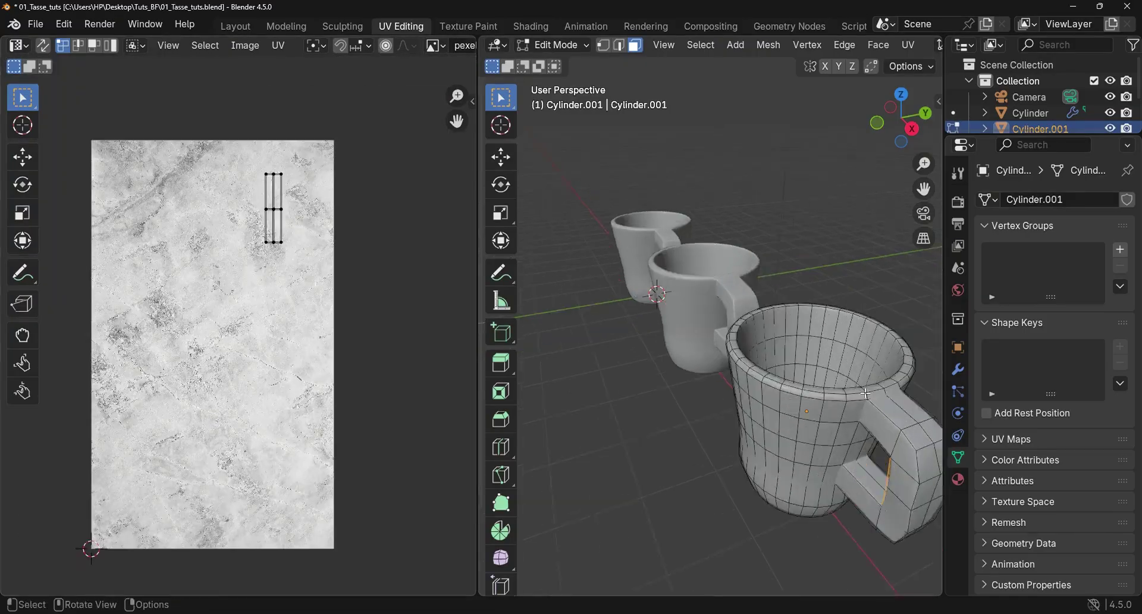
Mark UV seams around the mug's bottom face and along its handle.
left_click_drag(479, 327, 384, 327)
key("2")
key("ctrl+e")
left_click(657, 457)
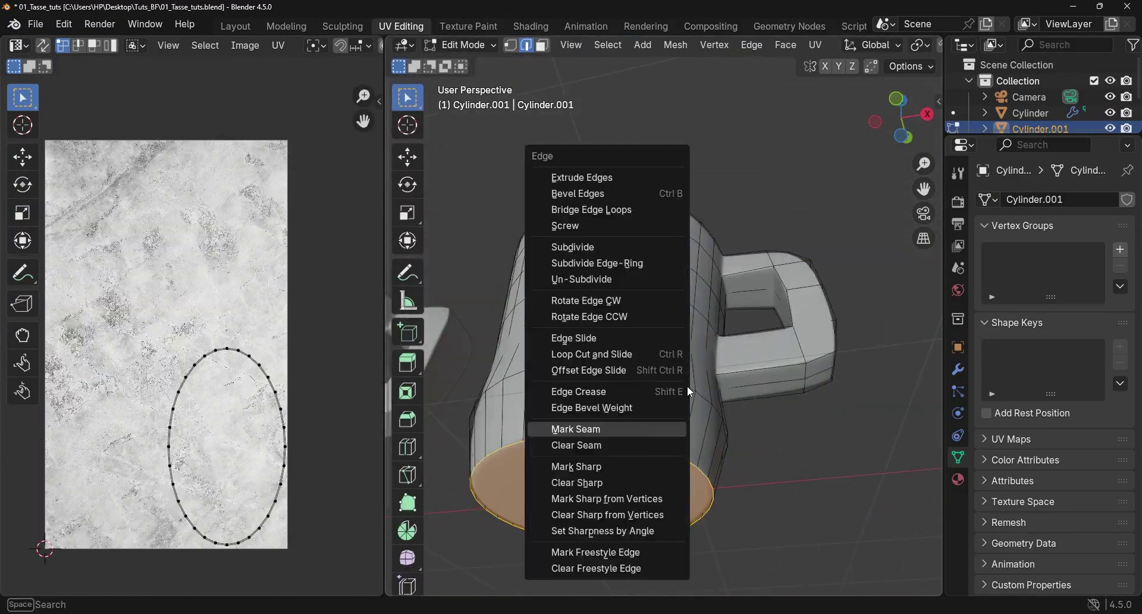
key("z")
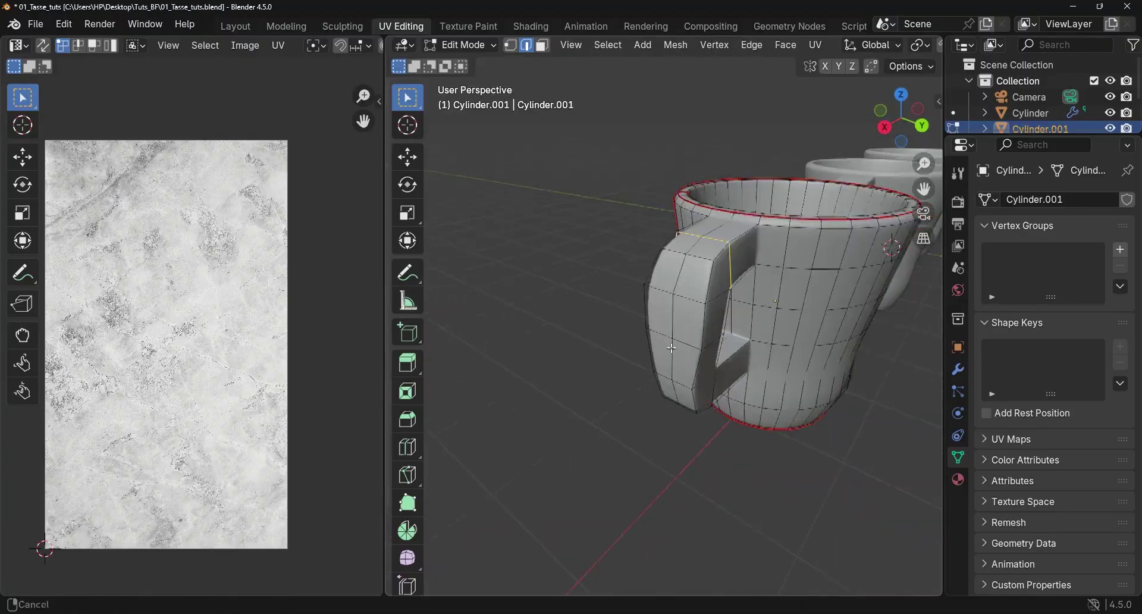
key("z")
left_click(569, 420)
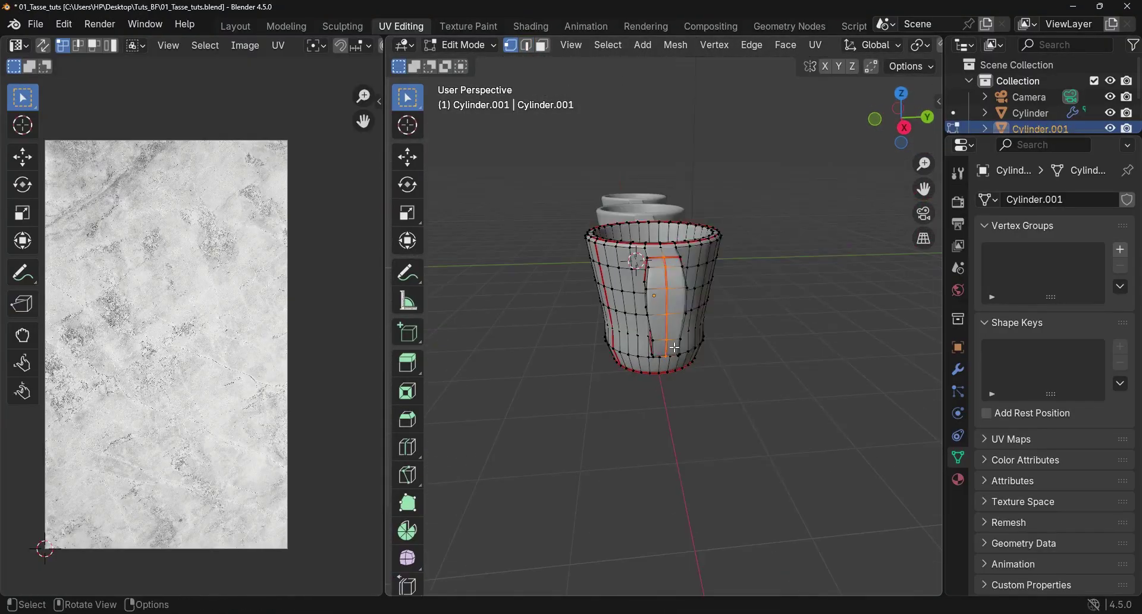
Unwrap the entire linked mug mesh from the front view and box-select the upper UV islands.
key("1")
key("ctrl+l")
key("KP_1")
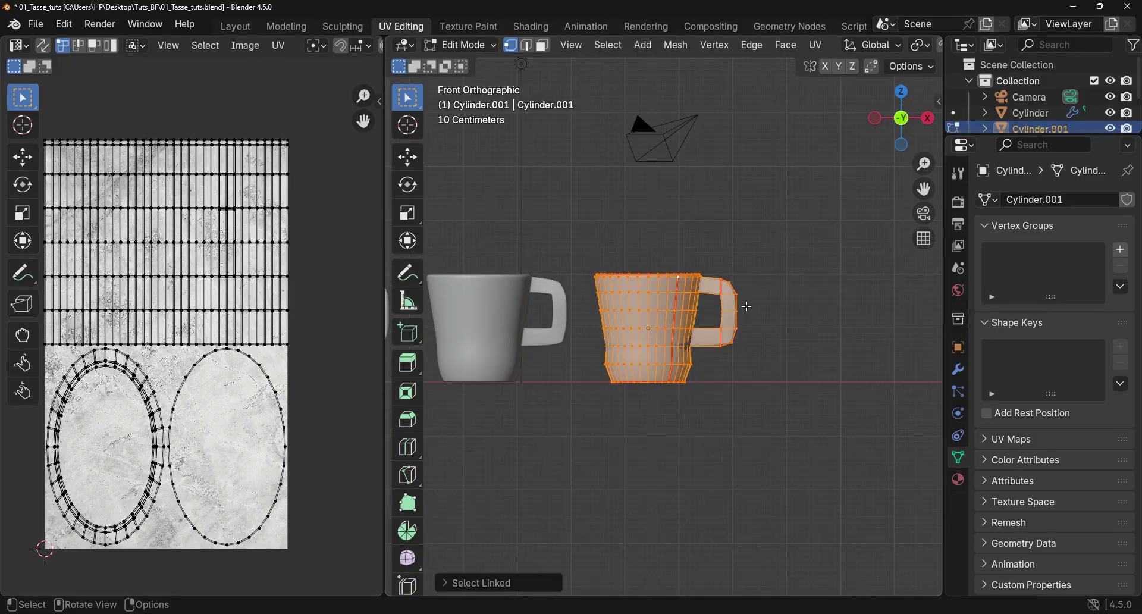
key("u")
left_click(672, 254)
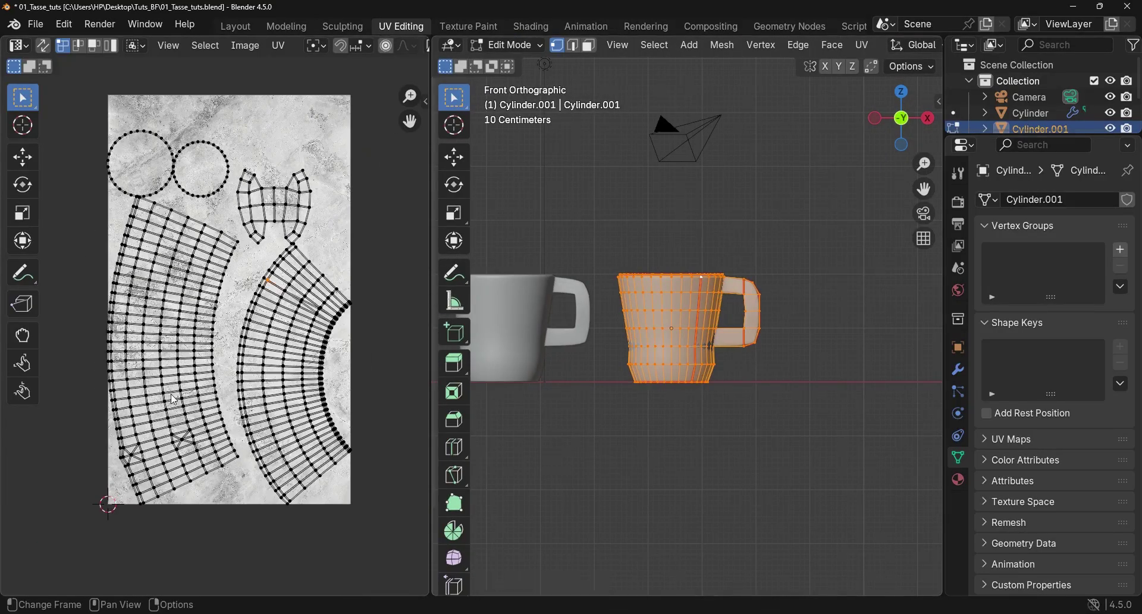
key("l")
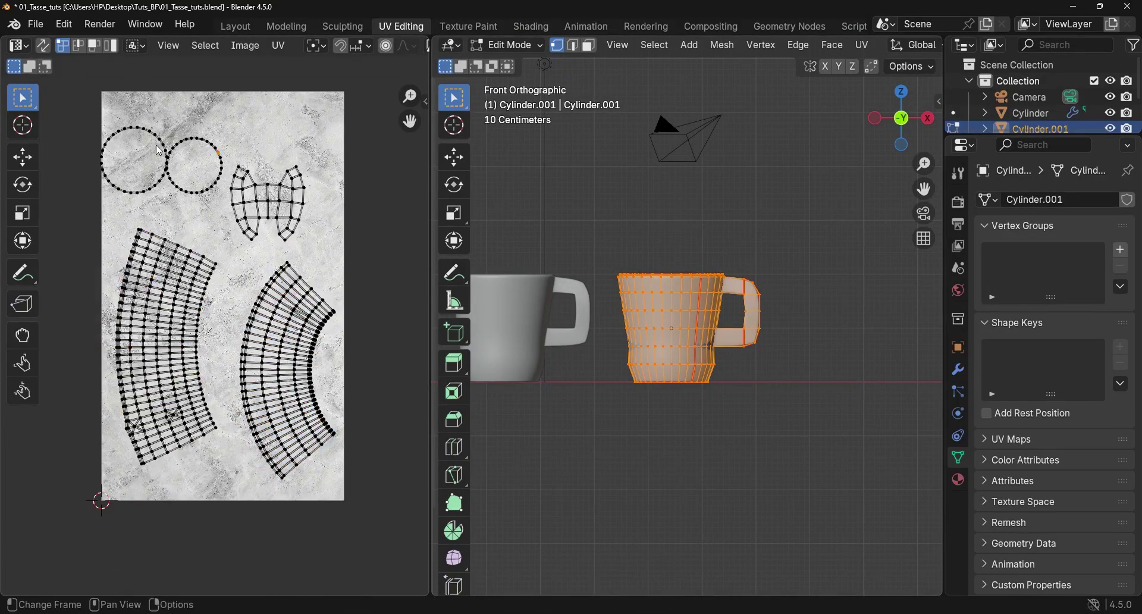
left_click_drag(95, 112, 314, 210)
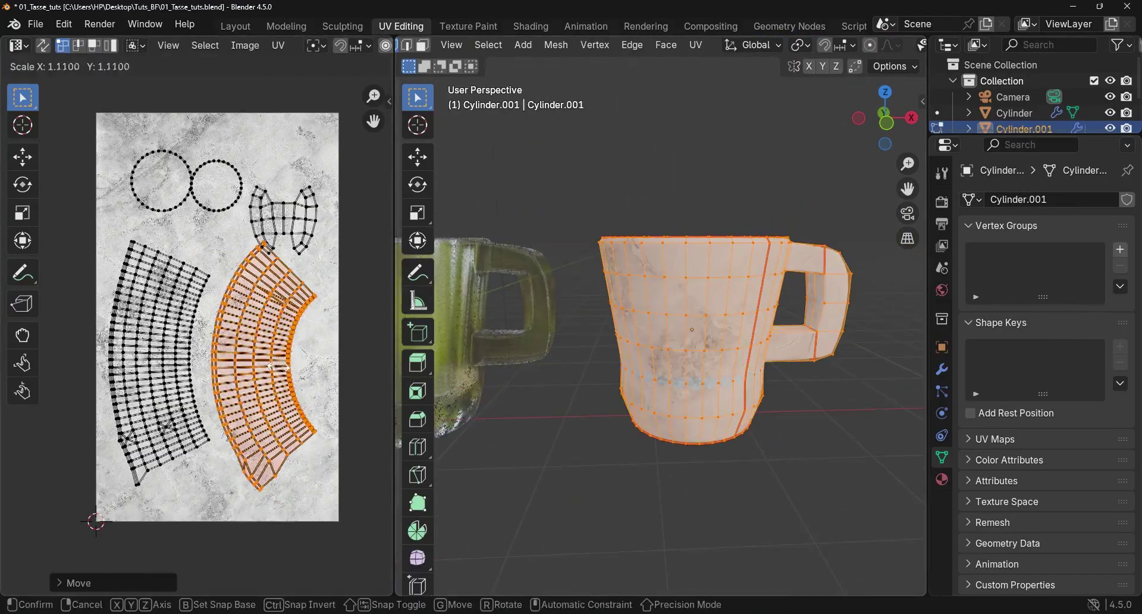
Select the yellow mug and switch to the Shading workspace.
key("KP_1")
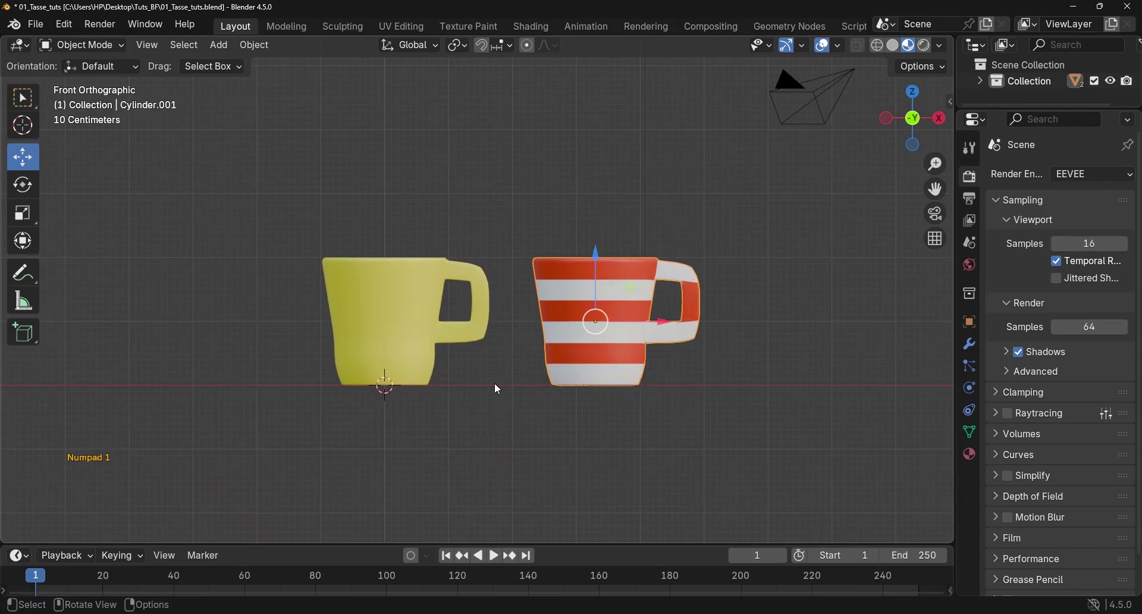
scroll(498, 390, "up", 1)
left_click(411, 327)
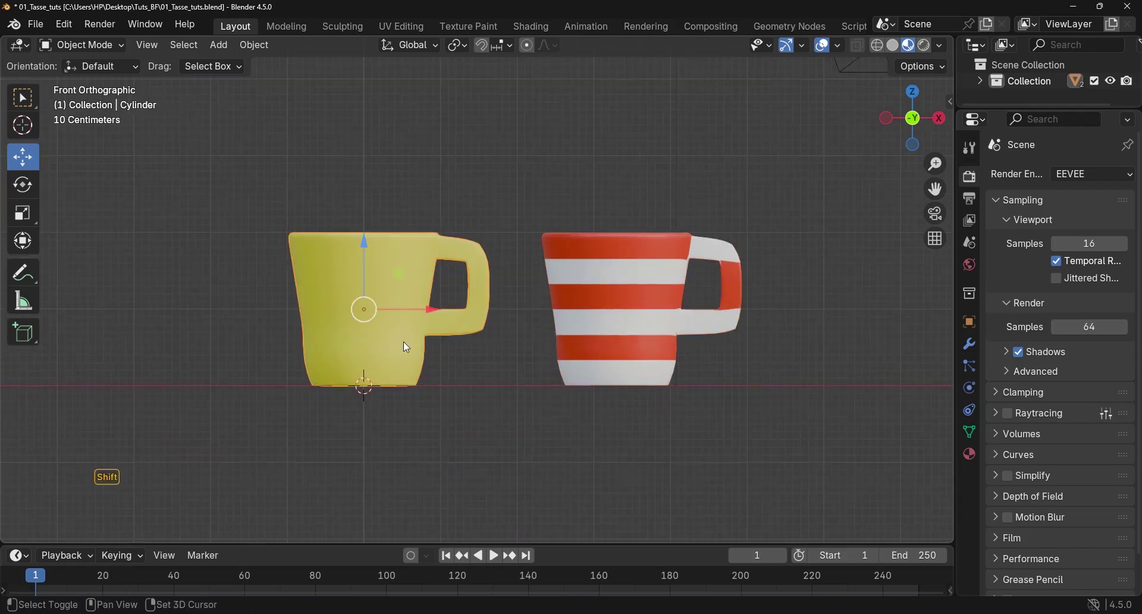
middle_click_drag(407, 347, 459, 307, "shift")
scroll(460, 307, "up", 3)
scroll(388, 280, "up", 1)
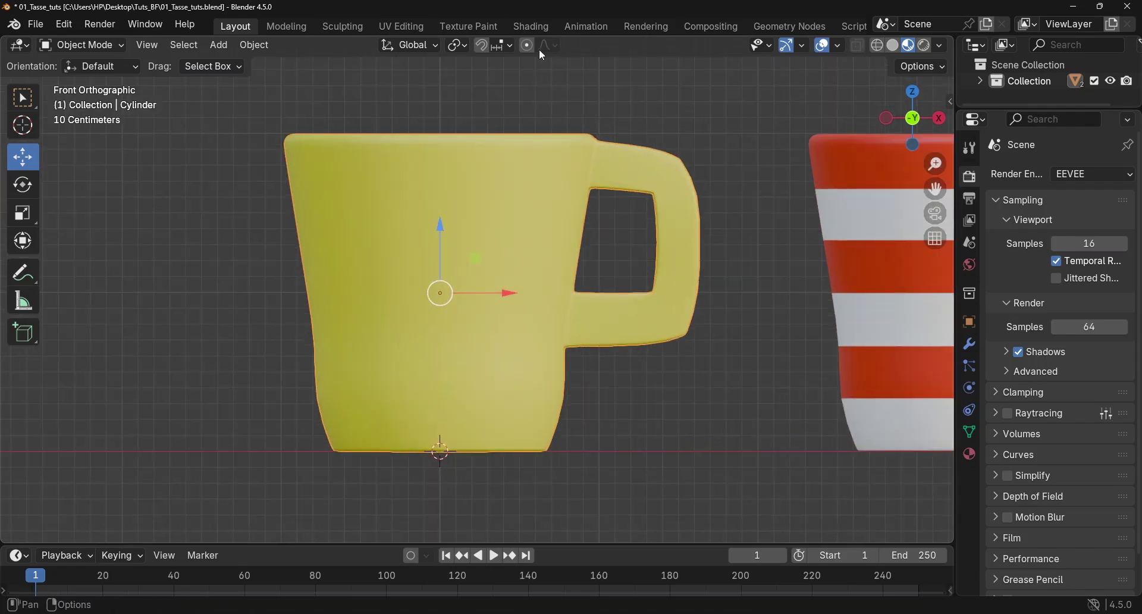
left_click(549, 31)
middle_click_drag(577, 238, 668, 247)
scroll(544, 182, "up", 2)
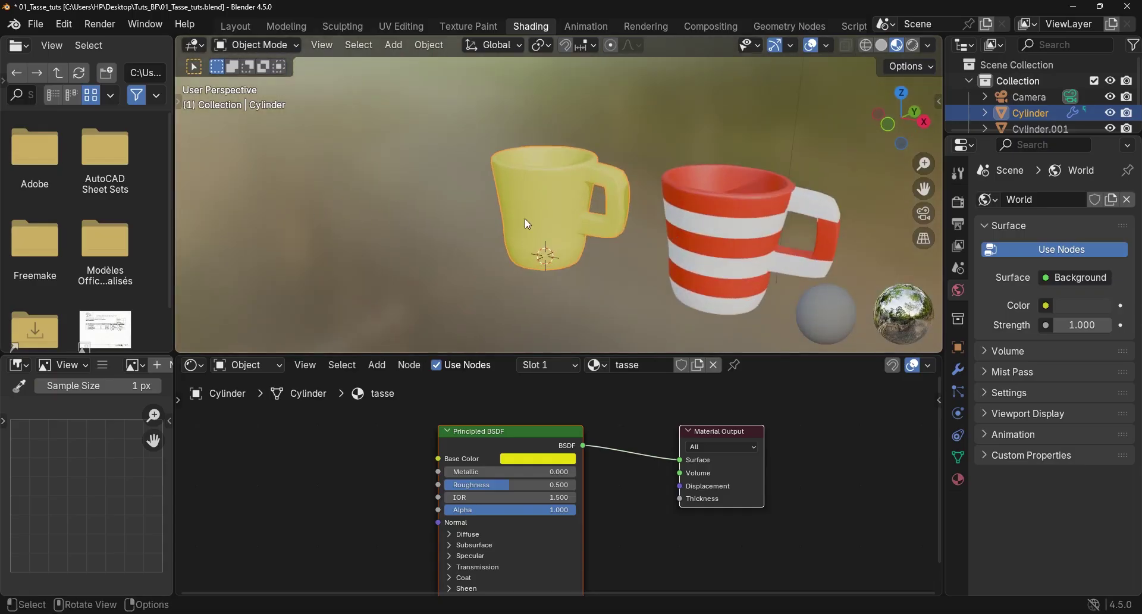
middle_click_drag(524, 219, 569, 225)
Resize the workspace areas so the node editor and the 3D view get suitable space.
left_click_drag(176, 176, 286, 178)
scroll(187, 424, "down", 2)
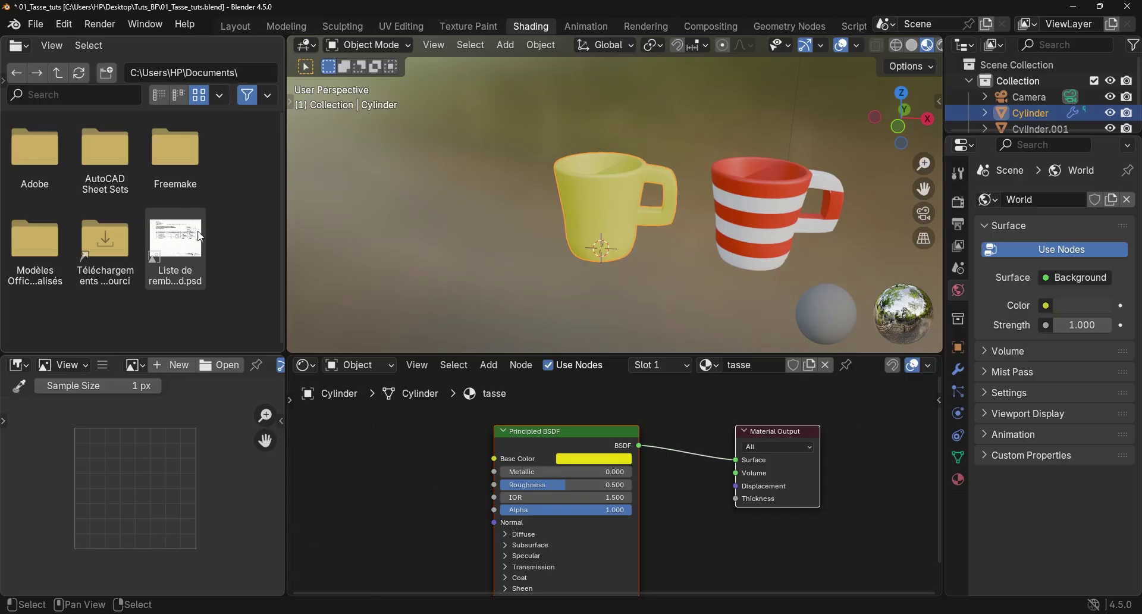
scroll(611, 462, "down", 3)
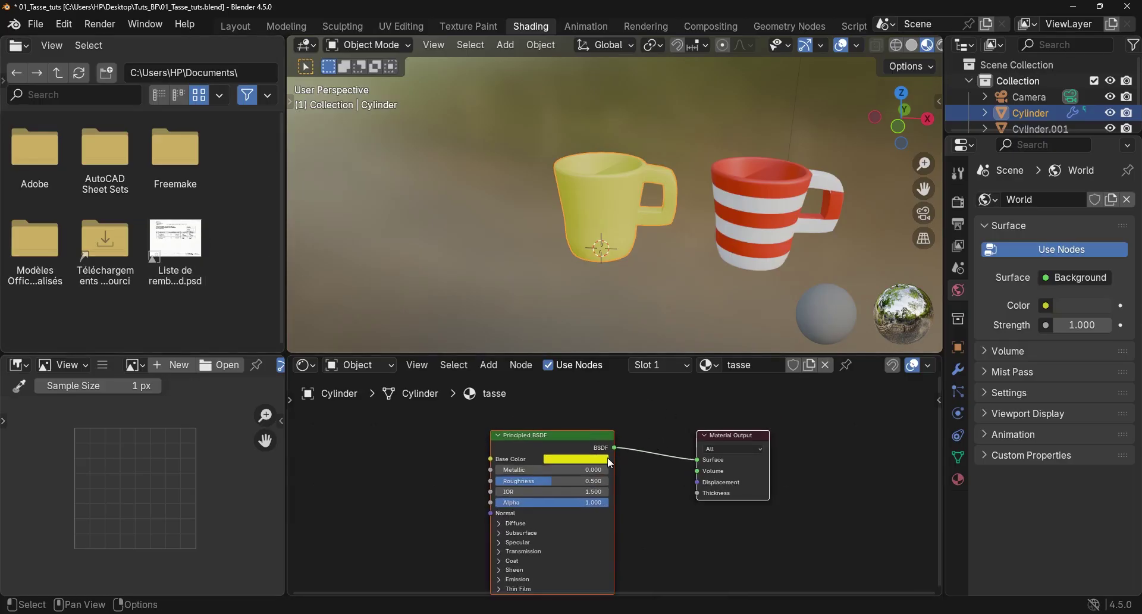
left_click_drag(286, 444, 204, 443)
left_click_drag(539, 355, 538, 327)
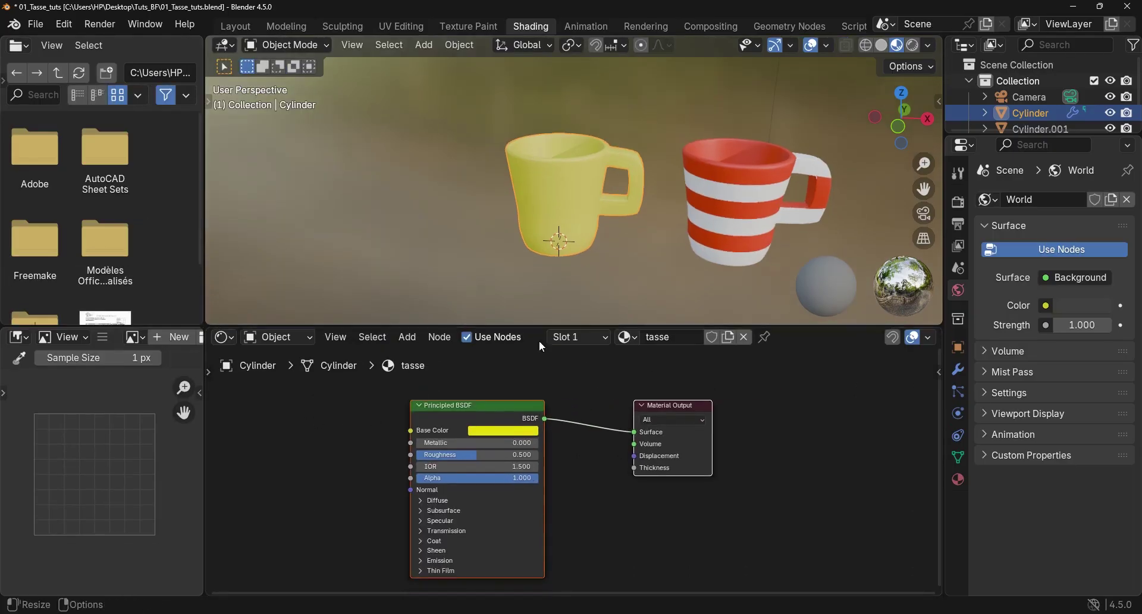
Set the yellow mug's Base Color to light warm grey, #D0CFC7FF.
scroll(481, 394, "up", 4)
scroll(481, 394, "down", 4)
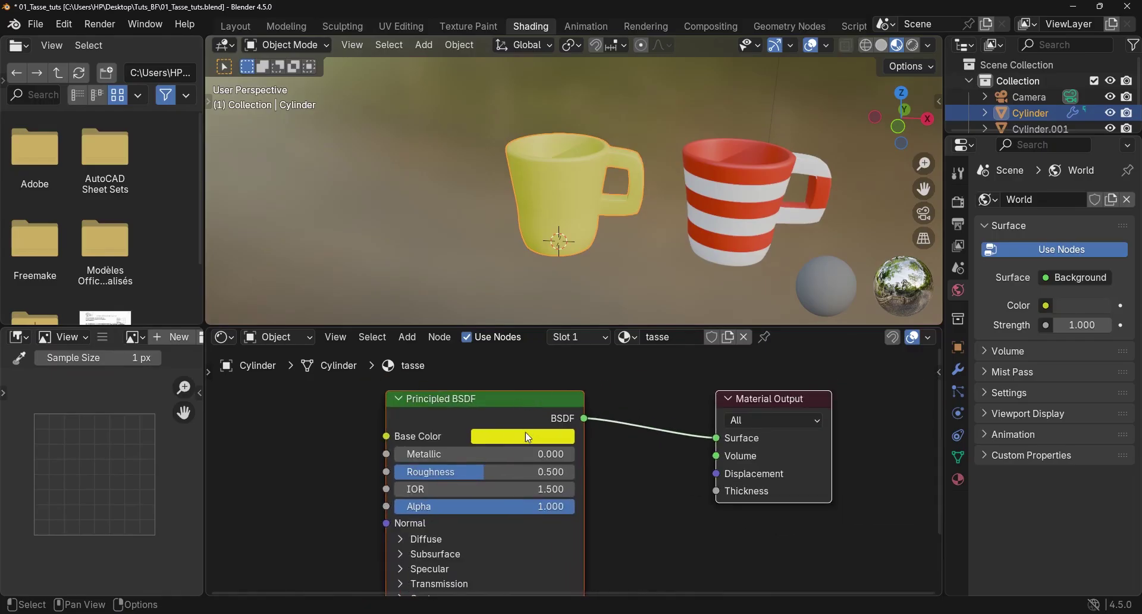
scroll(597, 146, "up", 2)
scroll(578, 160, "down", 1)
middle_click_drag(642, 214, 652, 208)
scroll(530, 409, "up", 1)
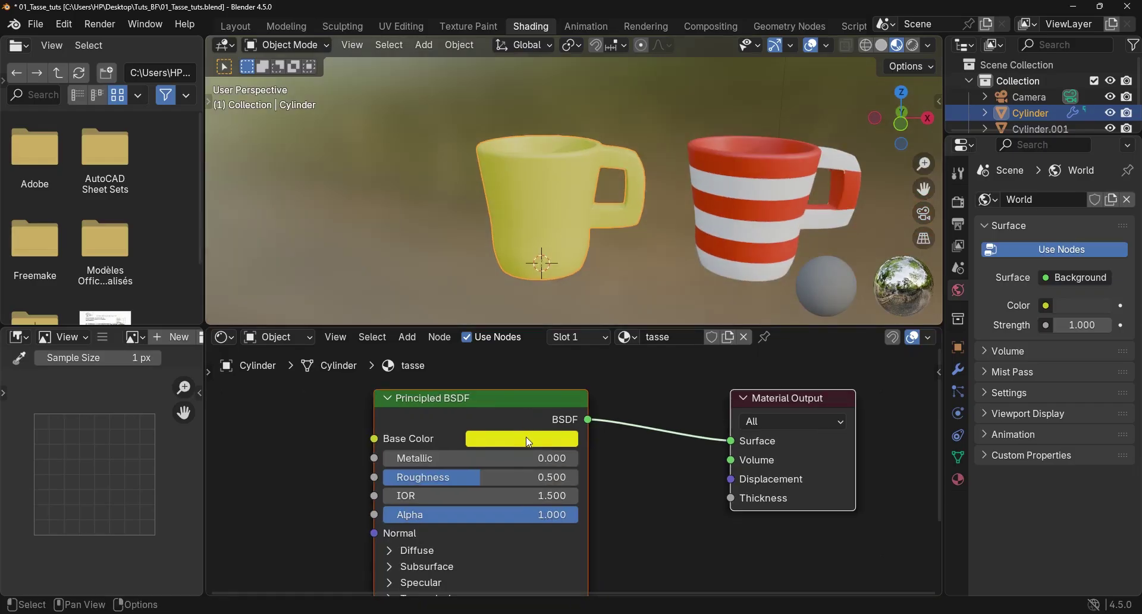
left_click(526, 438)
left_click_drag(544, 224, 542, 224)
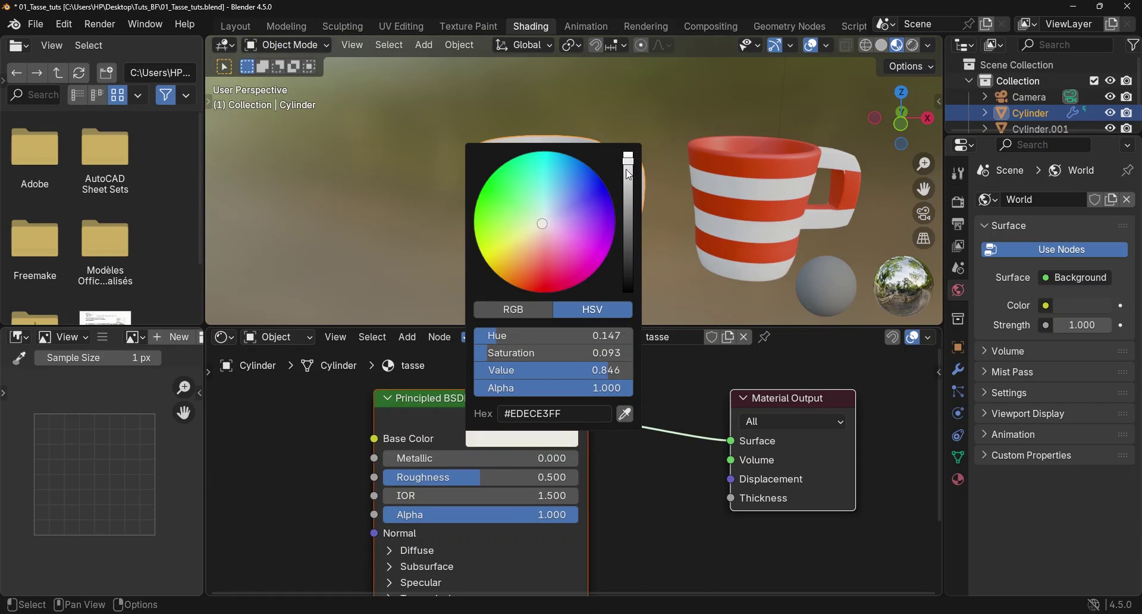
left_click_drag(630, 174, 628, 177)
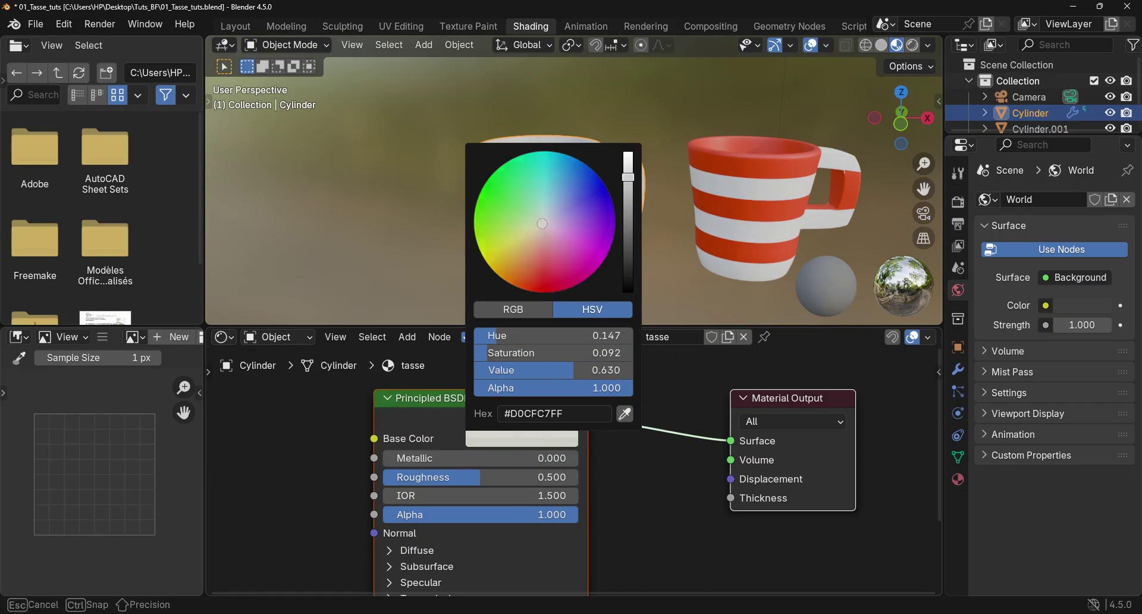
left_click(433, 149)
Set the Metallic value of the grey mug's tasse material to 1.
scroll(587, 215, "down", 2)
scroll(587, 215, "up", 6)
left_click(445, 190)
scroll(445, 189, "down", 4)
middle_click_drag(447, 220, 480, 224)
scroll(448, 512, "up", 3)
middle_click_drag(496, 492, 534, 455)
scroll(532, 432, "up", 2)
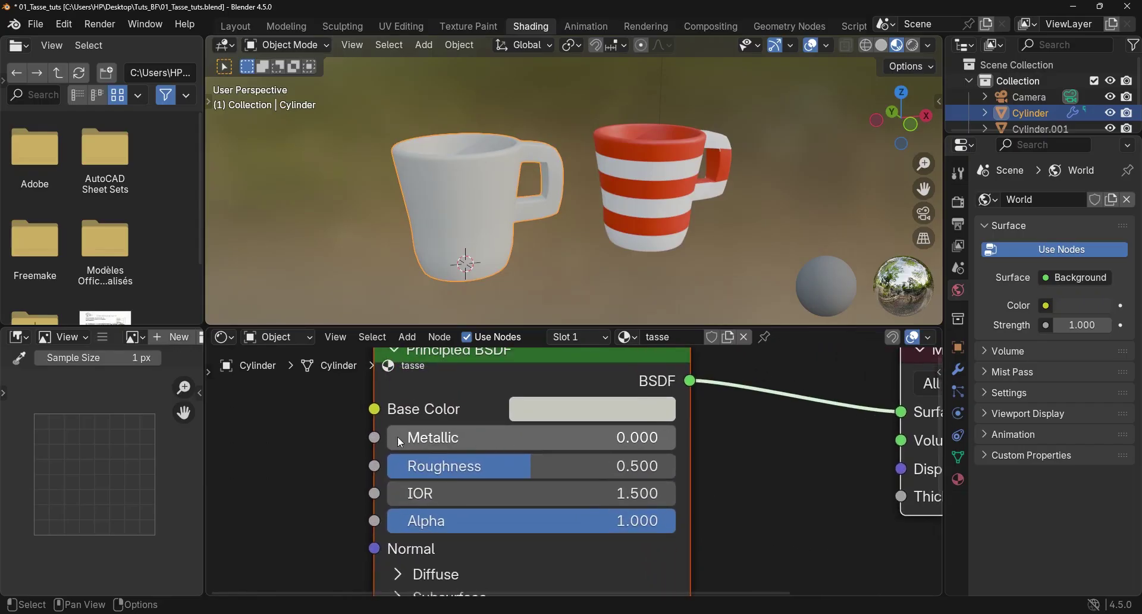
left_click(466, 443)
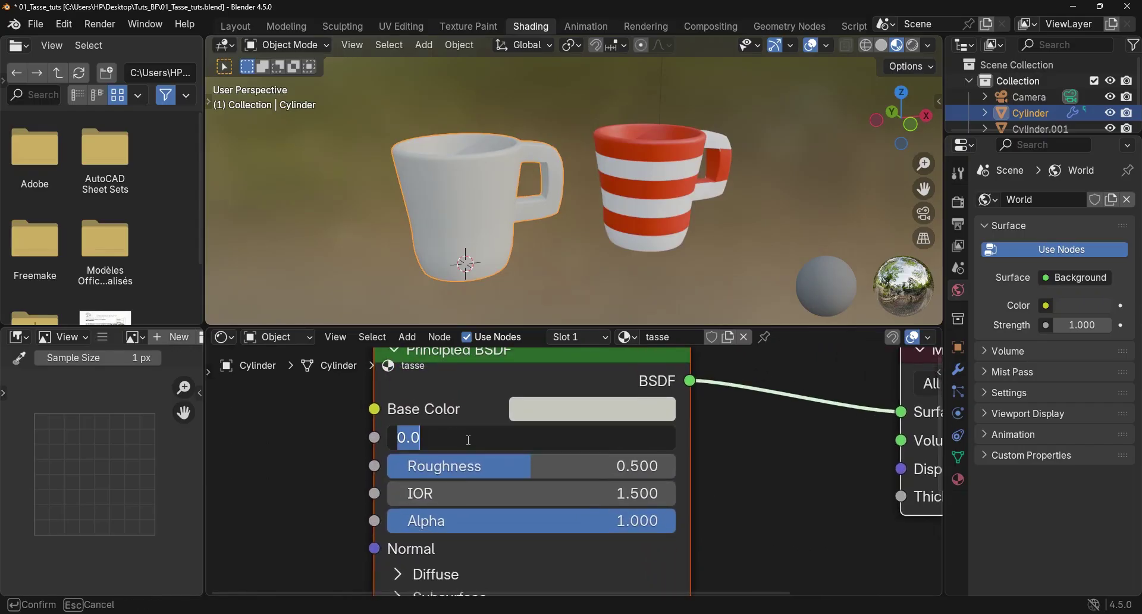
type("1")
key("Return")
Lower the Roughness of the metallic mug's material to 0.297.
scroll(484, 231, "up", 2)
middle_click_drag(484, 231, 528, 229)
scroll(528, 230, "down", 3)
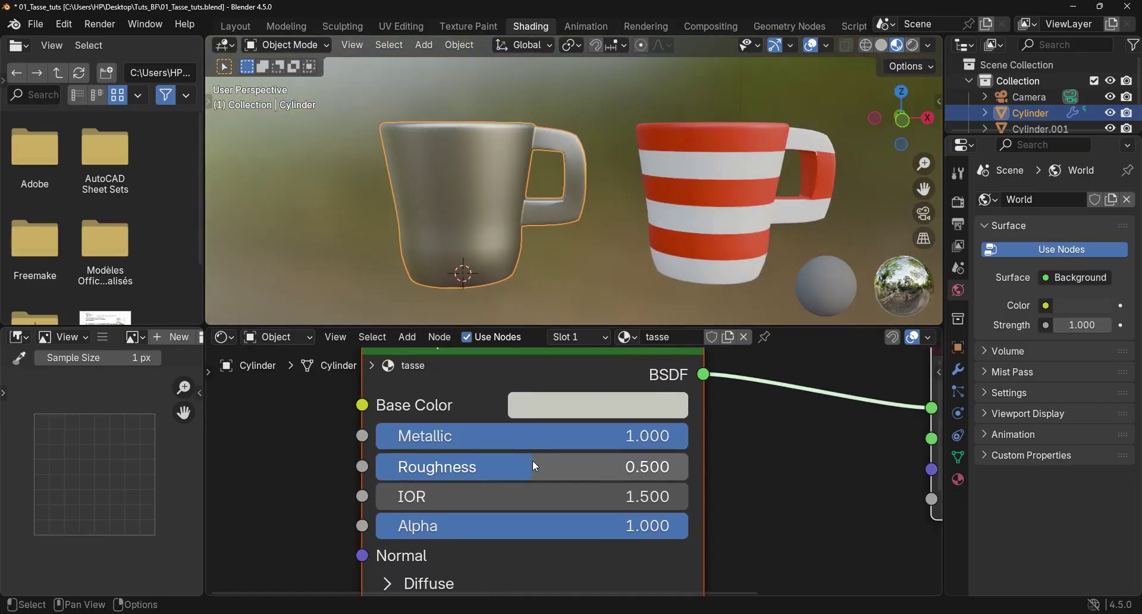
scroll(533, 463, "up", 1)
left_click_drag(525, 466, 516, 466)
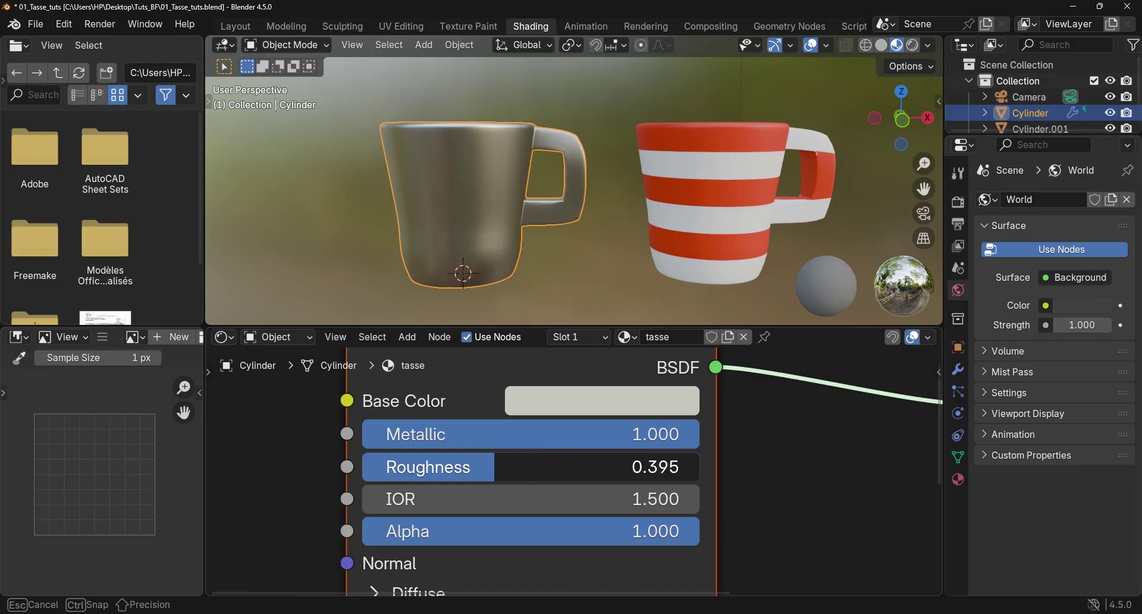
left_click_drag(493, 466, 462, 466)
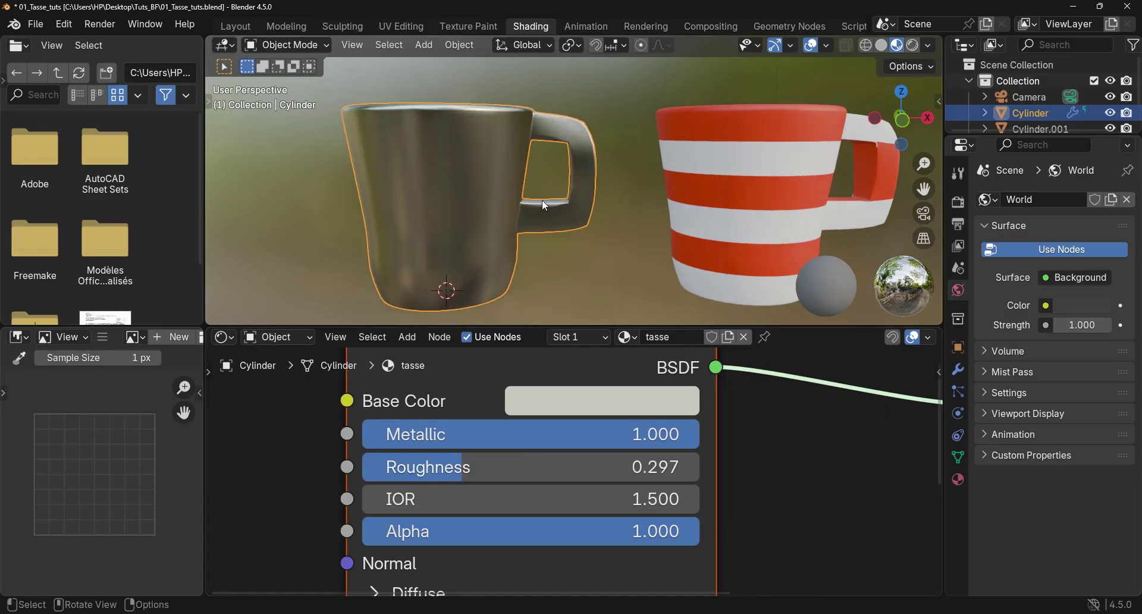
Examine the reflections on the metallic mug from several angles, with and without it selected.
middle_click_drag(480, 217, 488, 256)
left_click(582, 257)
middle_click_drag(583, 258, 566, 217)
scroll(466, 209, "up", 2)
scroll(490, 255, "down", 2)
middle_click_drag(490, 255, 513, 268)
left_click(467, 203)
scroll(466, 204, "down", 2)
middle_click_drag(468, 207, 496, 247)
Darken the metallic mug's Base Color to #B9B8B1FF.
left_click(570, 399)
left_click_drag(767, 91, 767, 96)
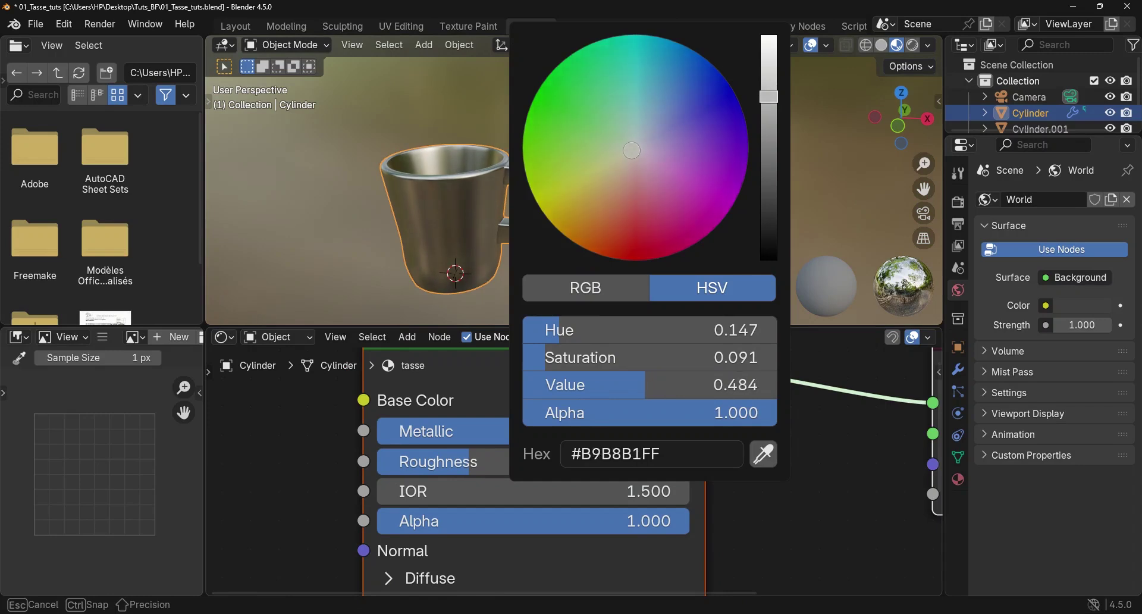
left_click(360, 176)
Select the red-and-white striped mug and remove its tasse3 material slot.
scroll(423, 209, "down", 5)
middle_click_drag(526, 229, 633, 265)
scroll(535, 208, "up", 3)
left_click(532, 205)
scroll(556, 226, "up", 2)
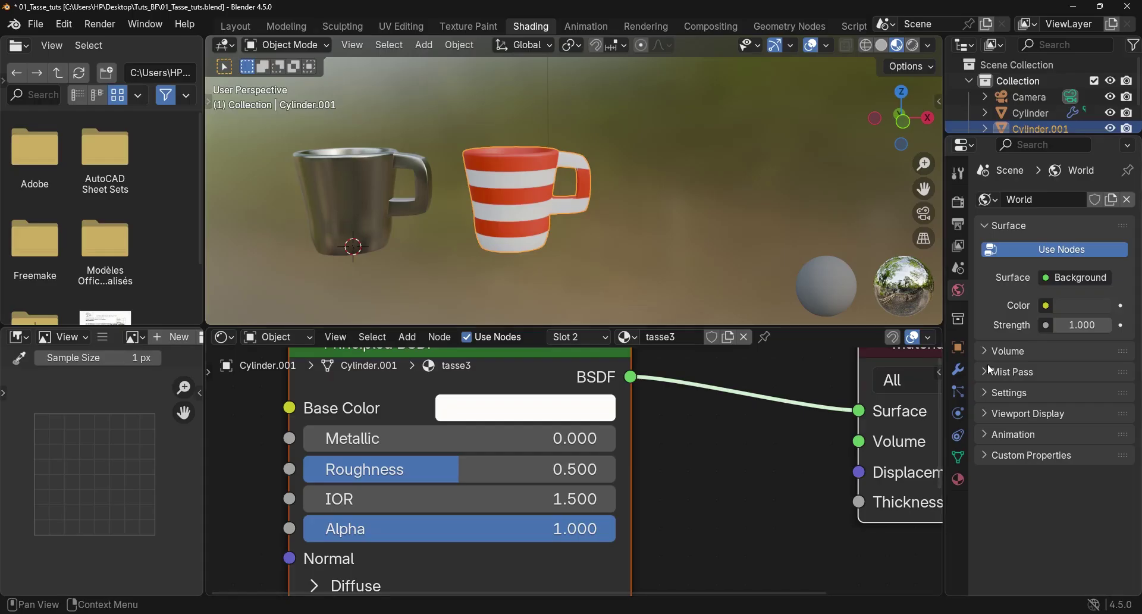
scroll(710, 373, "down", 2)
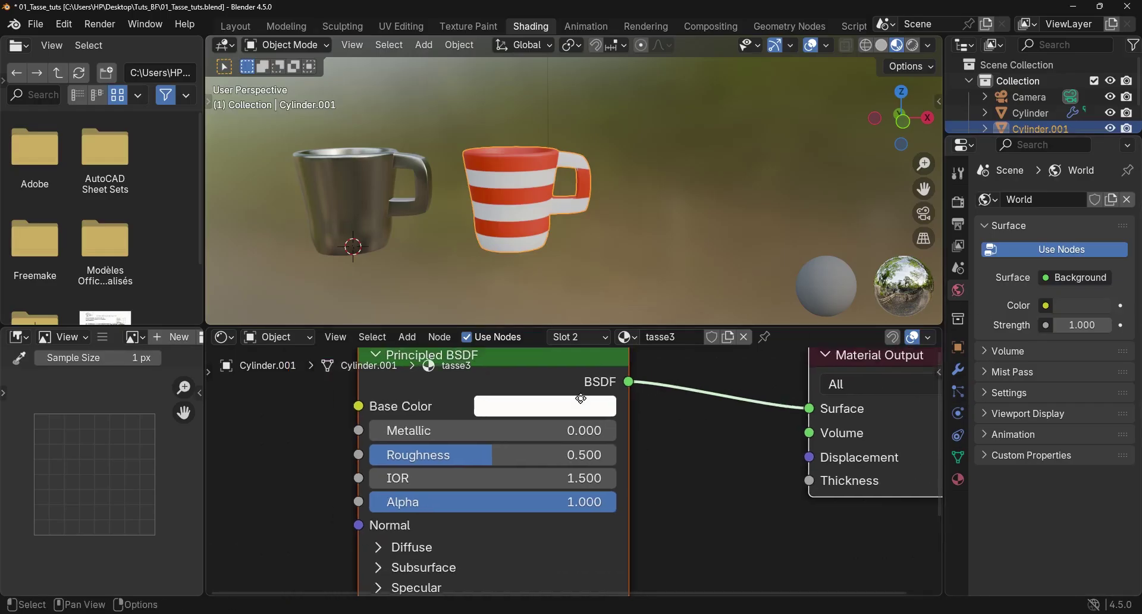
middle_click_drag(710, 372, 687, 437)
left_click(959, 479)
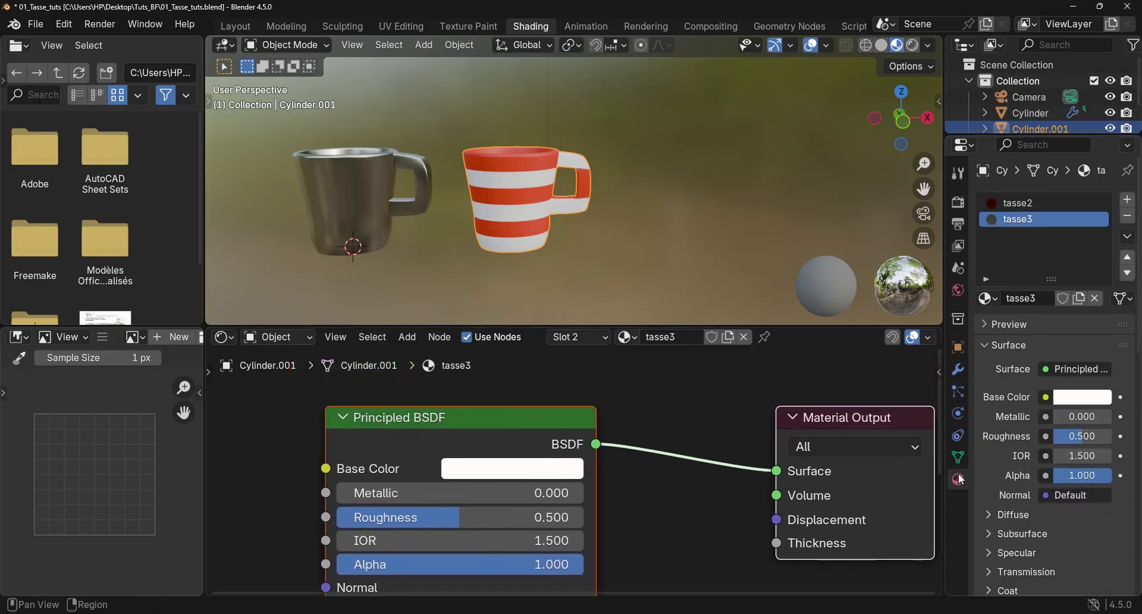
left_click(1128, 217)
Expand the Transmission settings of the red mug's Principled BSDF node.
scroll(556, 369, "up", 1)
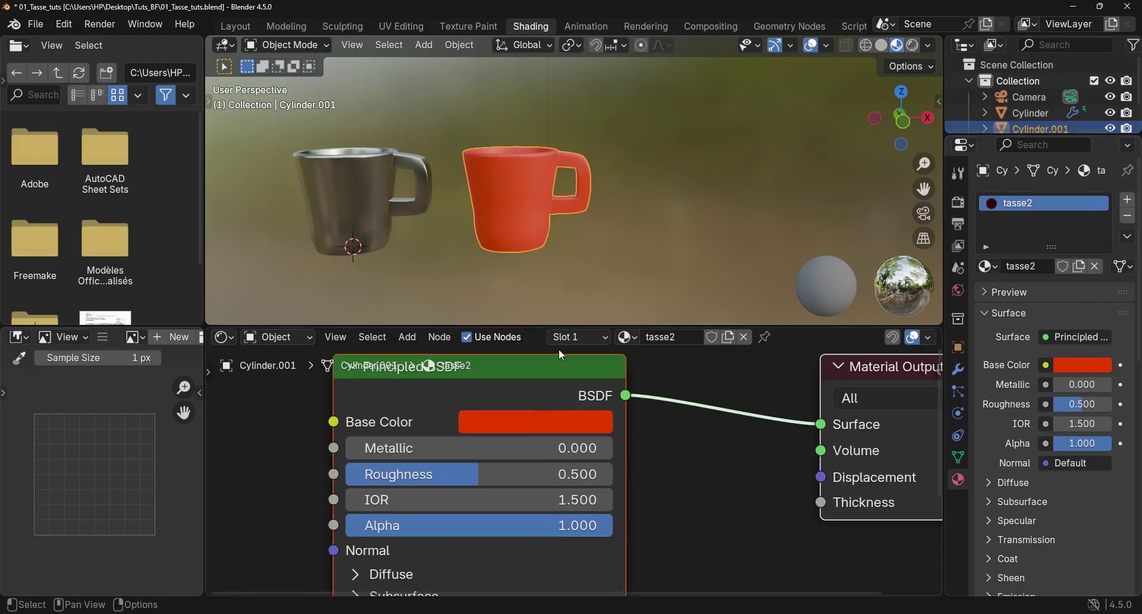
scroll(547, 279, "up", 2)
scroll(541, 425, "down", 3)
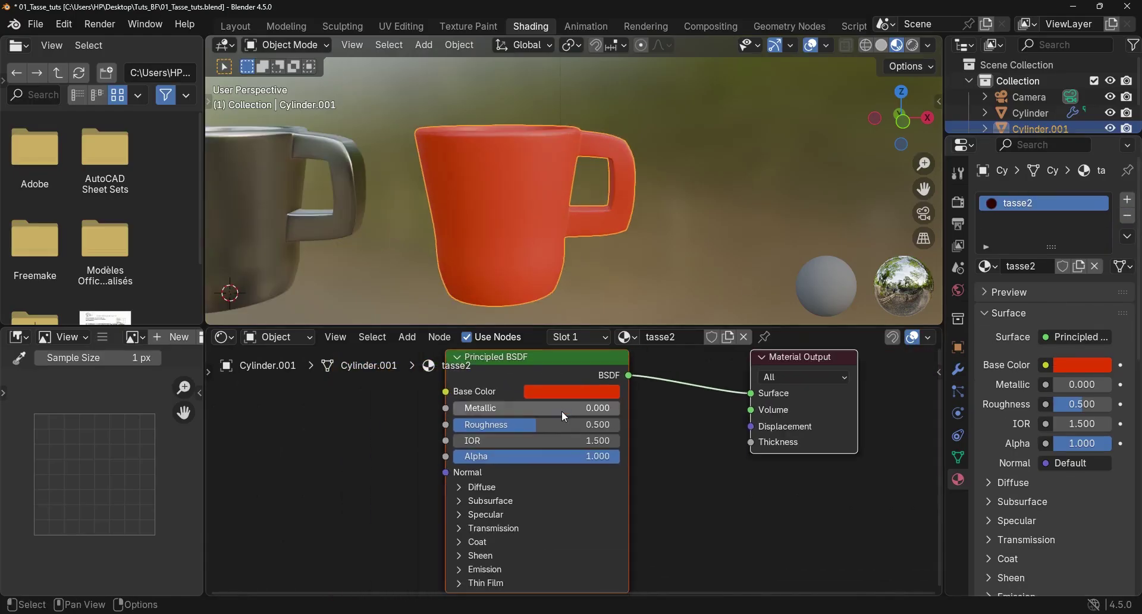
scroll(541, 418, "up", 1)
middle_click_drag(539, 417, 543, 435)
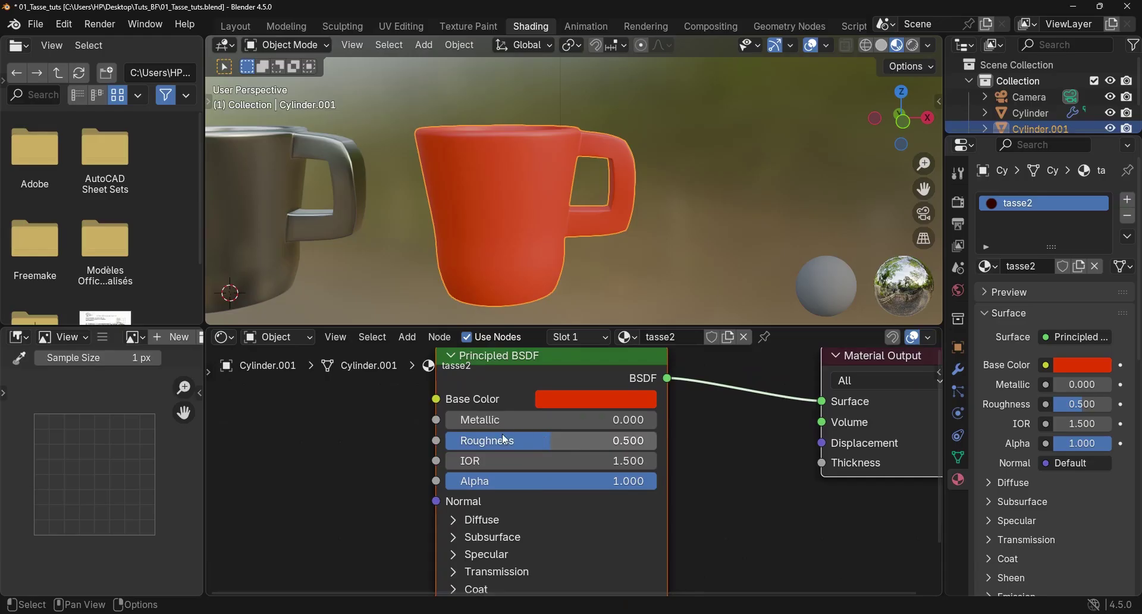
scroll(503, 511, "down", 3, "shift")
left_click(500, 497)
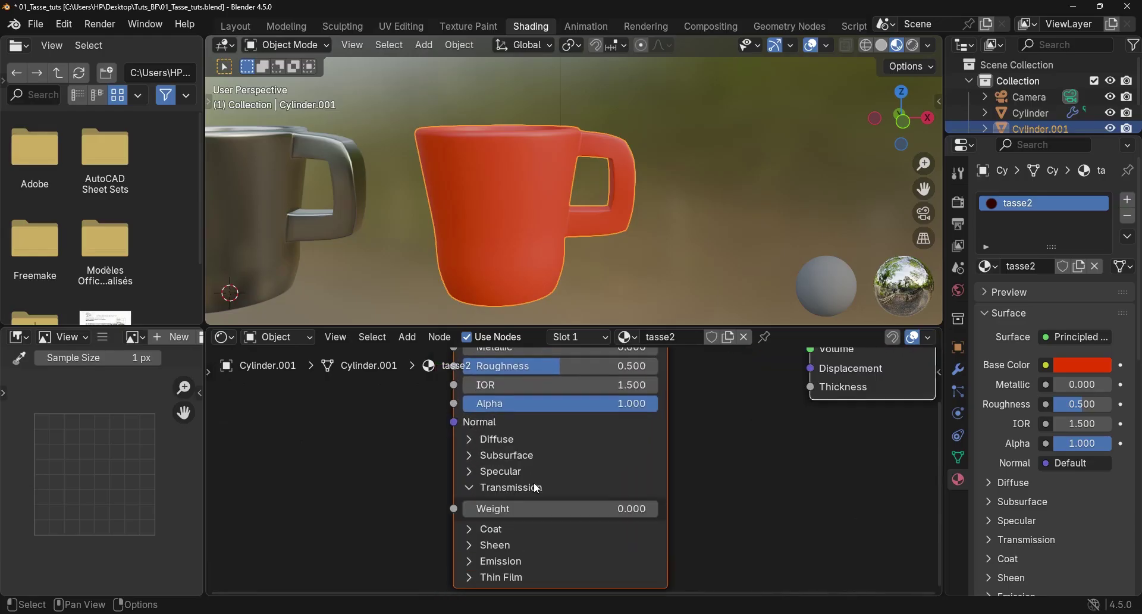
scroll(594, 411, "up", 3, "shift")
scroll(590, 379, "up", 1)
Enlarge the node editor and move the Material Output node closer to the Principled BSDF node.
left_click_drag(559, 321, 560, 286)
middle_click_drag(564, 232, 618, 226)
scroll(600, 333, "down", 1)
scroll(701, 354, "down", 1)
left_click_drag(796, 345, 753, 345)
Change the red mug's Base Color to a bright, nearly white tone and reselect the mug.
left_click(538, 380)
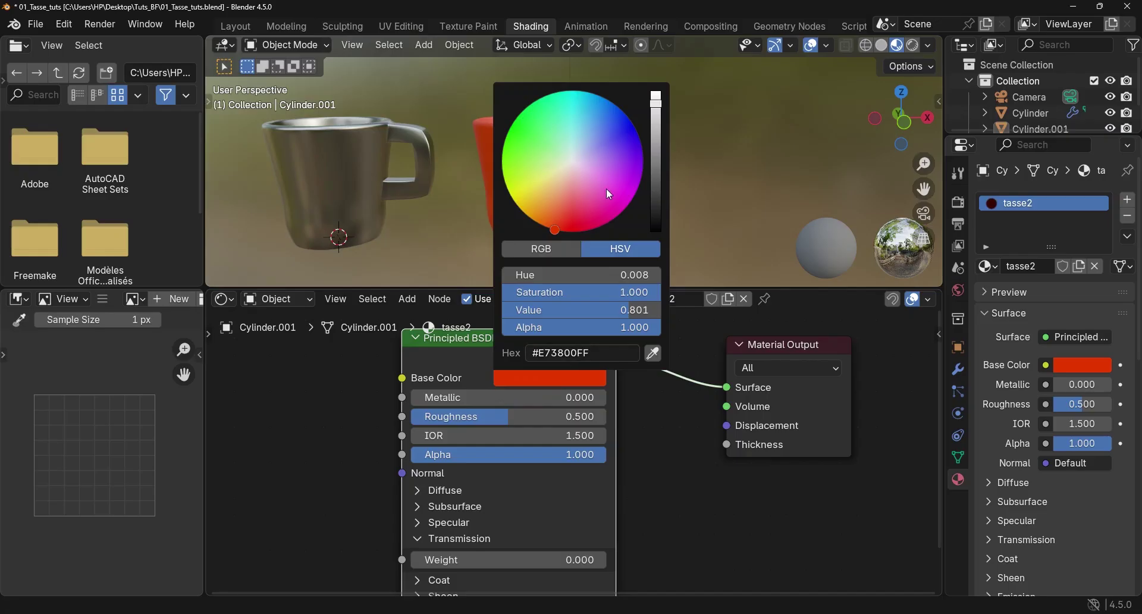
left_click_drag(572, 166, 572, 165)
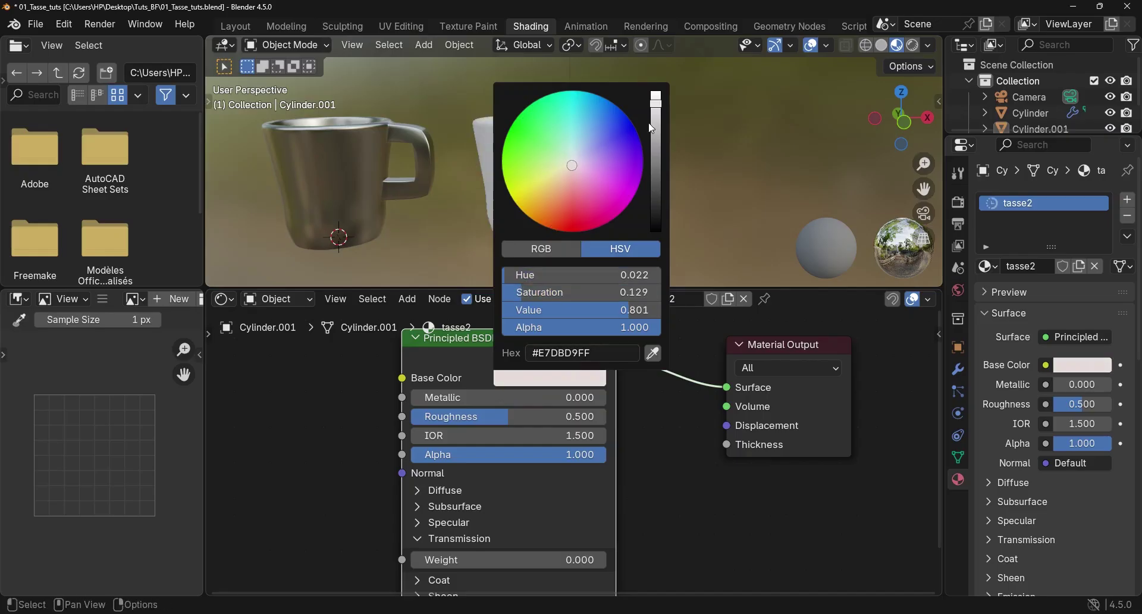
left_click_drag(656, 96, 663, 97)
left_click(416, 140)
scroll(564, 186, "up", 1)
left_click(565, 188)
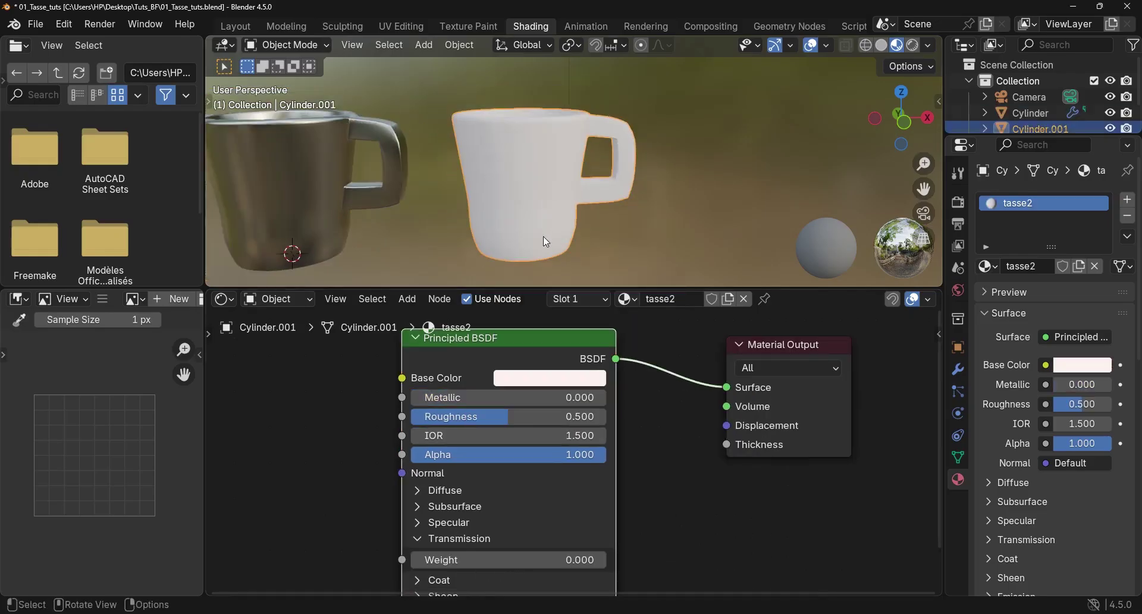
Lower the Roughness of the white mug's tasse2 material to 0.229.
scroll(523, 416, "up", 1)
middle_click_drag(524, 417, 561, 439)
left_click_drag(561, 437, 500, 438)
scroll(557, 134, "up", 6)
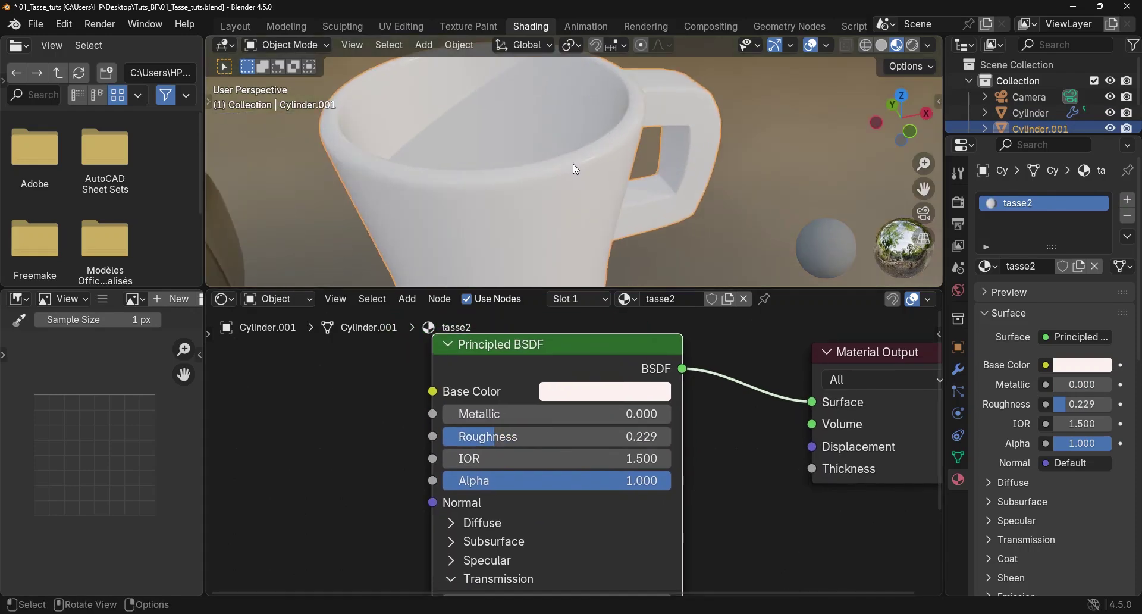
Set the Roughness of the white mug's tasse2 material to 0.2.
left_click_drag(571, 437, 601, 436)
scroll(597, 135, "up", 3)
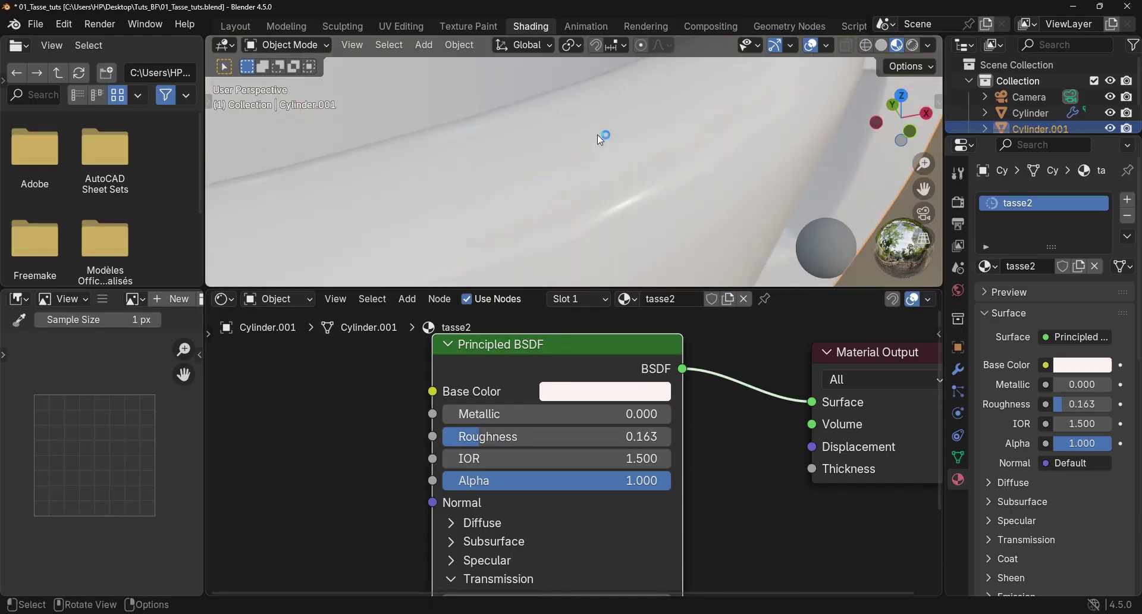
left_click_drag(480, 437, 480, 436)
left_click(521, 430)
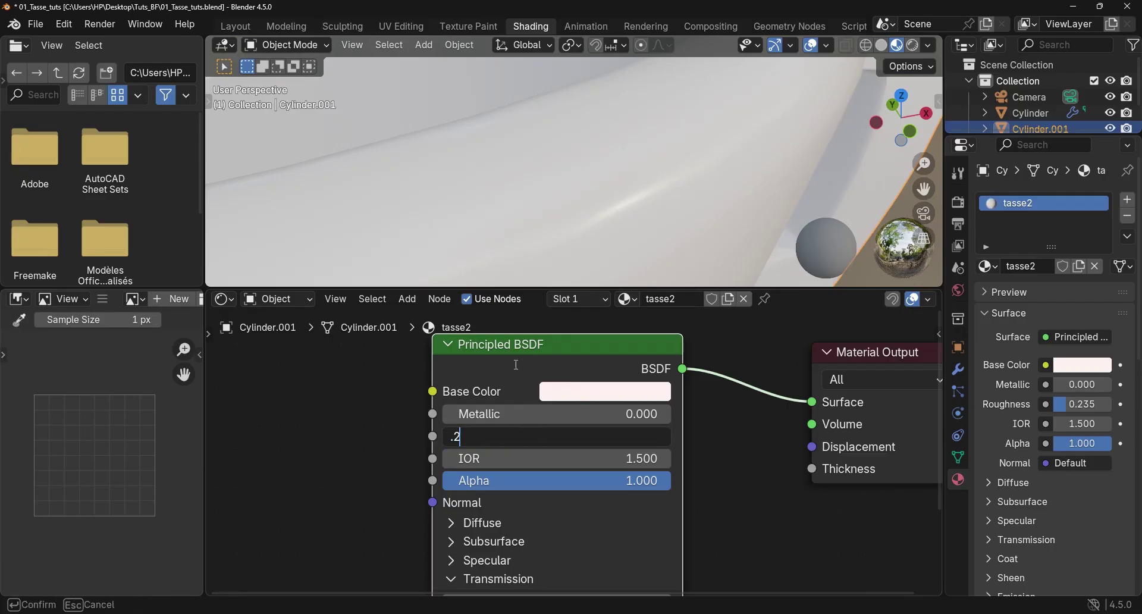
type(".2")
key("Return")
Set the Transmission Weight of the tasse2 material to 1.
scroll(547, 464, "down", 3)
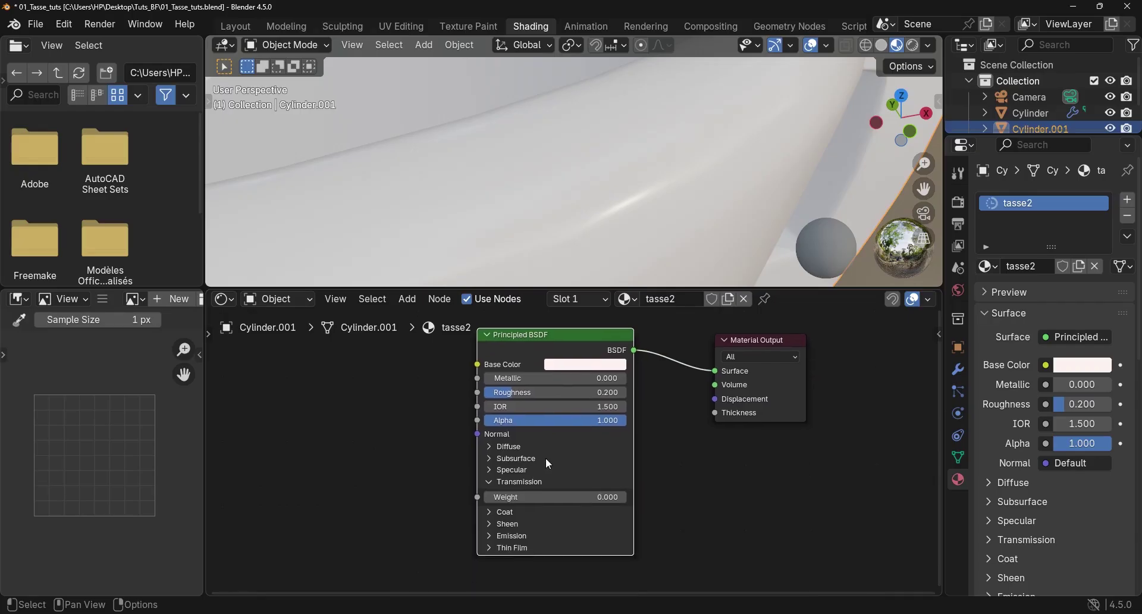
scroll(547, 459, "up", 2)
scroll(557, 440, "up", 1)
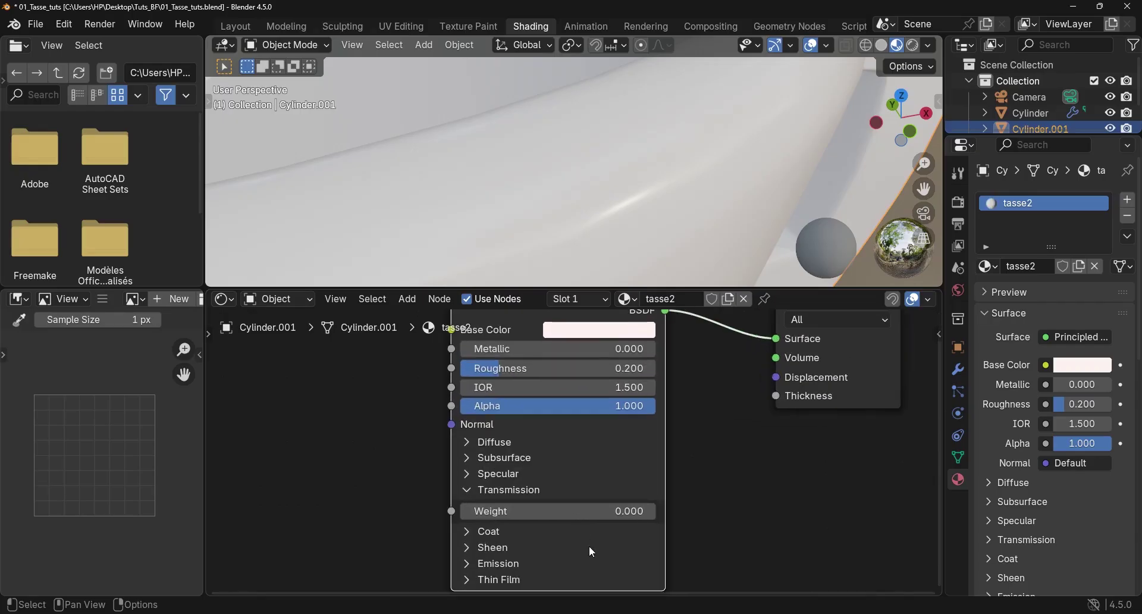
left_click(604, 510)
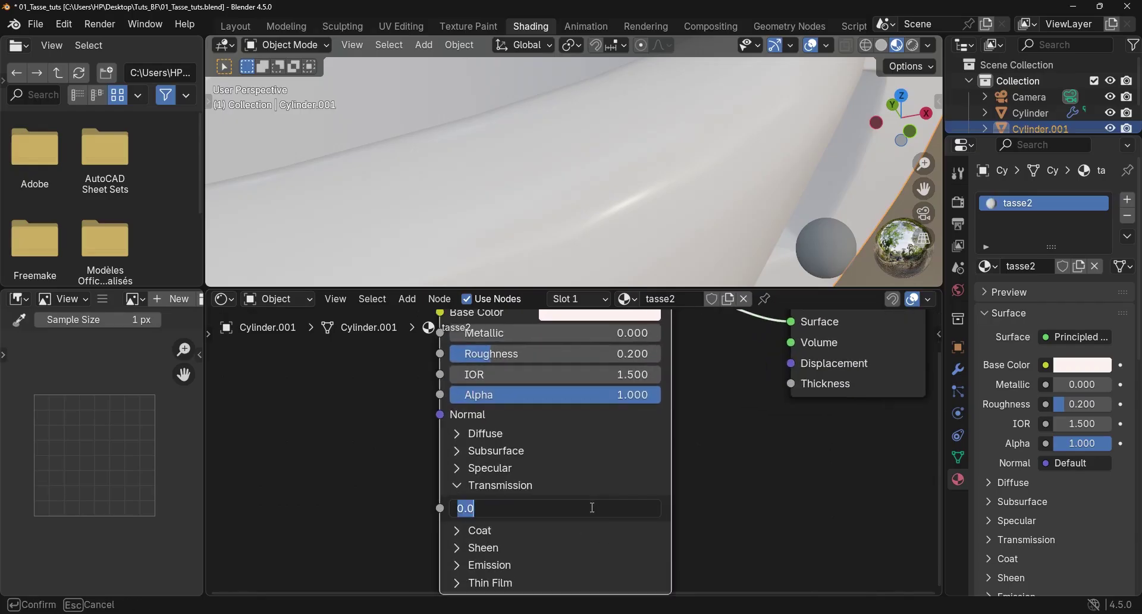
type("1")
key("Return")
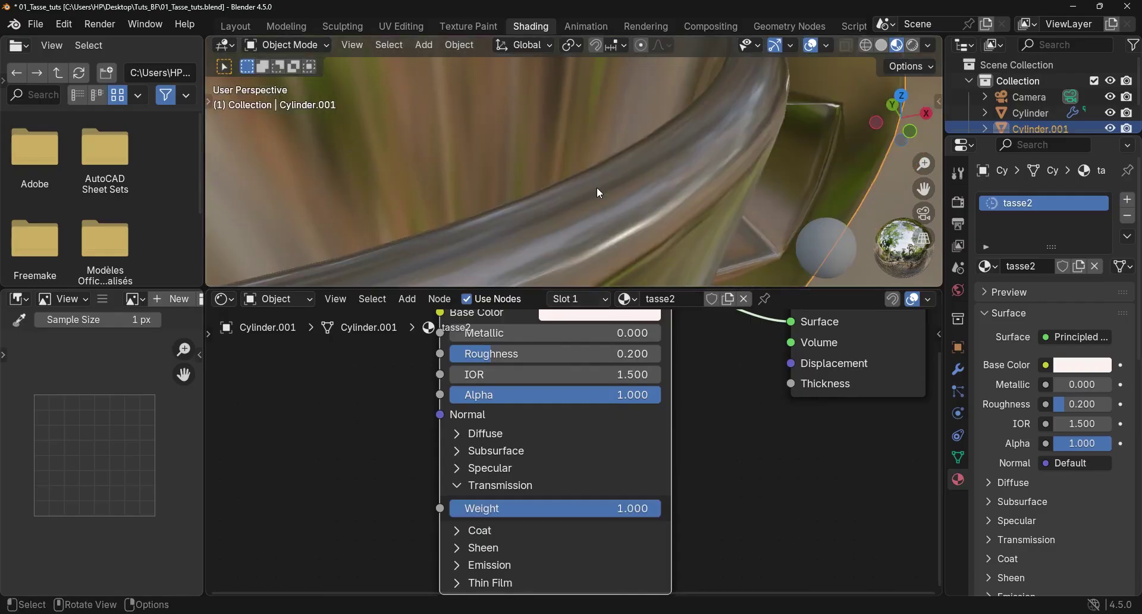
middle_click_drag(595, 224, 636, 203)
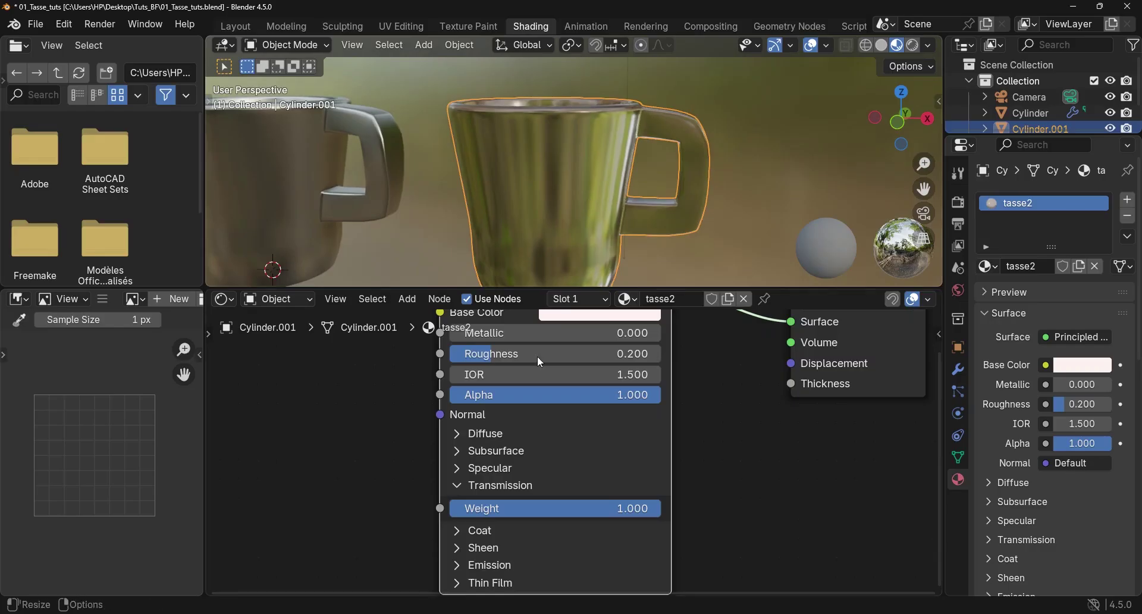
Lower the Alpha of the tasse2 material to 0.350 on the Principled BSDF node.
scroll(540, 440, "up", 2)
scroll(540, 440, "up", 1)
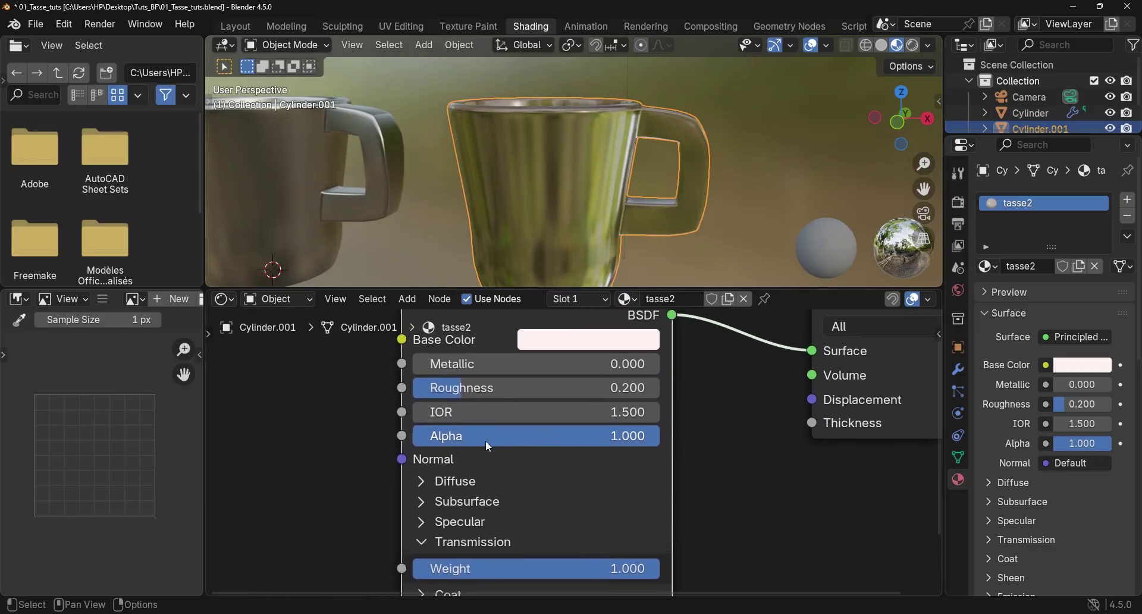
left_click_drag(580, 437, 500, 437)
scroll(636, 151, "down", 3)
left_click_drag(583, 442, 509, 443)
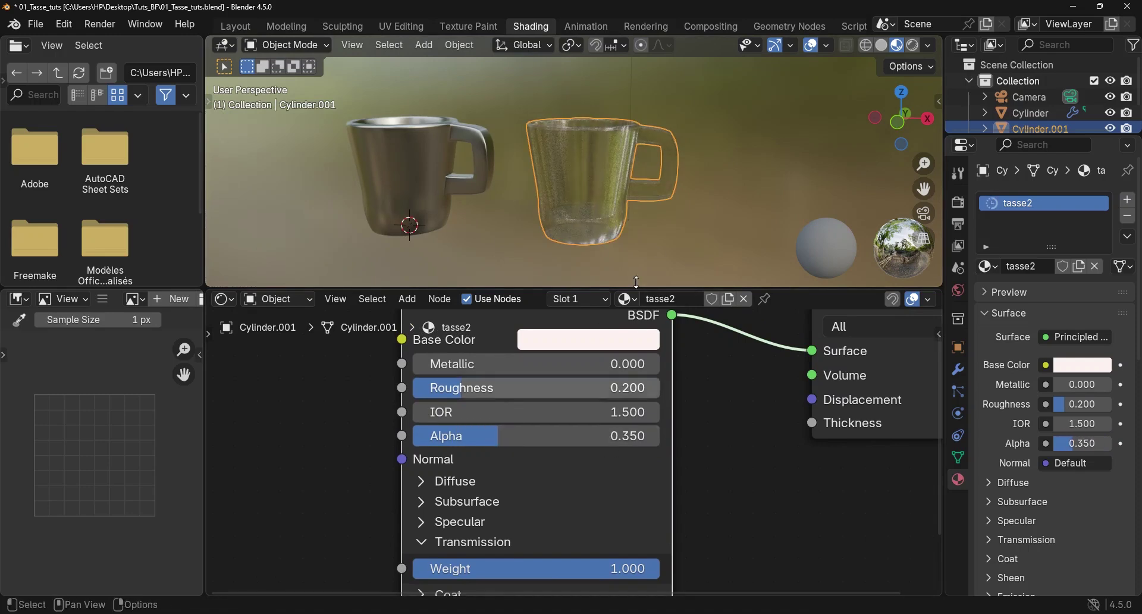
Reduce the Roughness of the transparent mug's material to 0.151 and check the glass from other angles.
scroll(720, 205, "up", 3)
middle_click_drag(719, 205, 622, 197)
left_click(622, 197)
left_click_drag(562, 387, 566, 387)
scroll(653, 185, "down", 2)
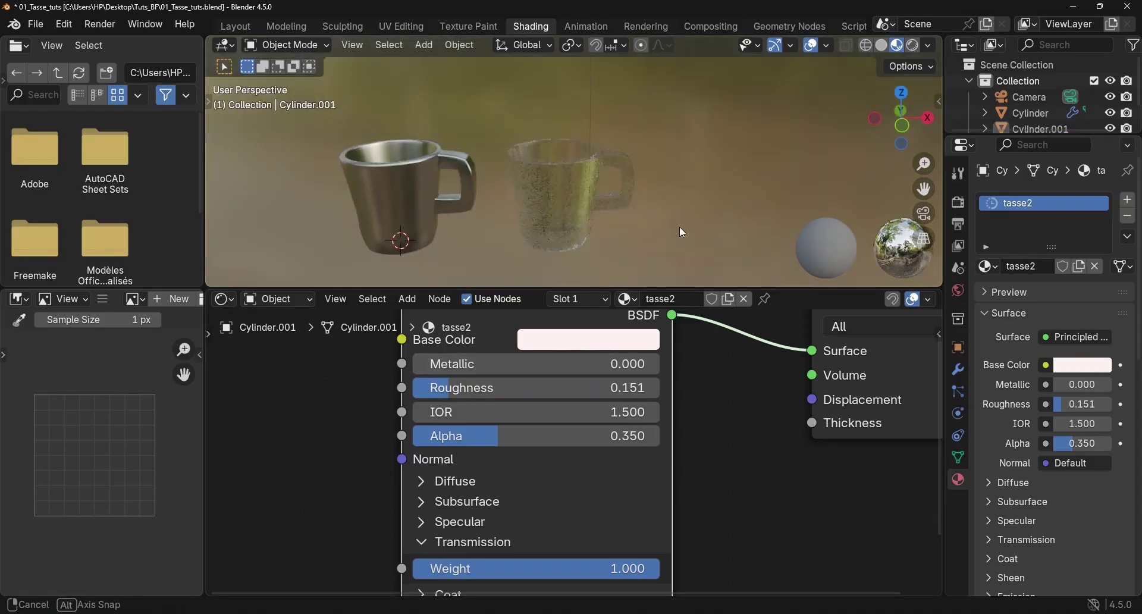
scroll(655, 217, "down", 2)
middle_click_drag(649, 217, 608, 195)
scroll(571, 178, "up", 3)
middle_click_drag(537, 173, 559, 212)
Duplicate the glass mug and move the copy along the X axis, beyond the original's handle.
key("t")
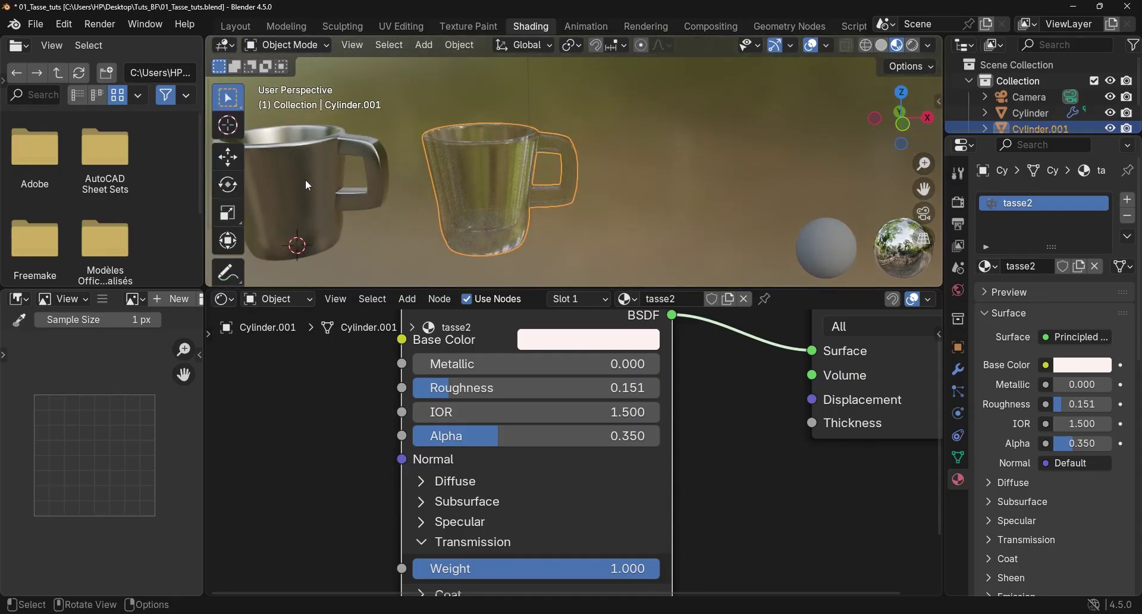
left_click(231, 157)
scroll(524, 197, "down", 3)
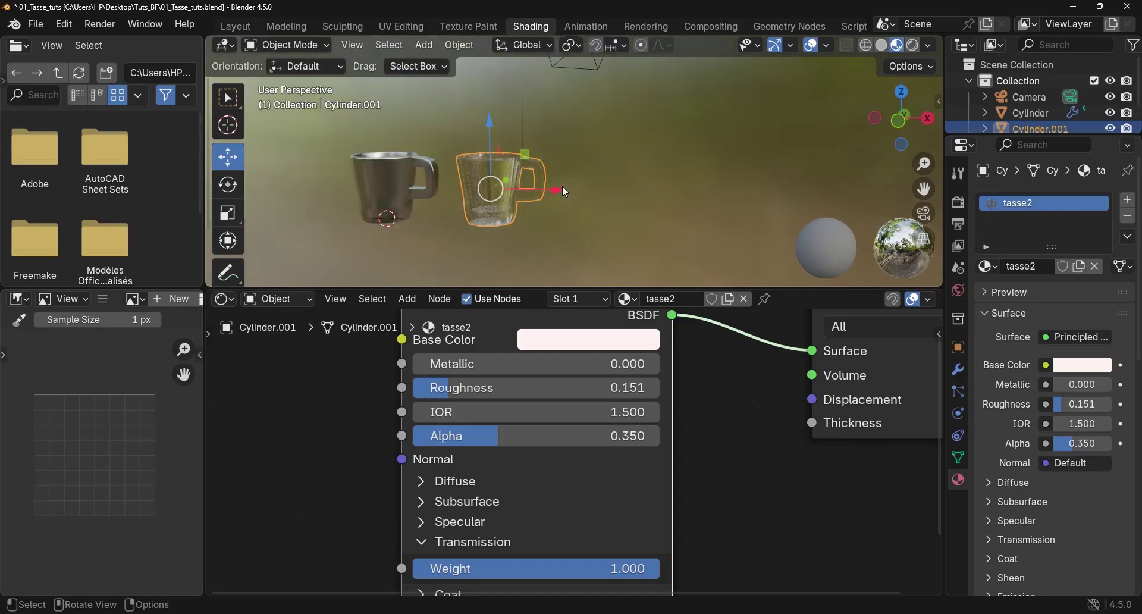
key("shift+d")
right_click(553, 189)
left_click_drag(553, 189, 680, 193)
left_click(680, 193)
scroll(621, 184, "up", 2)
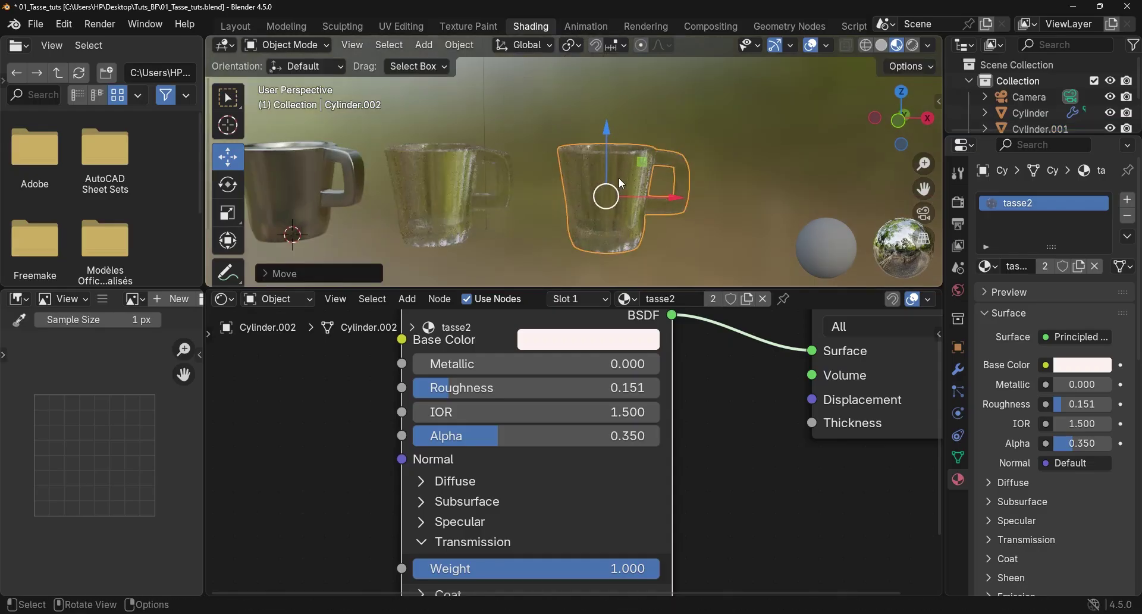
Remove the tasse2 material slot from the duplicated mug and assign the existing tasse3 material instead.
left_click(1128, 216)
scroll(563, 174, "up", 2)
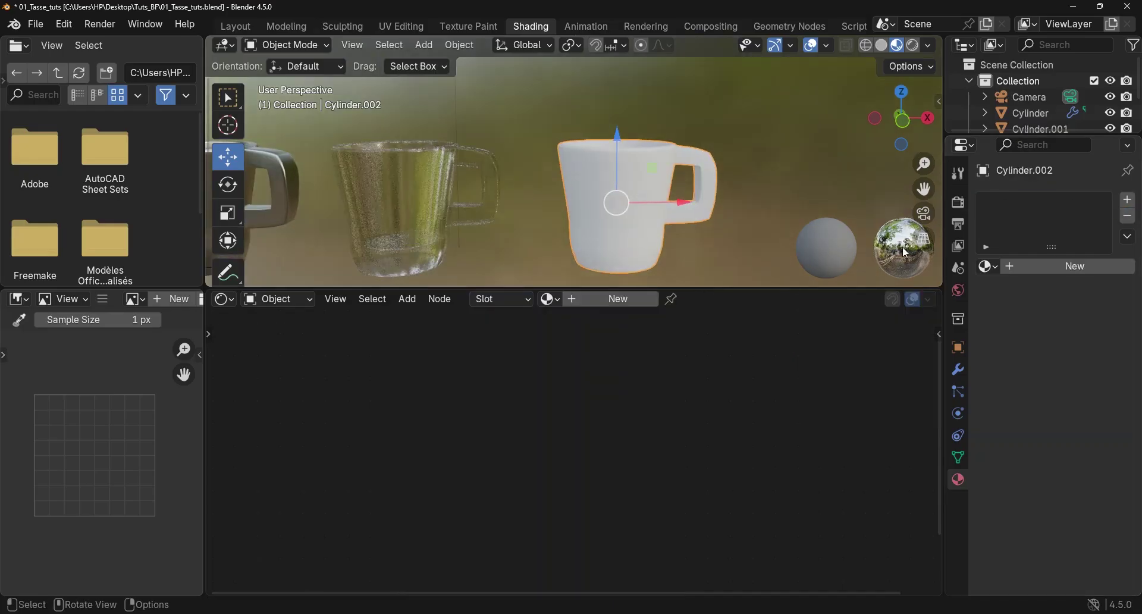
left_click(990, 267)
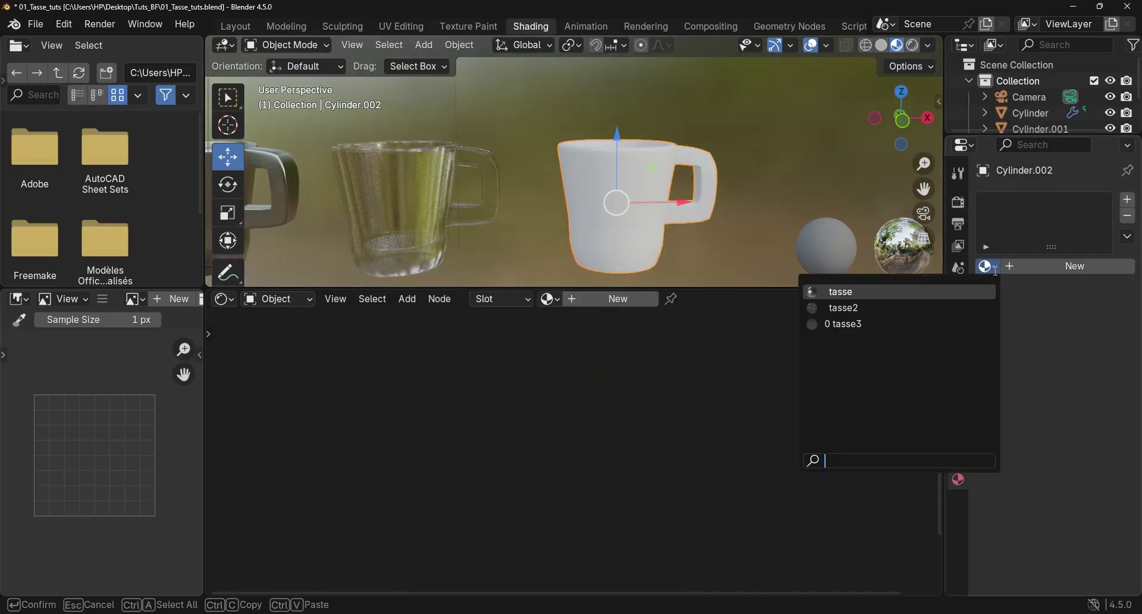
left_click(845, 325)
scroll(728, 205, "down", 1)
scroll(601, 394, "down", 2)
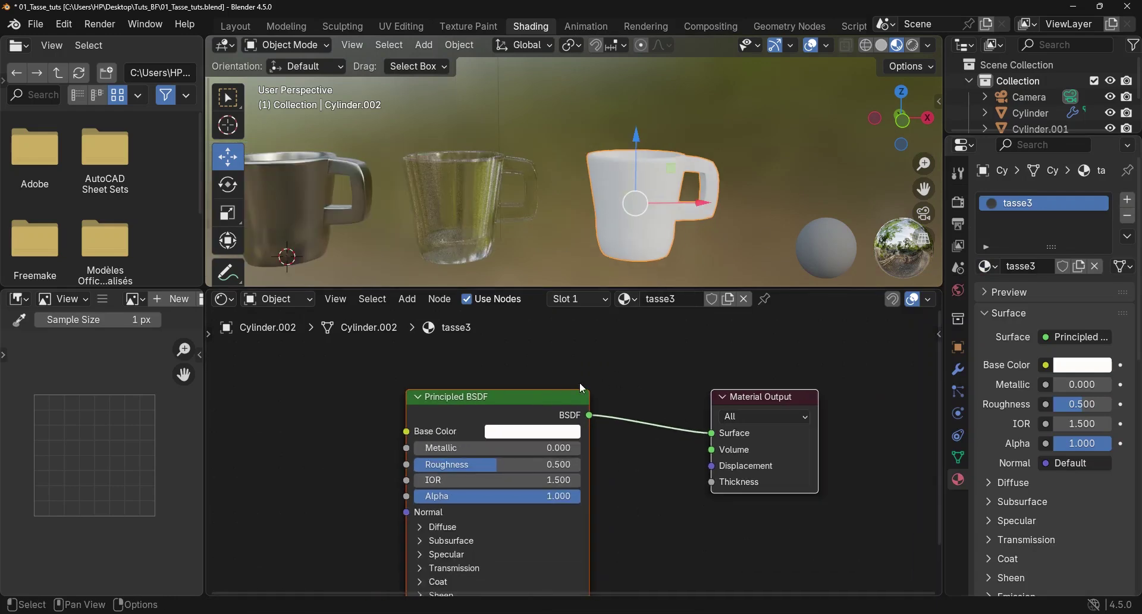
Rename the third mug's material as textures.
left_click(679, 301)
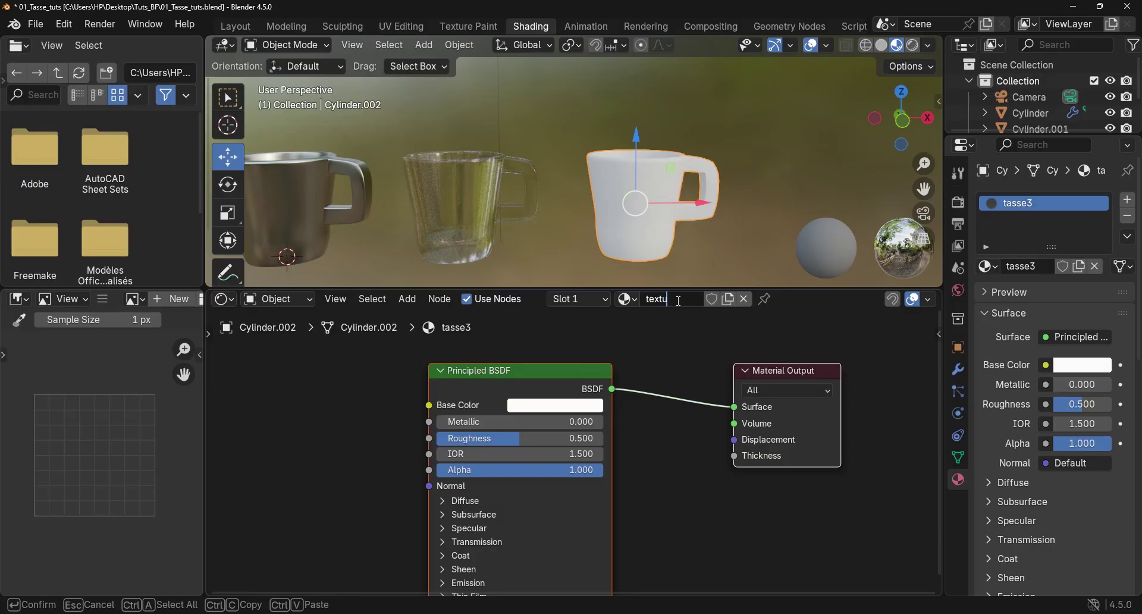
key("Return")
scroll(640, 398, "down", 2)
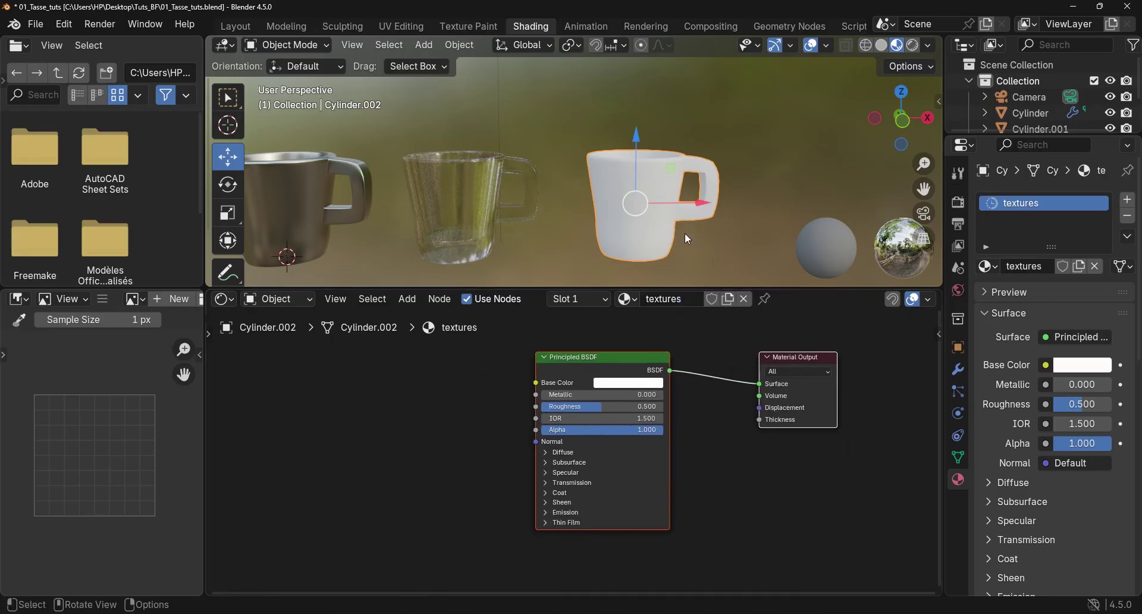
Add an Image Texture node in front of the Principled BSDF node of the textures material.
scroll(684, 234, "up", 1)
scroll(640, 188, "up", 1)
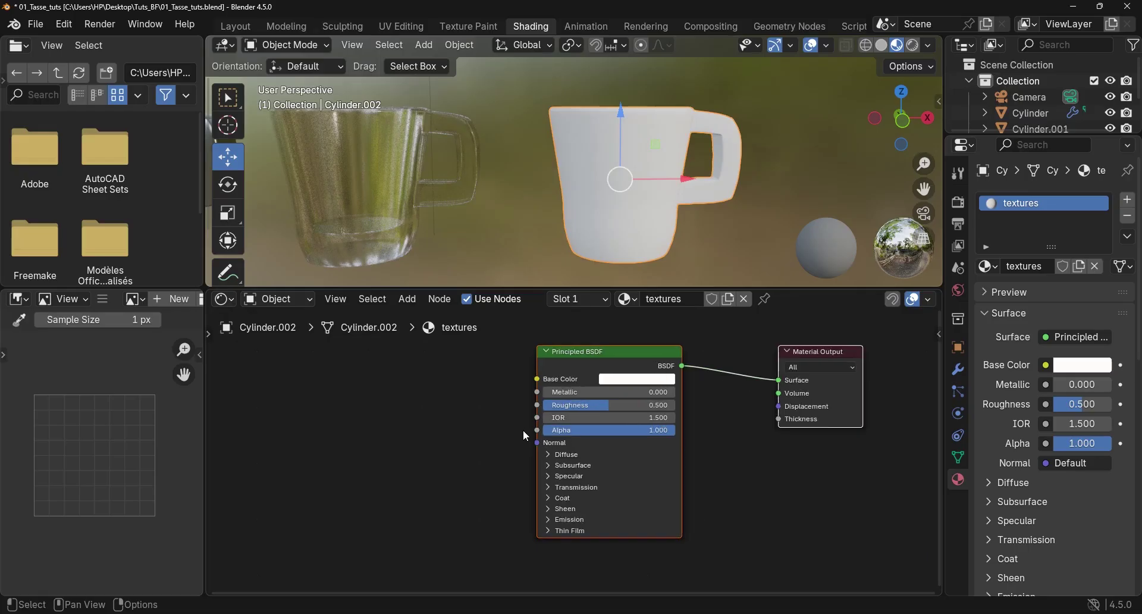
scroll(529, 423, "up", 1)
key("shift+a")
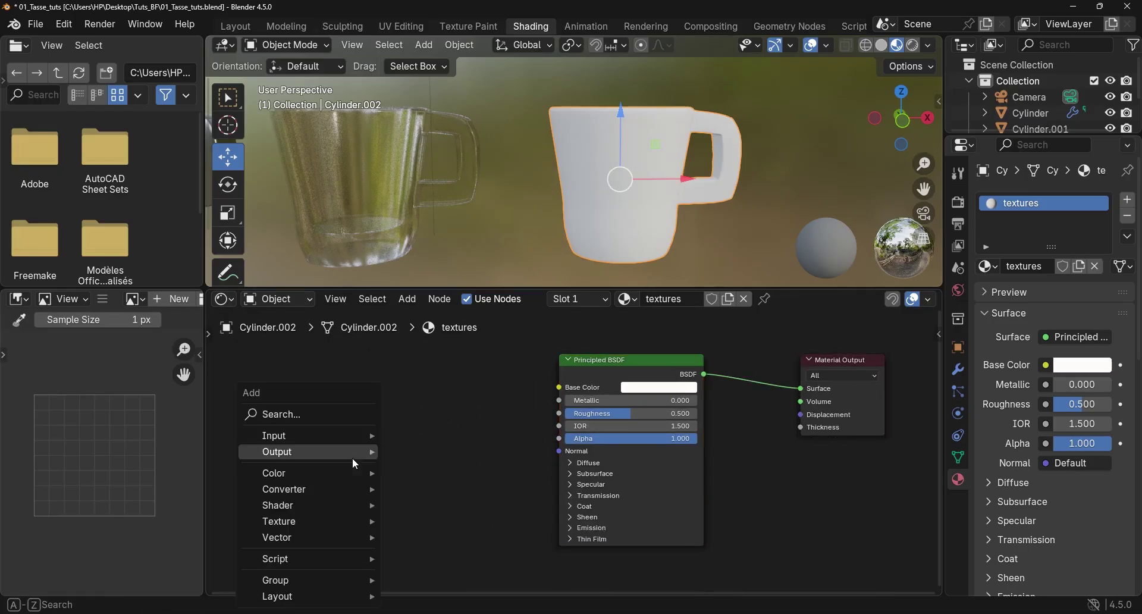
left_click(314, 414)
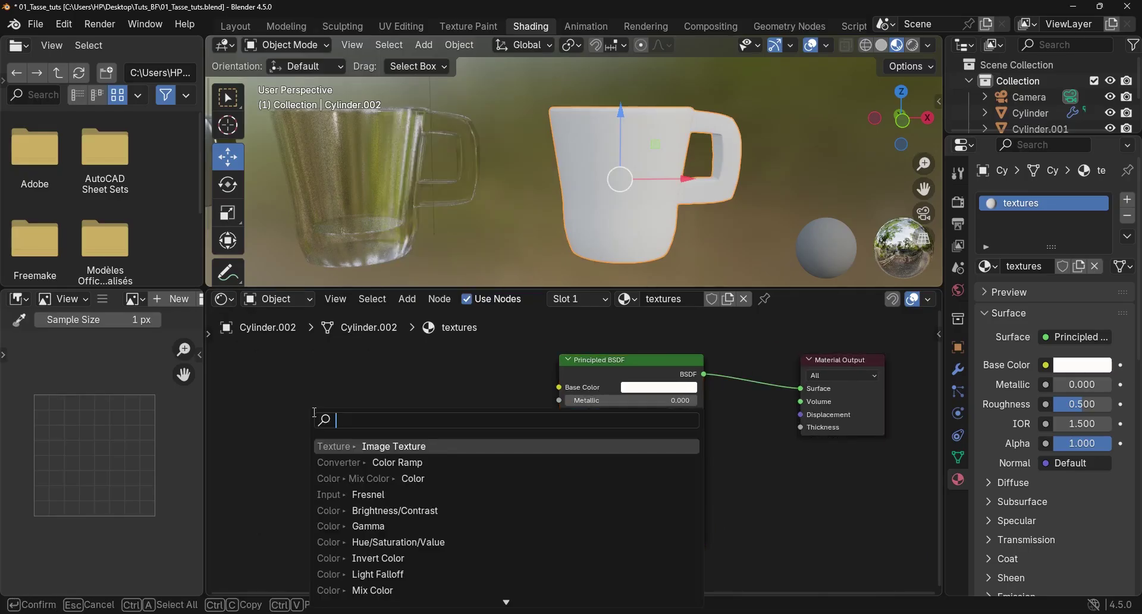
type("text")
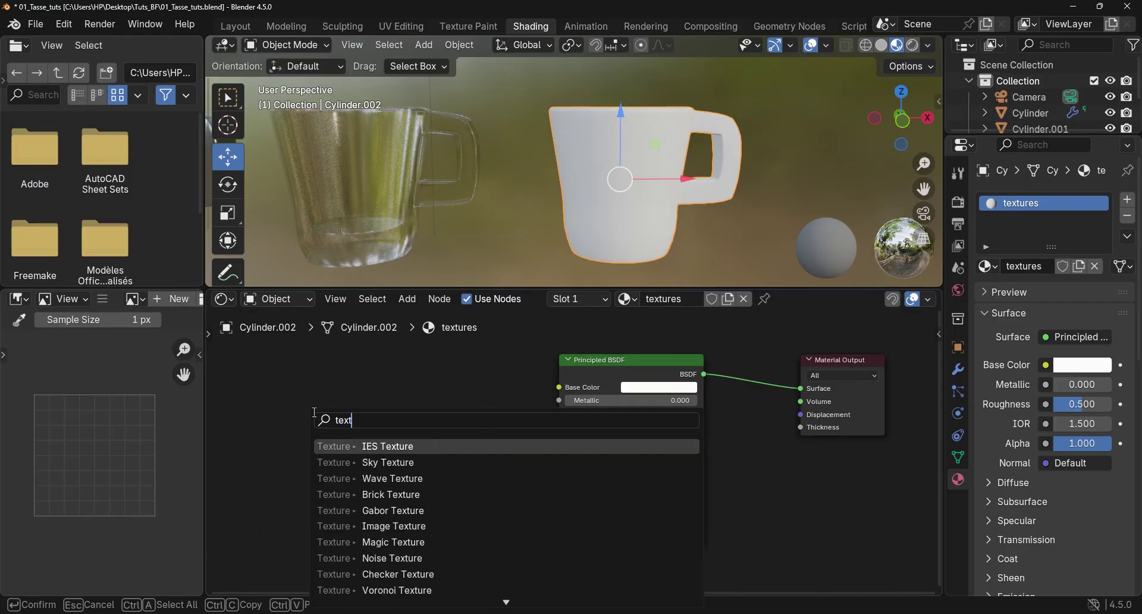
left_click(380, 526)
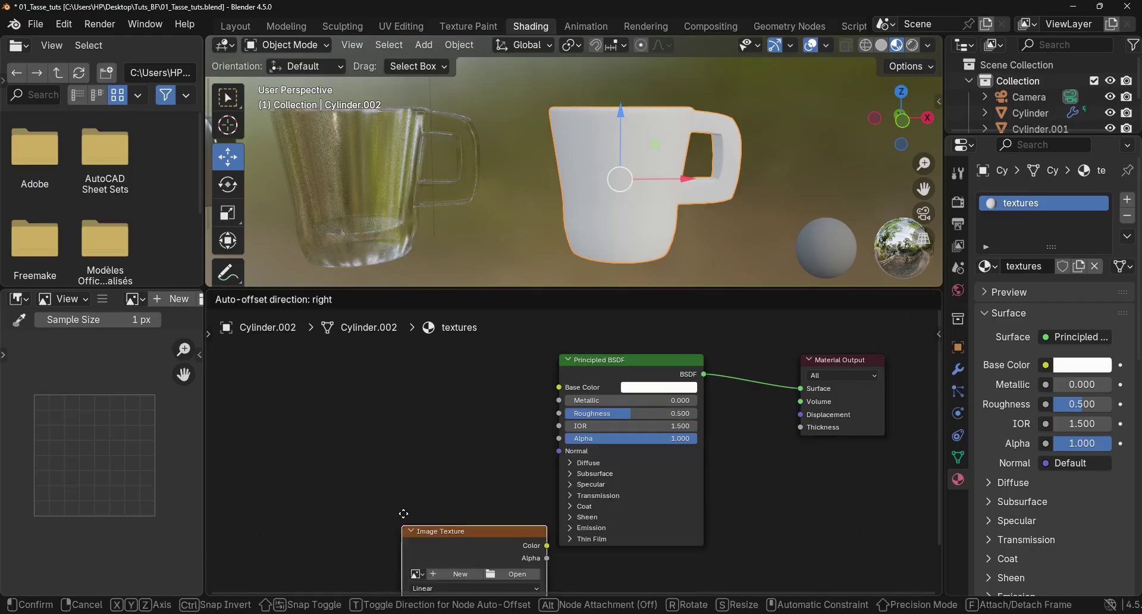
left_click(302, 397)
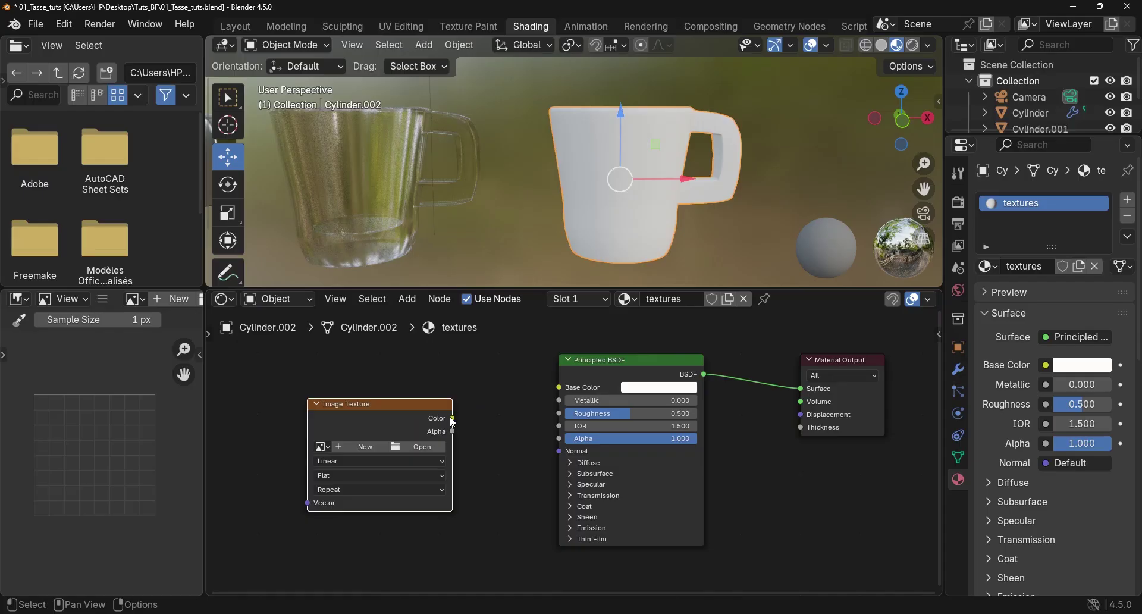
Connect the Image Texture's Color output to the Base Color input of the Principled BSDF and adjust the texture node's position.
left_click_drag(449, 416, 564, 387)
scroll(389, 399, "up", 1)
left_click_drag(389, 399, 432, 400)
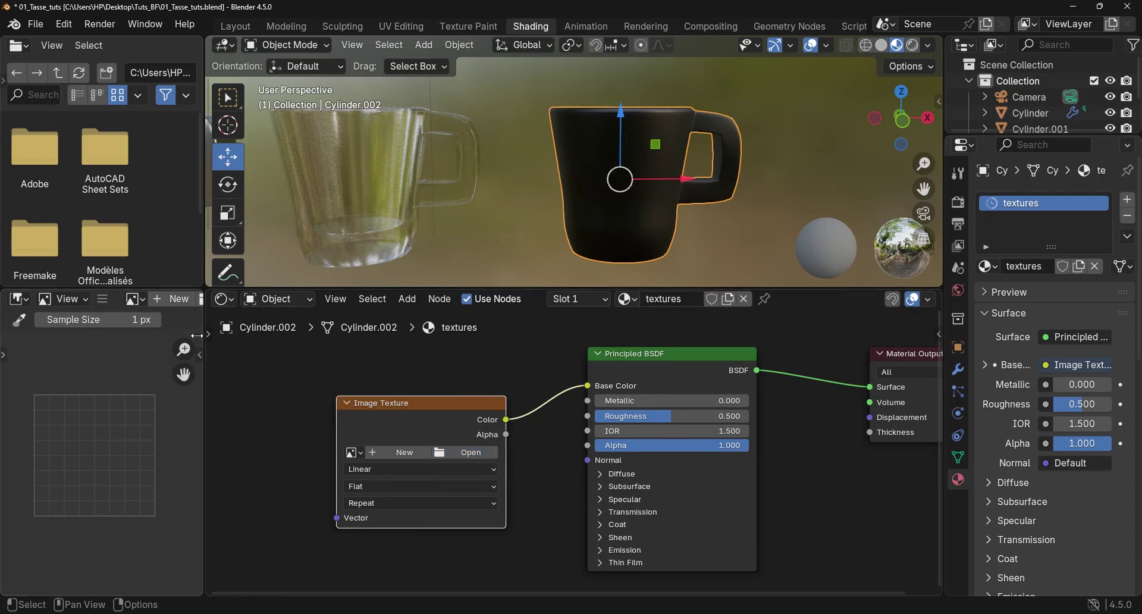
Load pexels-scottwebb-2824173.jpg from the tex folder into the Image Texture node.
left_click(449, 454)
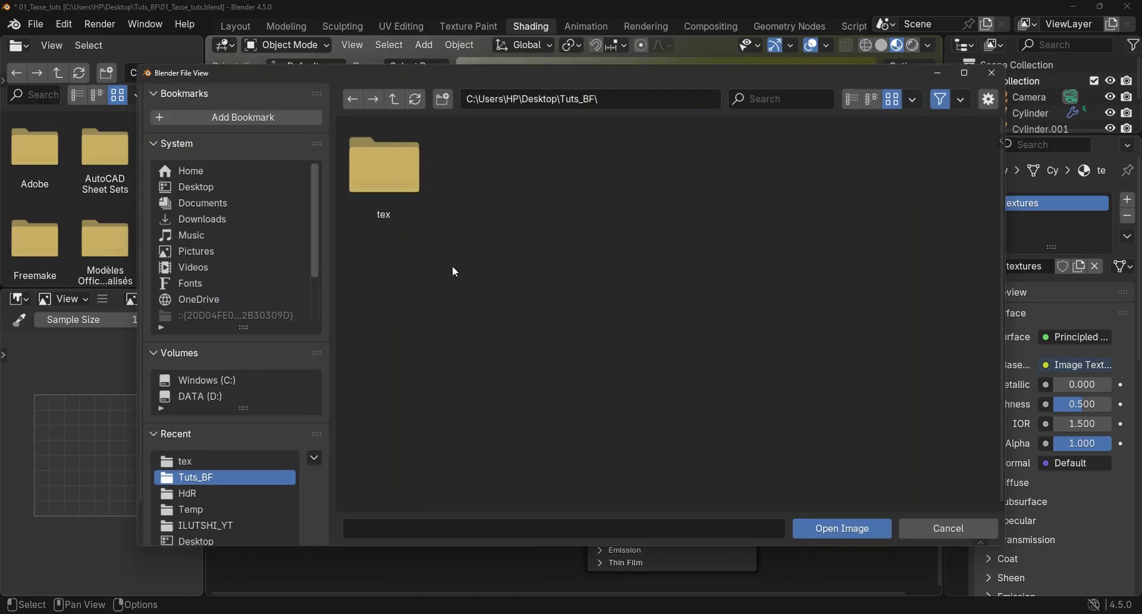
double_click(380, 174)
left_click(397, 172)
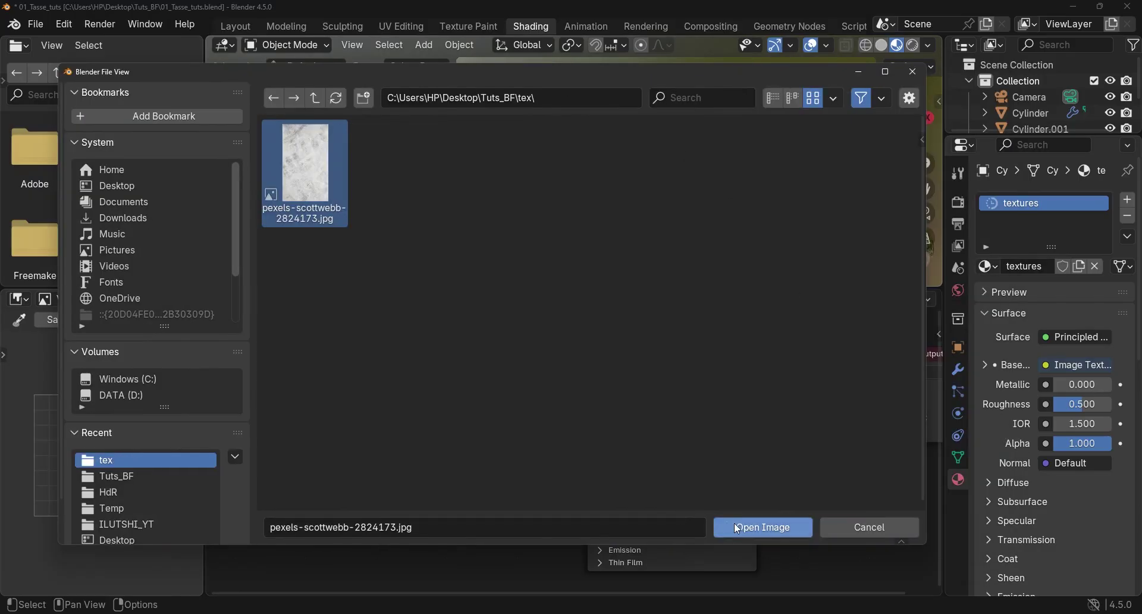
left_click(743, 522)
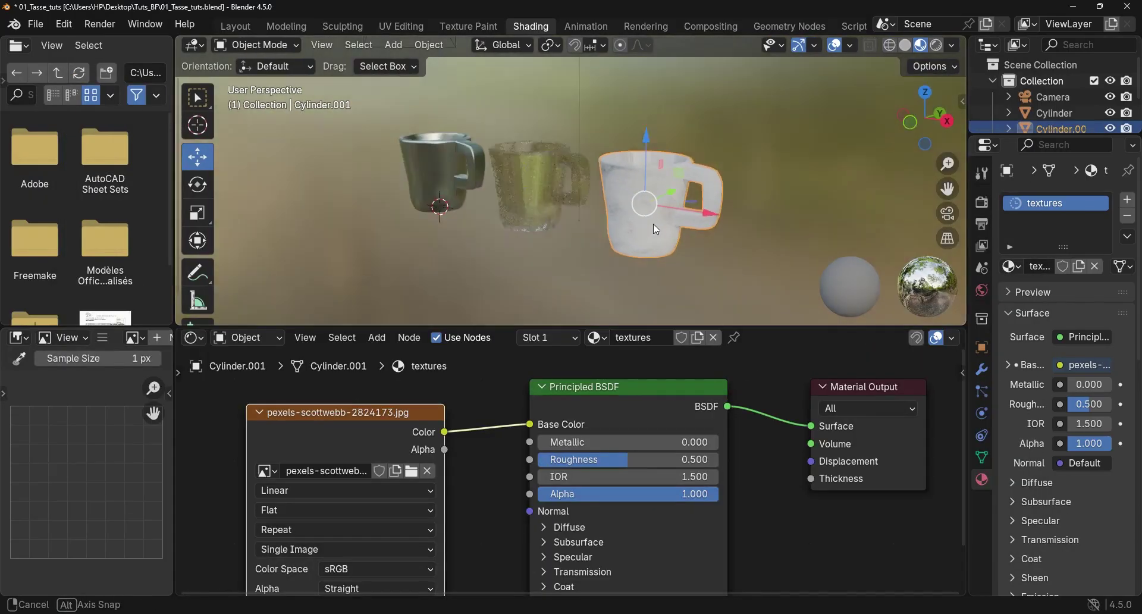
Examine how the marble image wraps around the third mug's body, rim and handle from several angles.
scroll(660, 180, "up", 1)
scroll(544, 178, "up", 1)
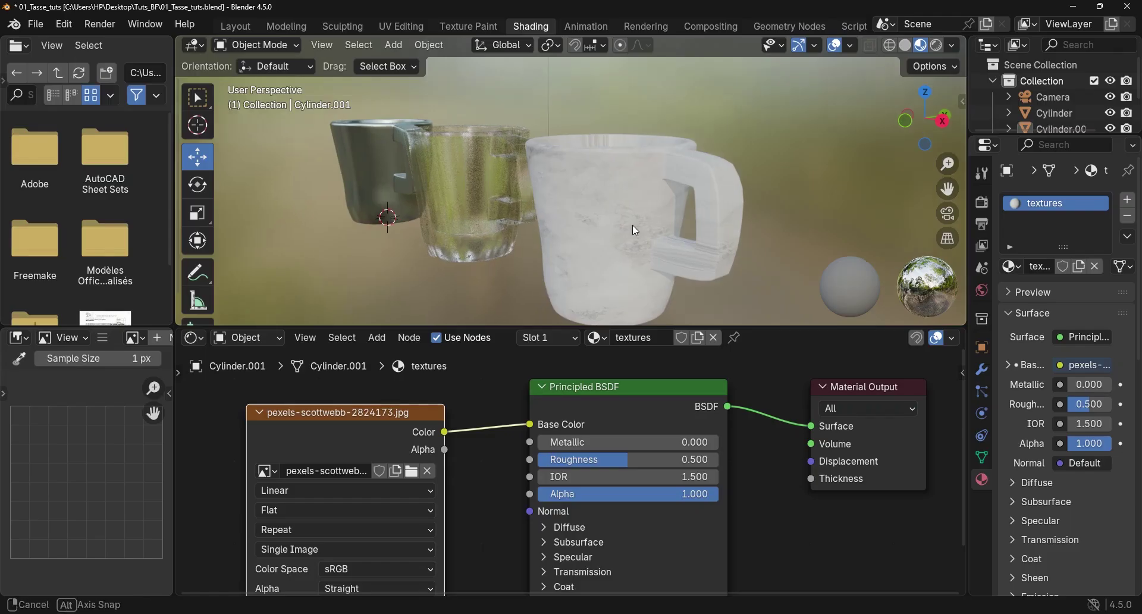
middle_click_drag(633, 225, 713, 223)
scroll(590, 198, "down", 1)
middle_click_drag(590, 198, 576, 246)
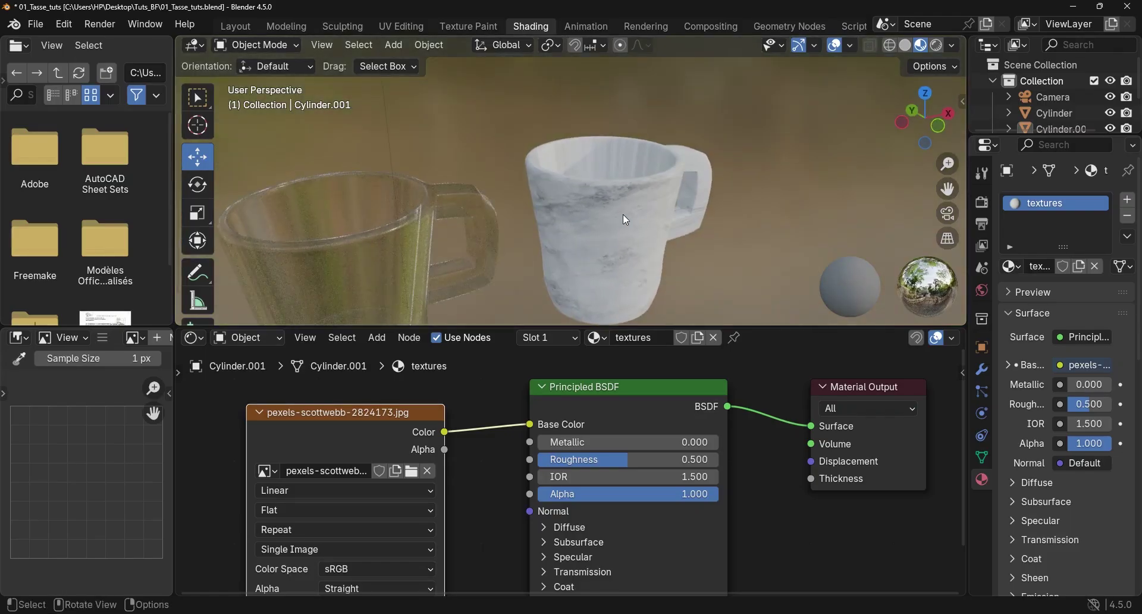
left_click(623, 214)
middle_click_drag(708, 203, 665, 177)
scroll(665, 178, "up", 2)
middle_click_drag(755, 199, 671, 202)
scroll(727, 390, "down", 6)
middle_click_drag(718, 400, 670, 397)
scroll(689, 164, "down", 2)
middle_click_drag(690, 164, 531, 188)
scroll(704, 217, "up", 5)
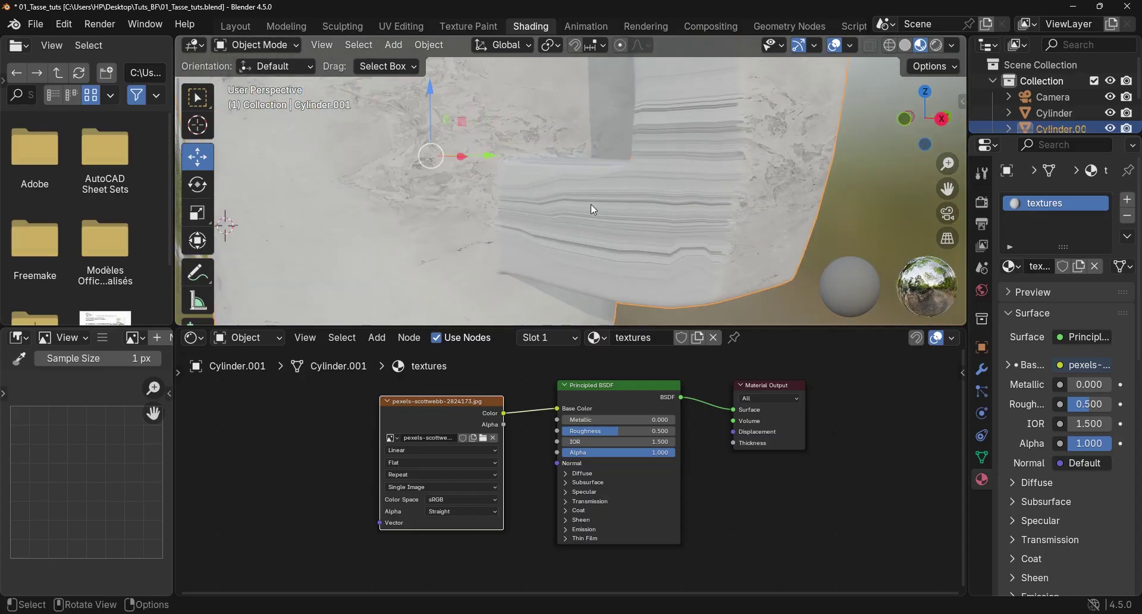
middle_click_drag(593, 208, 614, 192)
middle_click_drag(521, 173, 687, 176)
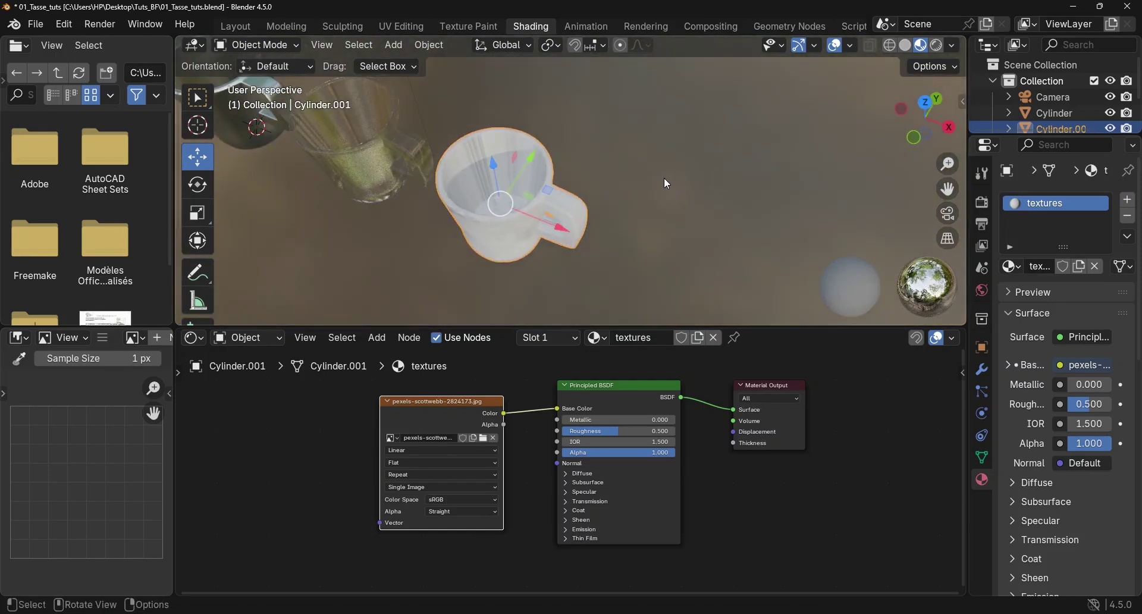
Frame the three mugs from the front and enlarge the 3D viewport to inspect the marble mug.
key("KP_1")
scroll(504, 189, "up", 1)
middle_click_drag(537, 198, 702, 213, "shift")
scroll(737, 195, "down", 2)
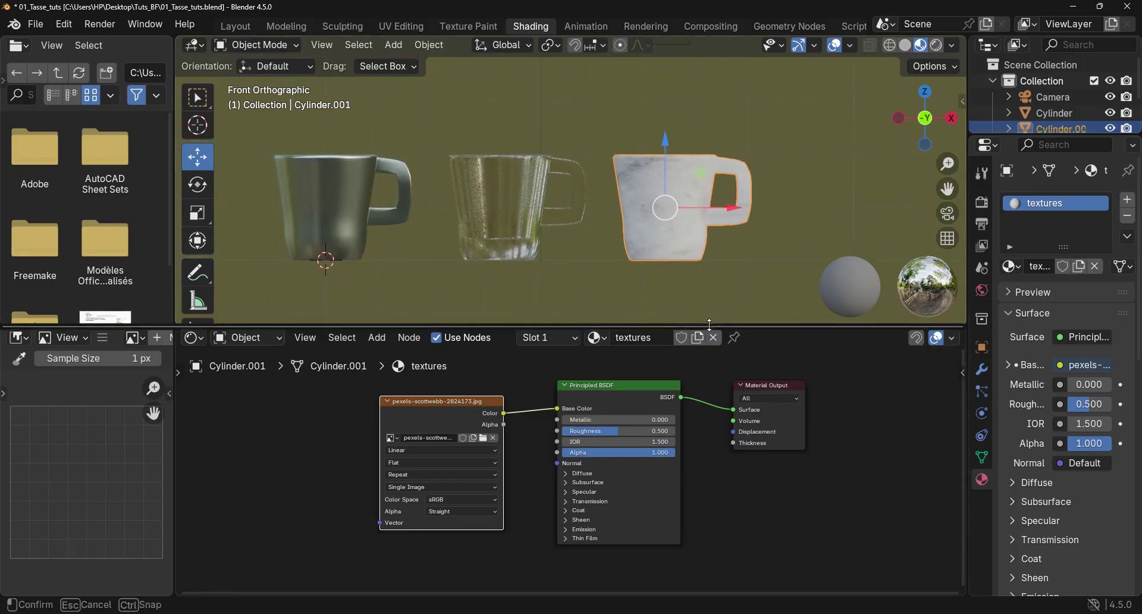
left_click_drag(708, 326, 709, 373)
scroll(706, 220, "up", 2)
middle_click_drag(707, 220, 644, 188)
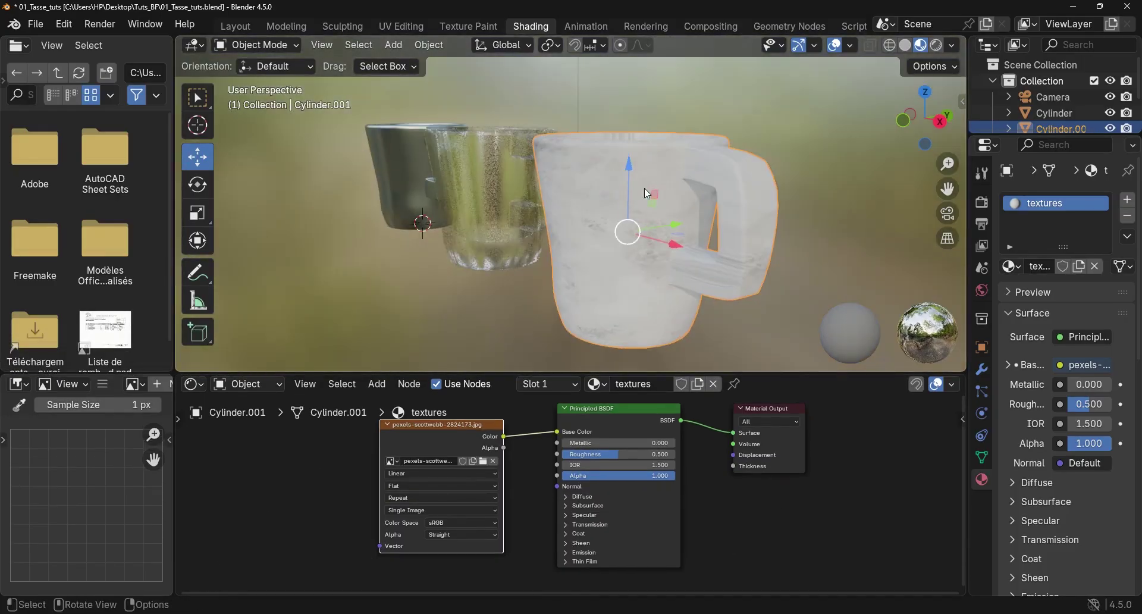
middle_click_drag(694, 234, 818, 196)
scroll(684, 200, "down", 3)
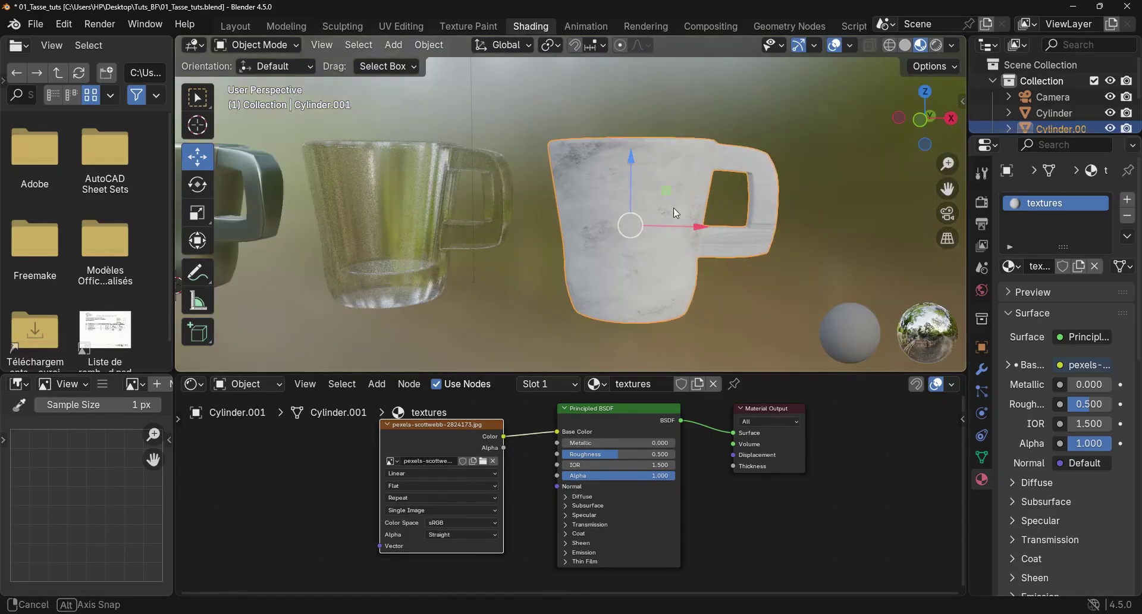
Open the UV Editing workspace with the marble mug's mesh beside its marble image.
scroll(684, 234, "up", 3)
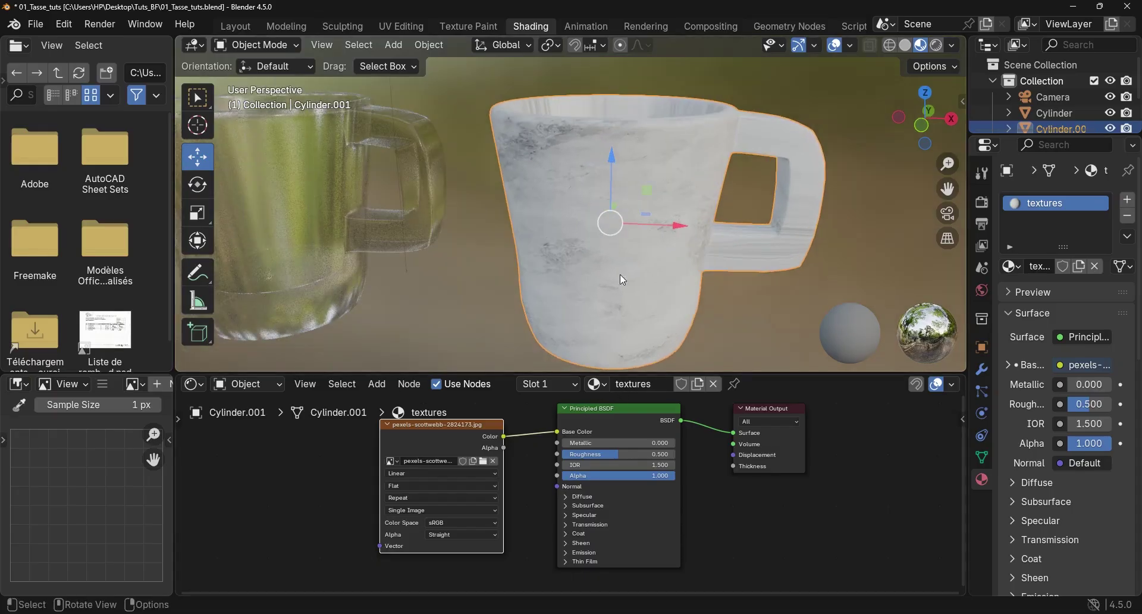
scroll(617, 229, "down", 4)
scroll(758, 228, "up", 2)
middle_click_drag(758, 223, 754, 226)
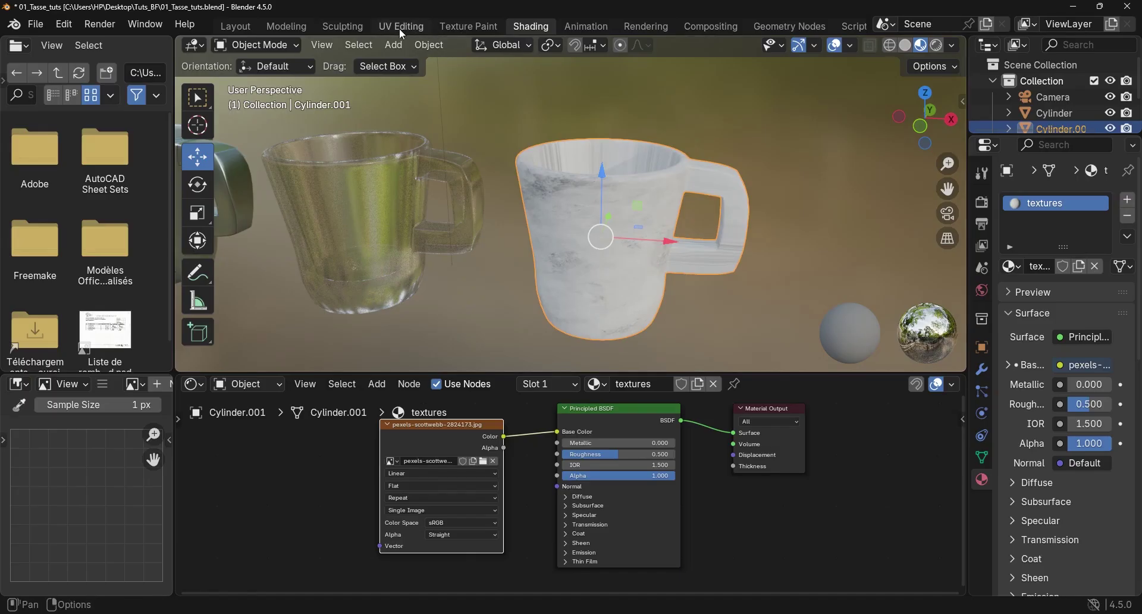
left_click(416, 26)
scroll(360, 247, "down", 5)
middle_click_drag(365, 237, 245, 268)
scroll(221, 238, "up", 2)
scroll(179, 231, "up", 1)
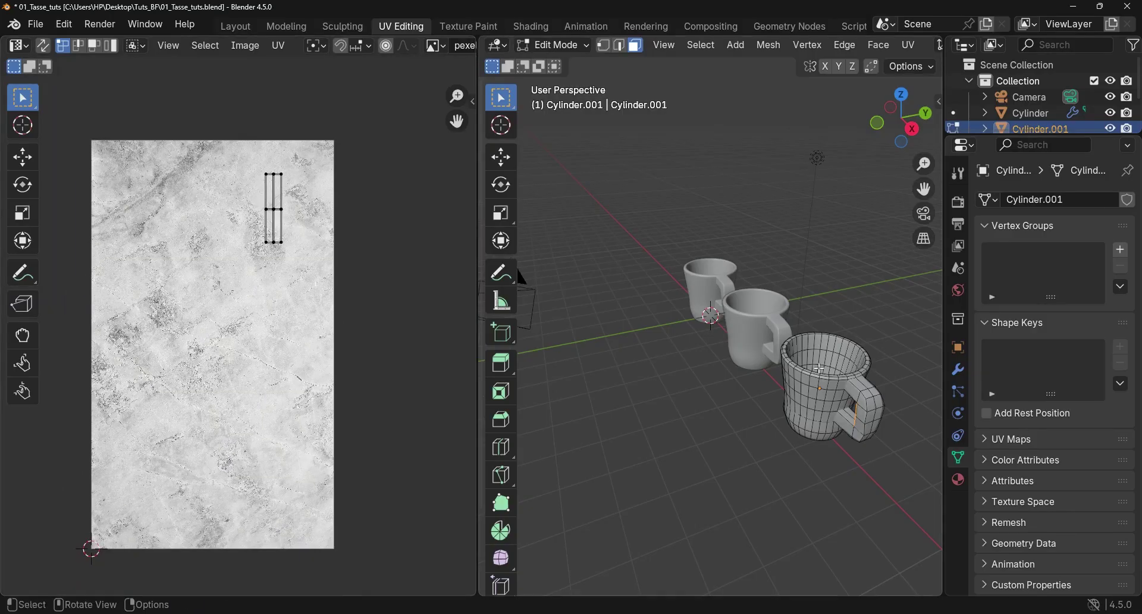
Switch the marble mug's mesh to edge selection and widen the 3D viewport.
scroll(870, 392, "up", 5)
middle_click_drag(870, 391, 777, 327, "shift")
scroll(773, 324, "down", 6)
middle_click_drag(684, 274, 759, 289, "shift")
scroll(759, 288, "up", 2)
scroll(778, 311, "up", 3)
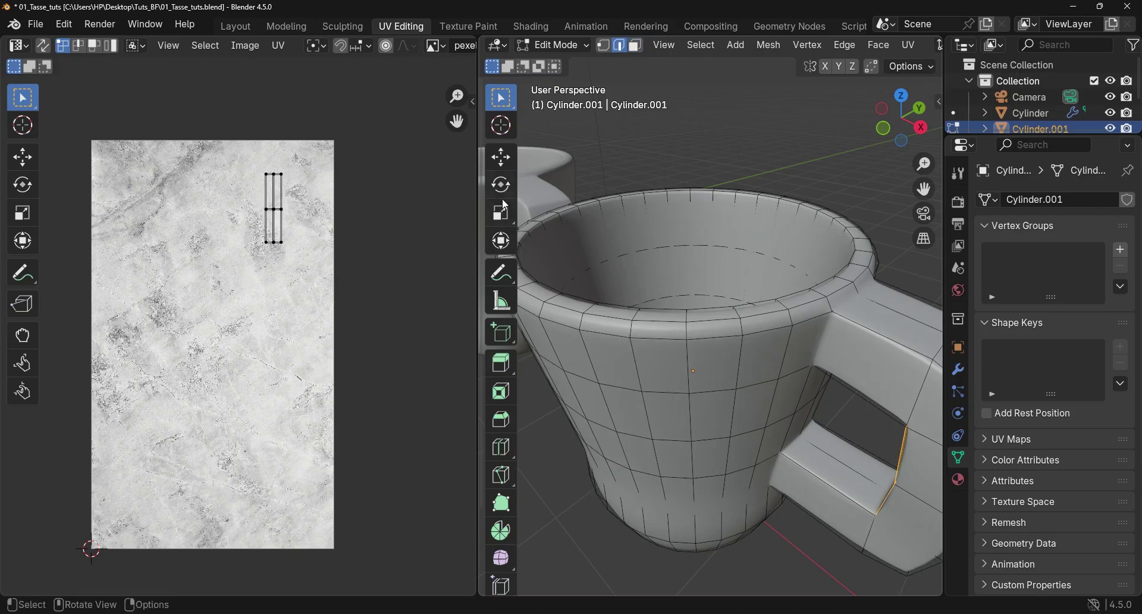
left_click_drag(482, 205, 384, 206)
Select the edge loop around the mug's rim and mark it as a seam.
scroll(696, 321, "down", 4)
scroll(694, 321, "down", 2)
middle_click_drag(694, 320, 726, 314)
scroll(726, 314, "up", 5)
scroll(727, 314, "up", 4)
scroll(728, 313, "down", 4)
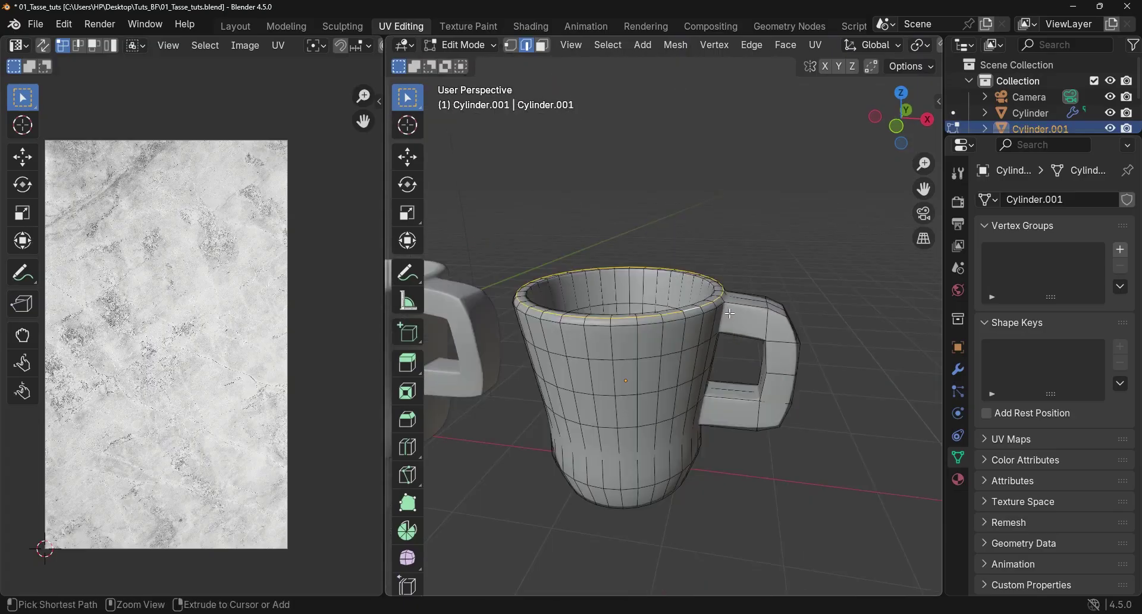
key("ctrl+e")
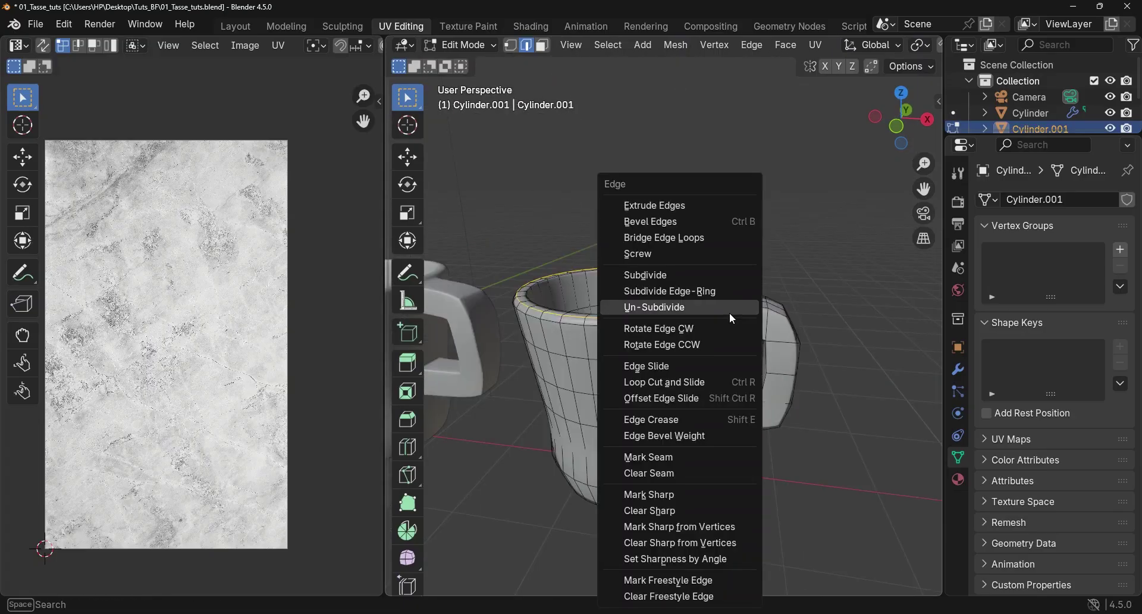
left_click(656, 457)
Mark the edge loop around the mug's outer base as a seam.
middle_click_drag(684, 393, 707, 340)
left_click(648, 446, "alt")
key("ctrl+e")
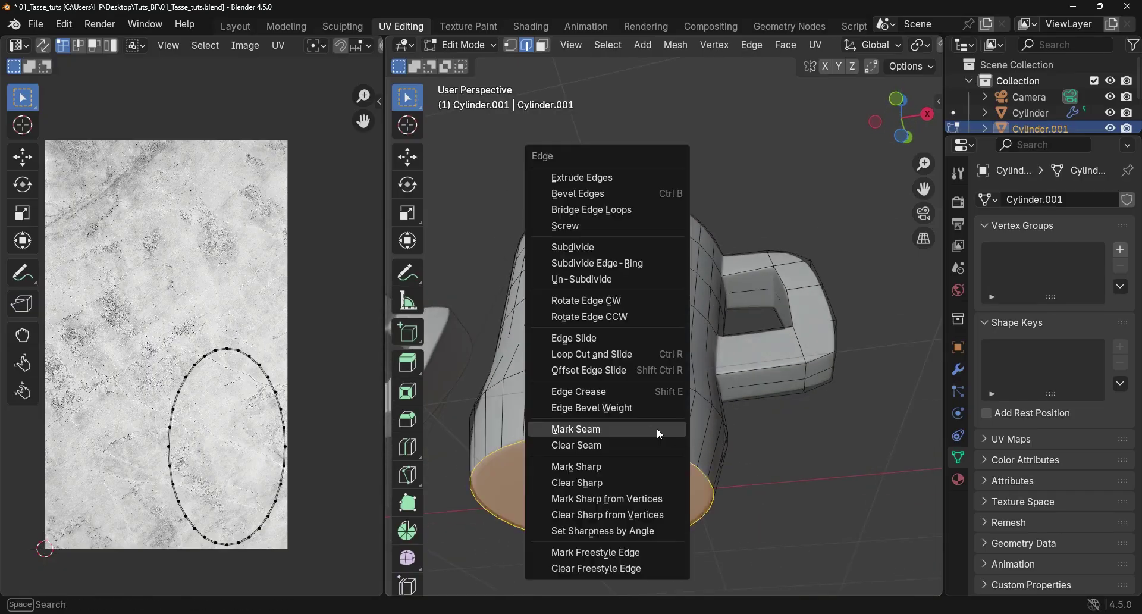
left_click(641, 428)
Mark a vertical edge loop running down the mug's body as a seam.
middle_click_drag(641, 428, 732, 377)
left_click(718, 370, "alt")
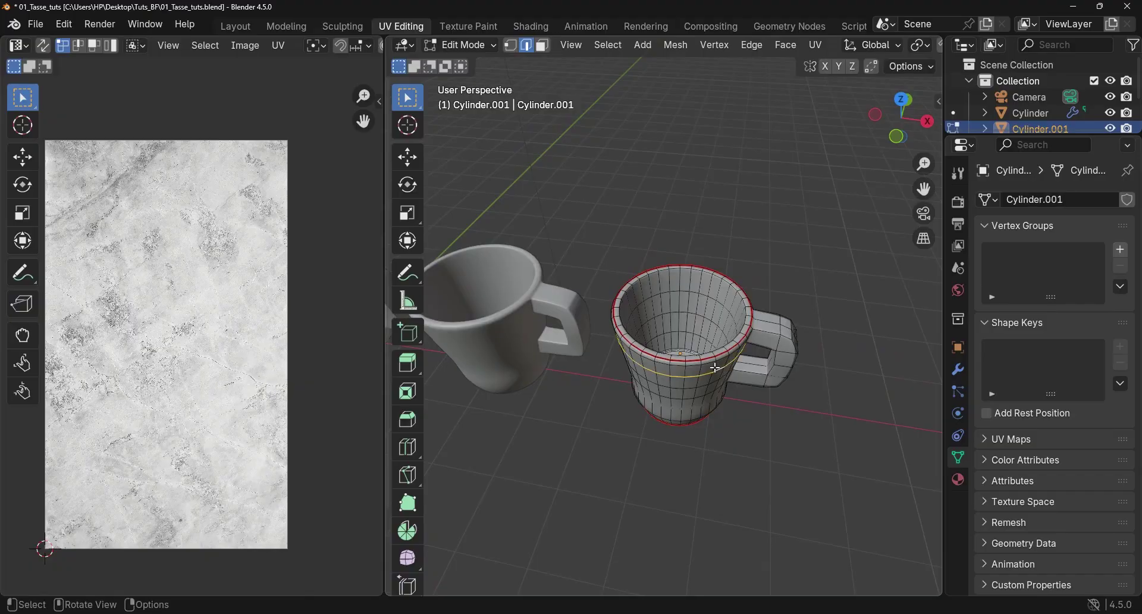
key("ctrl+e")
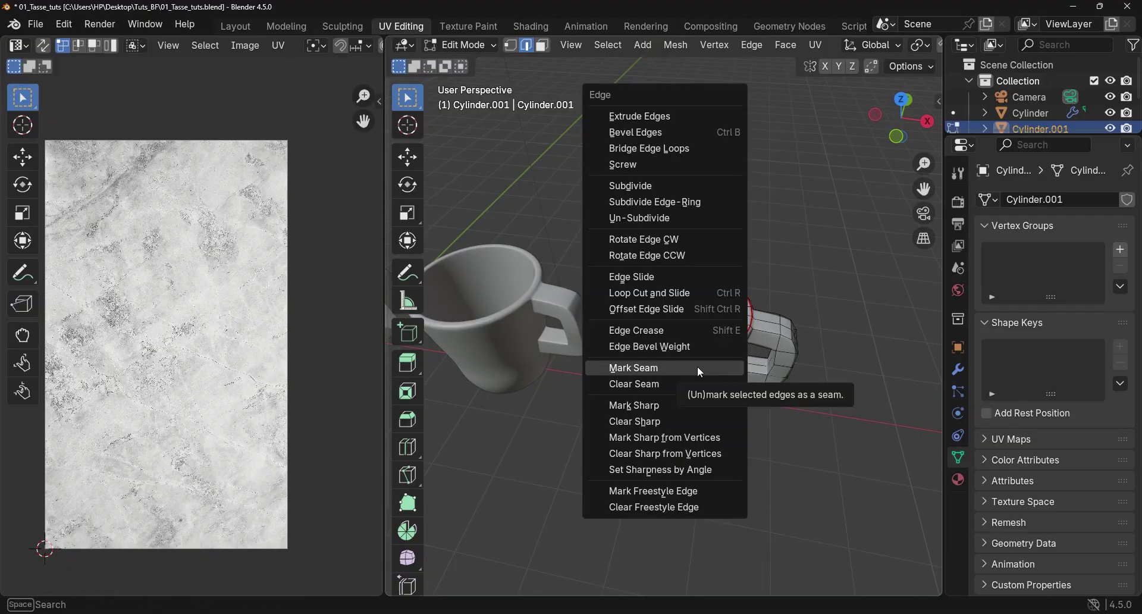
left_click(697, 365)
Mark the edge loop around the floor inside the mug as a seam.
middle_click_drag(697, 366, 732, 395)
scroll(683, 369, "up", 7)
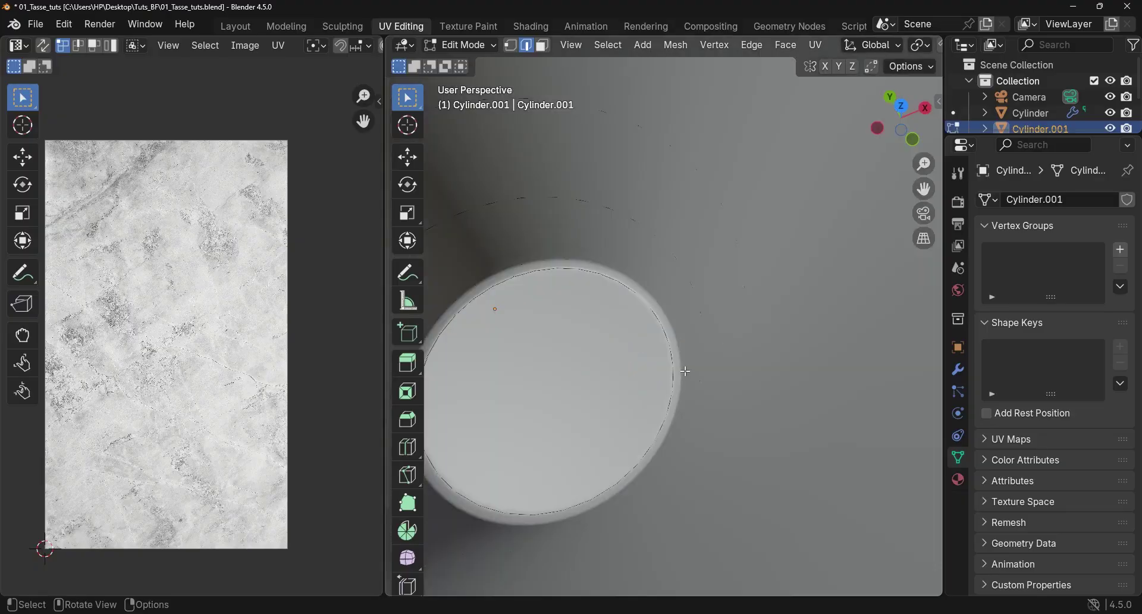
scroll(677, 367, "down", 3)
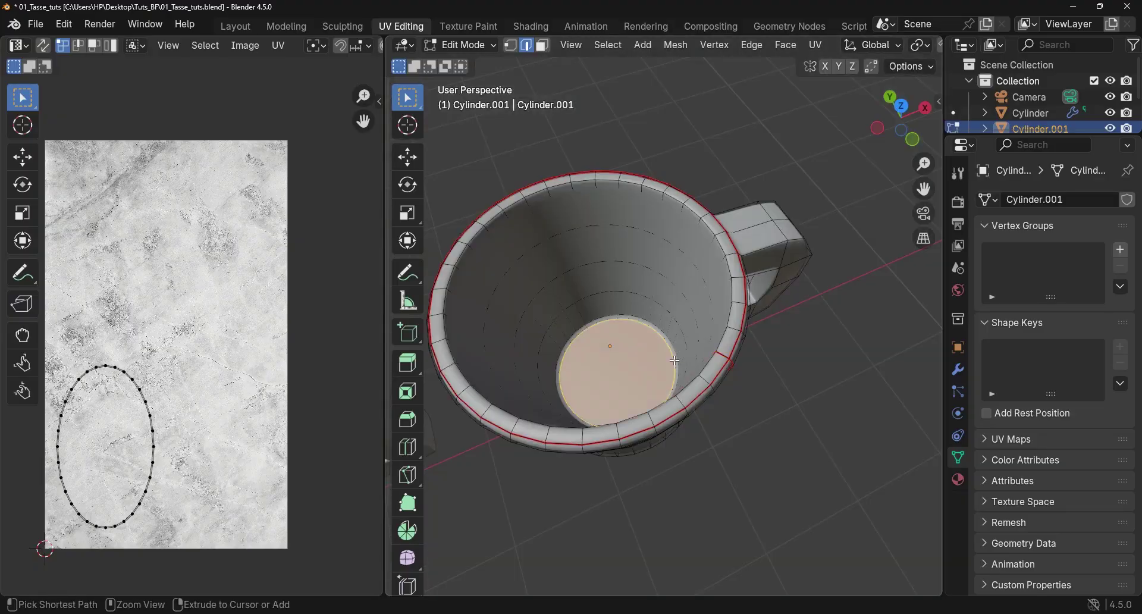
key("ctrl+e")
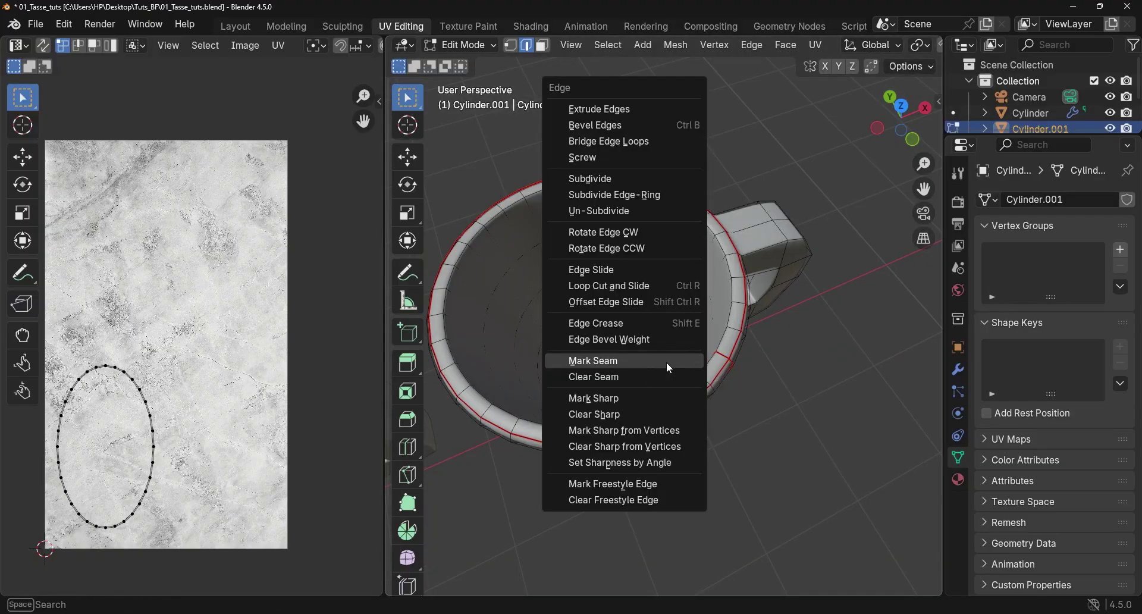
left_click(668, 361)
Examine the marked seams on the mug's body and interior in wireframe and solid shading.
scroll(667, 362, "down", 5)
middle_click_drag(668, 361, 684, 356)
scroll(687, 357, "up", 6)
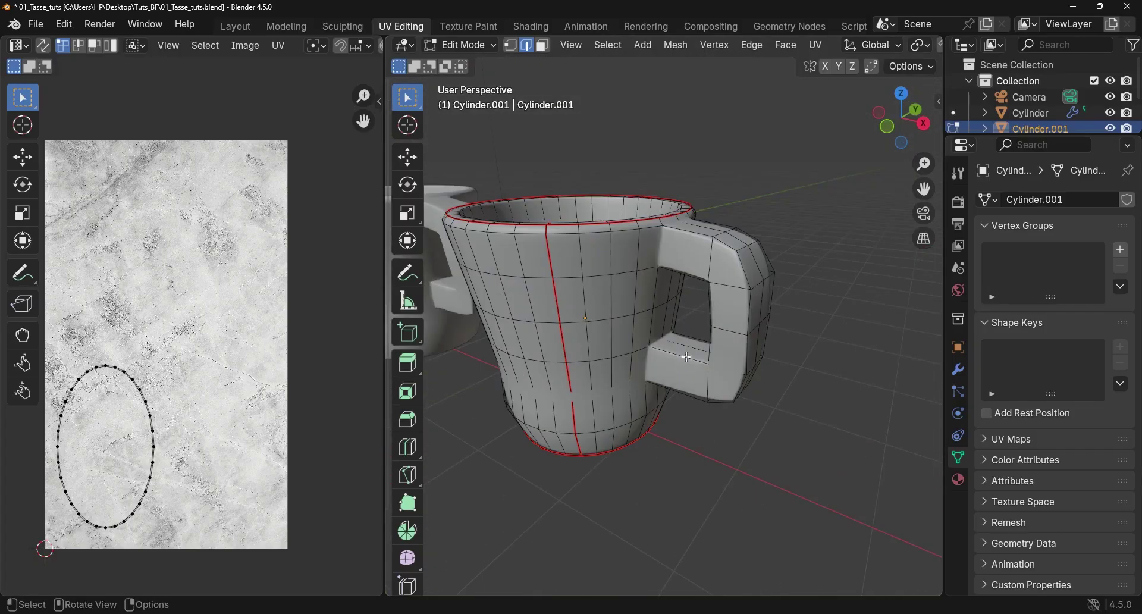
scroll(692, 285, "up", 5)
scroll(692, 284, "down", 5)
key("z")
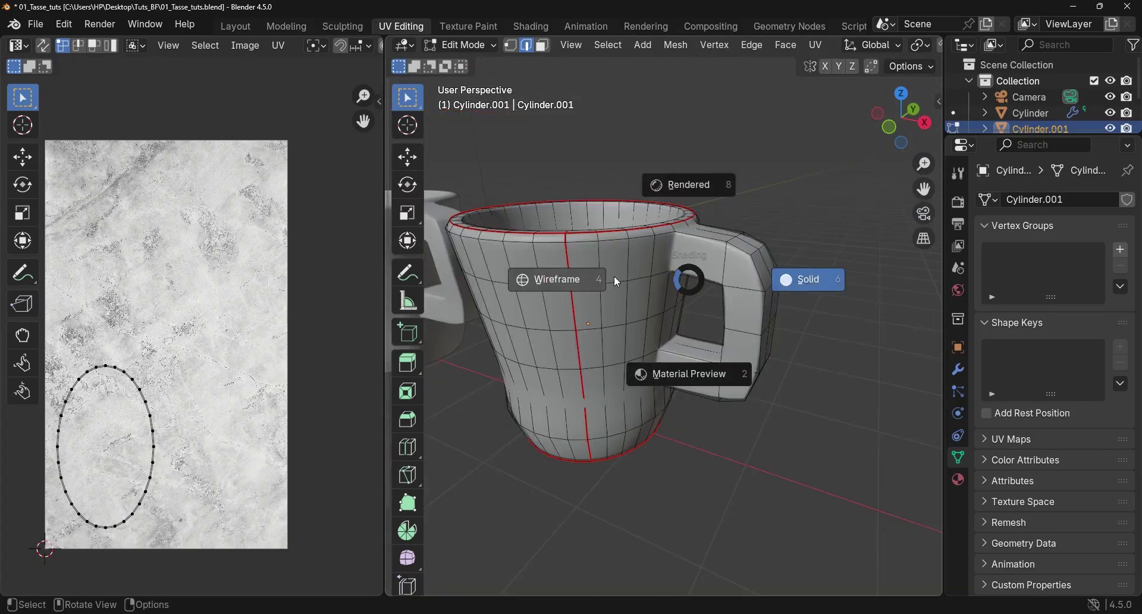
left_click(614, 276)
scroll(685, 248, "up", 4)
key("z")
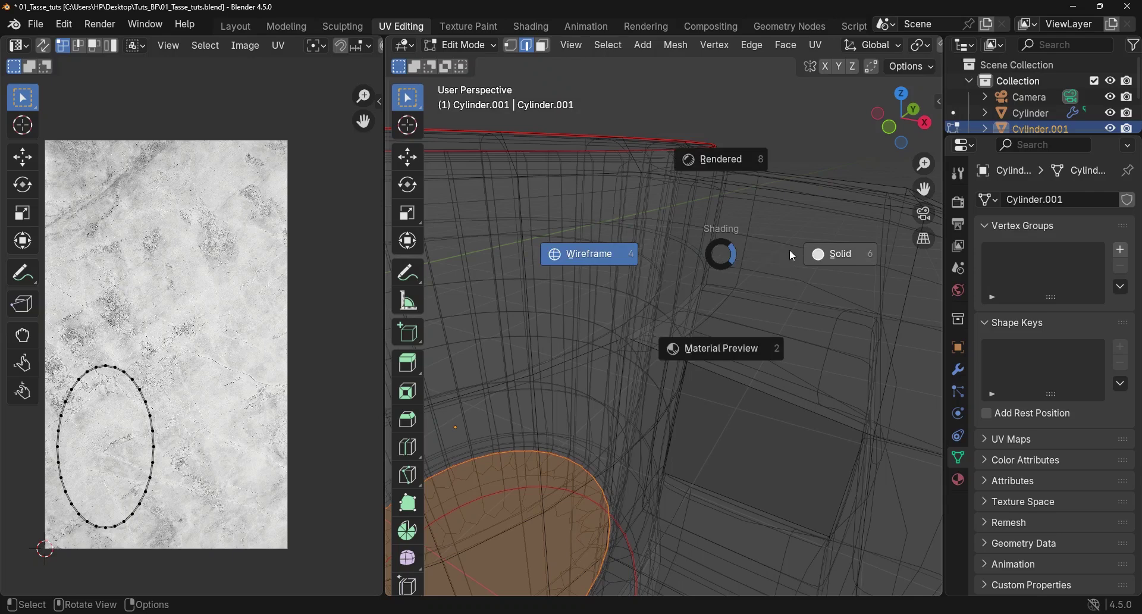
left_click(790, 248)
scroll(762, 276, "down", 6)
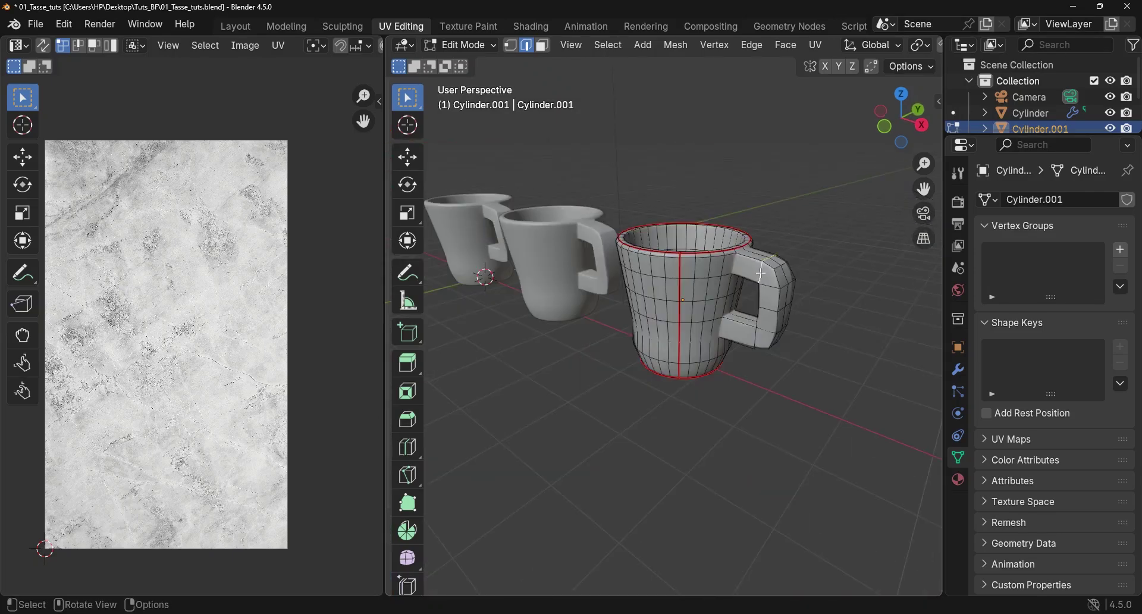
Select the ring of edges around the handle's upper arm in wireframe shading and return to solid shading.
scroll(762, 273, "up", 3)
mouse_move(762, 273)
middle_mouse_down()
mouse_move(721, 312)
mouse_move(767, 289)
mouse_move(730, 291)
middle_mouse_up()
key("z")
left_click(664, 318)
scroll(770, 289, "up", 4)
scroll(722, 299, "down", 4)
key("b")
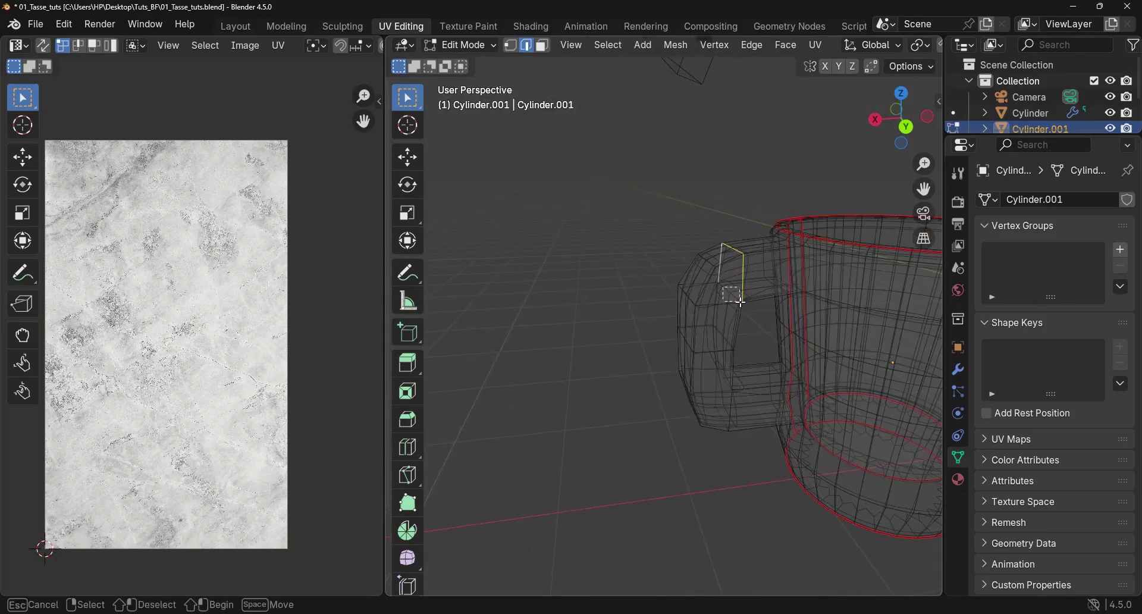
left_click_drag(740, 302, 742, 304)
mouse_move(742, 303)
middle_mouse_down()
mouse_move(751, 280)
mouse_move(759, 326)
mouse_move(746, 323)
middle_mouse_up()
middle_click_drag(666, 307, 773, 323)
key("z")
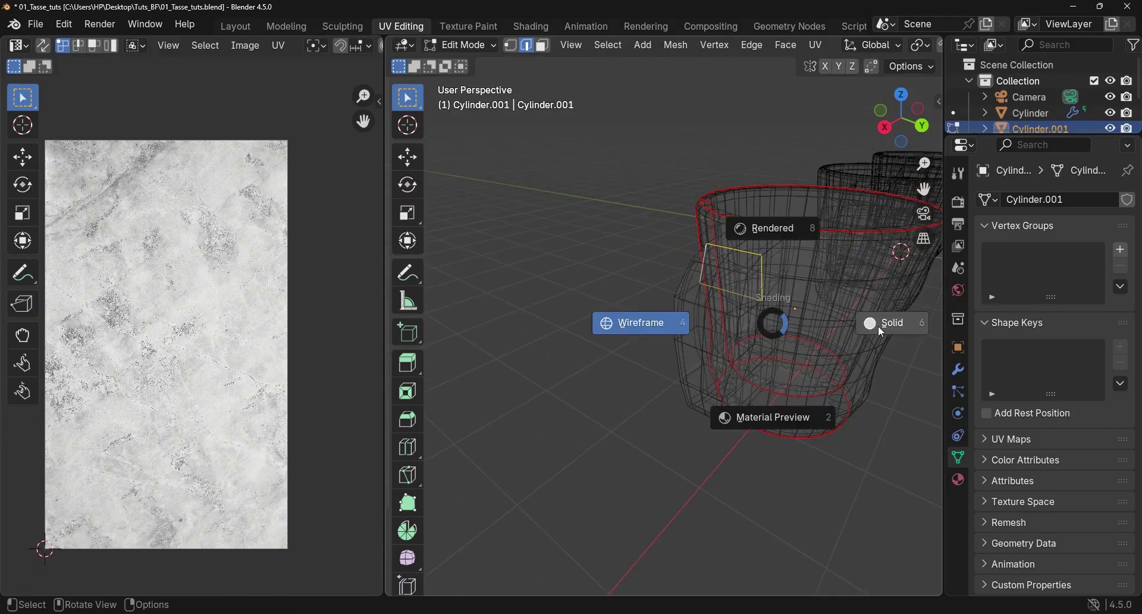
left_click(878, 326)
Add the ring of edges around the handle's lower arm to the selection in wireframe shading and return to solid.
middle_click_drag(878, 326, 787, 336)
scroll(713, 435, "up", 3)
mouse_move(713, 436)
middle_mouse_down()
mouse_move(696, 369)
mouse_move(626, 237)
mouse_move(678, 462)
mouse_move(710, 421)
middle_mouse_up()
key("z")
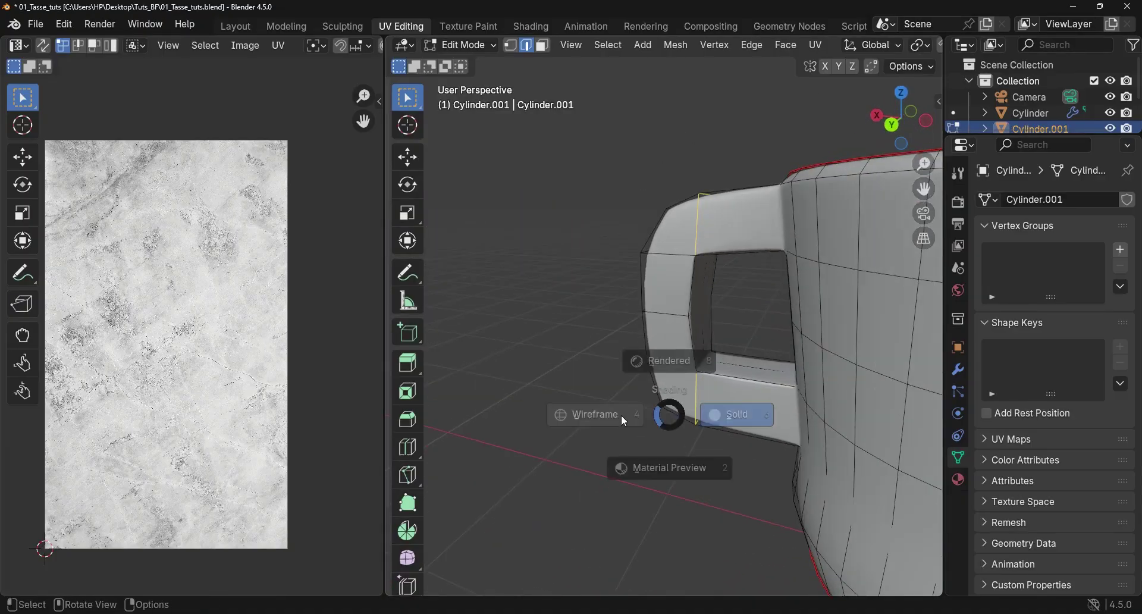
left_click(539, 413)
mouse_move(538, 412)
middle_mouse_down()
mouse_move(722, 400)
mouse_move(714, 384)
middle_mouse_up()
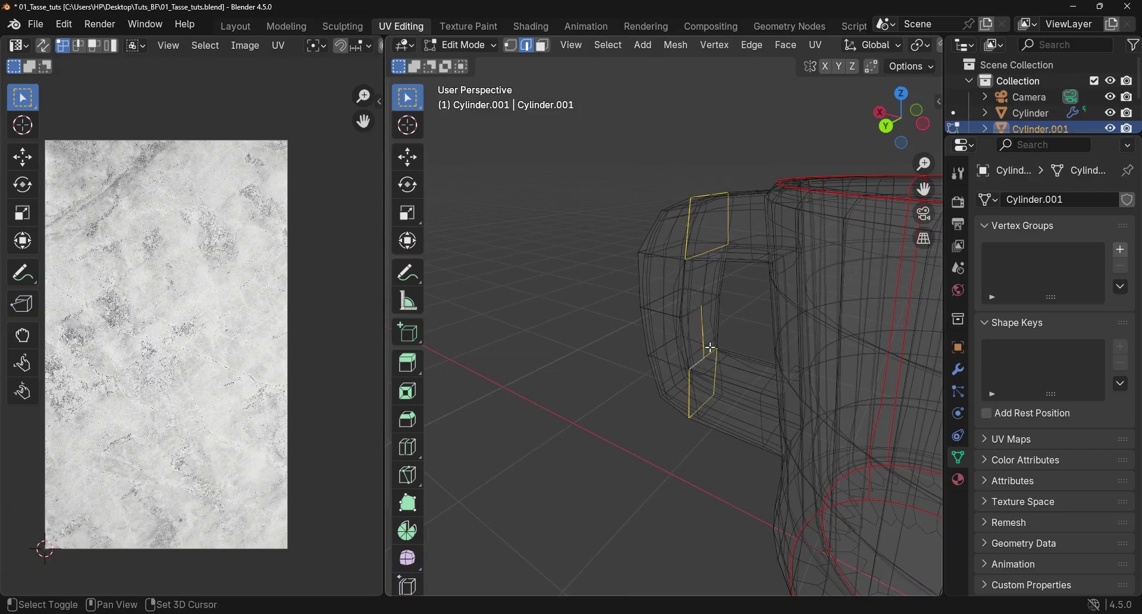
scroll(667, 358, "down", 5)
key("z")
left_click(777, 368)
Mark the selected edge rings on the handle's upper and lower arms as seams.
mouse_move(777, 368)
middle_mouse_down()
mouse_move(595, 110)
mouse_move(823, 369)
mouse_move(637, 307)
middle_mouse_up()
scroll(644, 303, "up", 3)
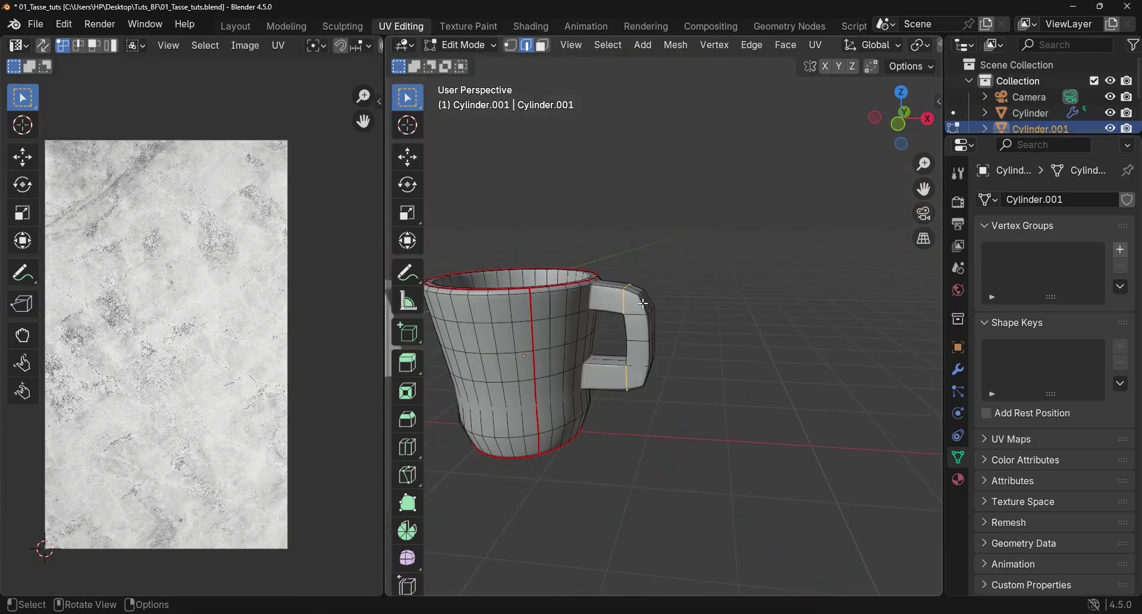
key("ctrl+e")
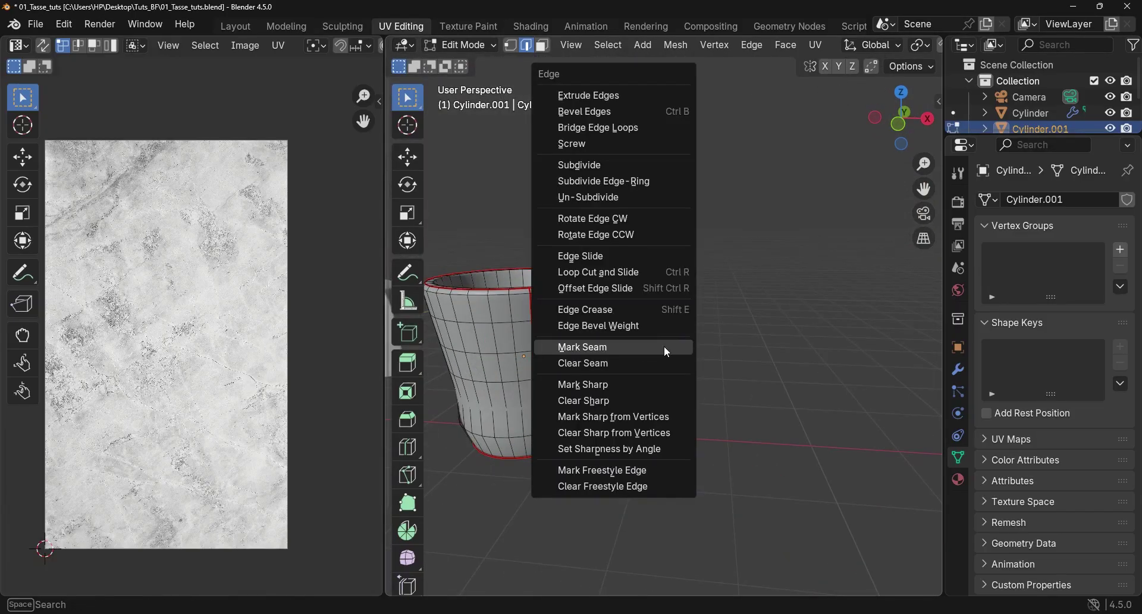
left_click(605, 351)
Select the lengthwise edge loop running along the middle of the handle's outer face.
middle_click_drag(677, 355, 824, 523)
scroll(644, 310, "up", 4)
middle_click_drag(644, 310, 640, 256)
middle_click_drag(692, 293, 797, 336)
key("b")
left_click_drag(626, 168, 690, 214)
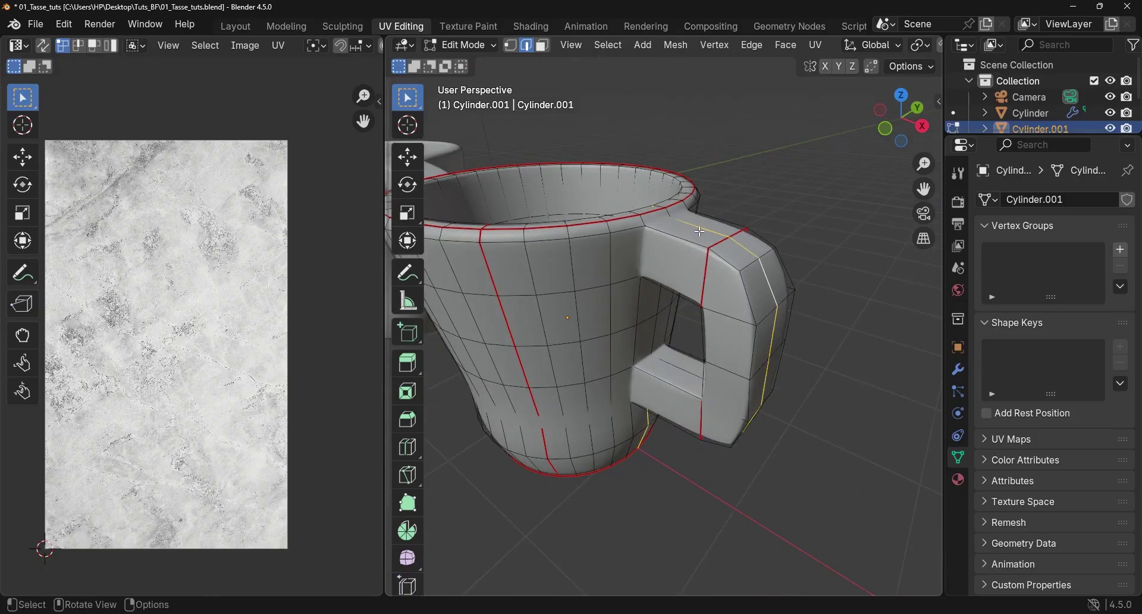
scroll(625, 170, "down", 4)
Deselect the loop's vertices on the mug's body in vertex mode and mark the handle's lengthwise edges as a seam.
left_click(510, 46)
scroll(660, 268, "up", 4)
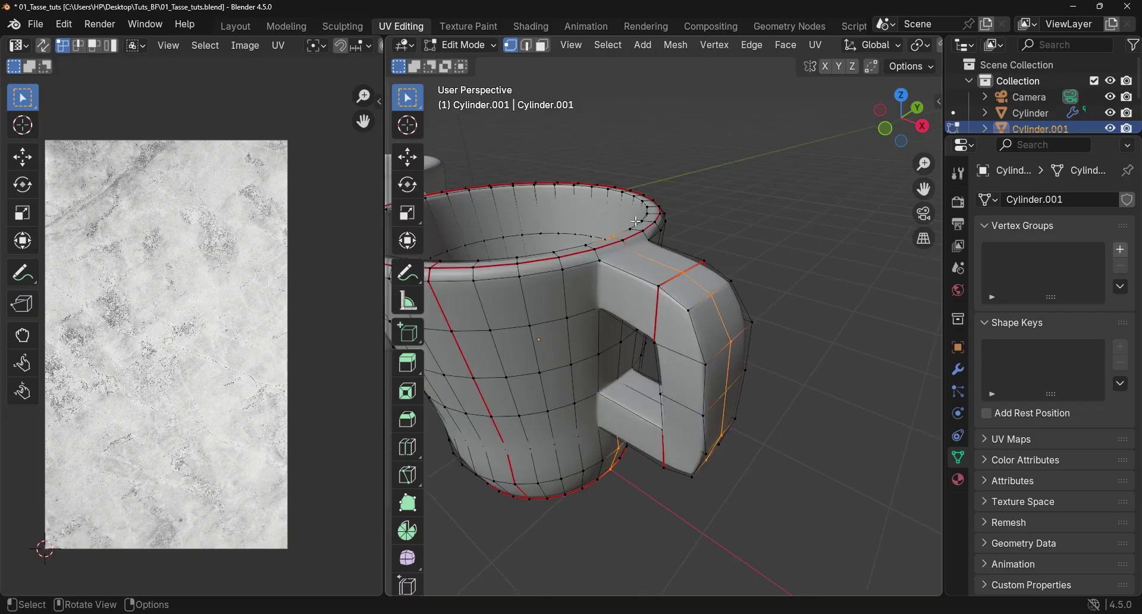
middle_click_drag(668, 272, 622, 420)
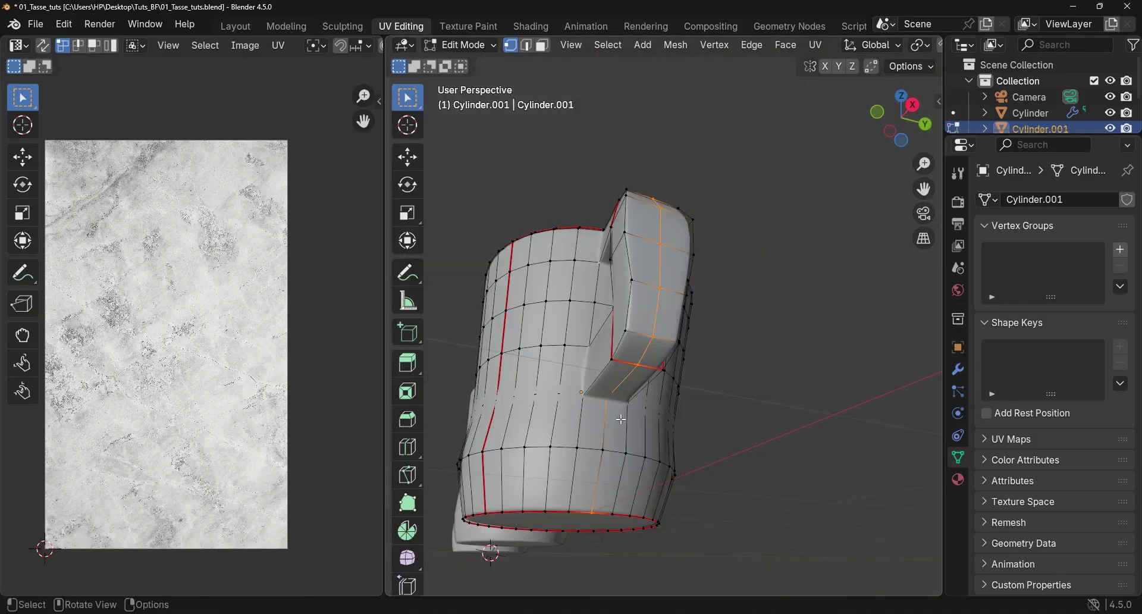
left_click_drag(584, 471, 617, 514, "ctrl")
mouse_move(791, 348)
middle_mouse_down()
mouse_move(776, 390)
mouse_move(695, 313)
mouse_move(726, 374)
mouse_move(793, 334)
middle_mouse_up()
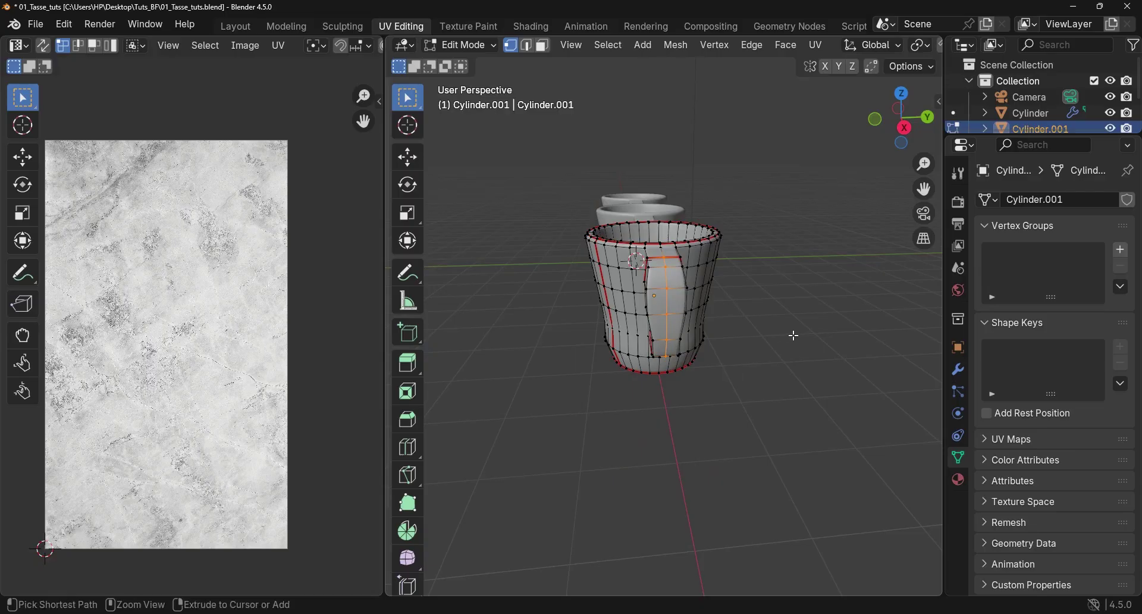
key("ctrl+e")
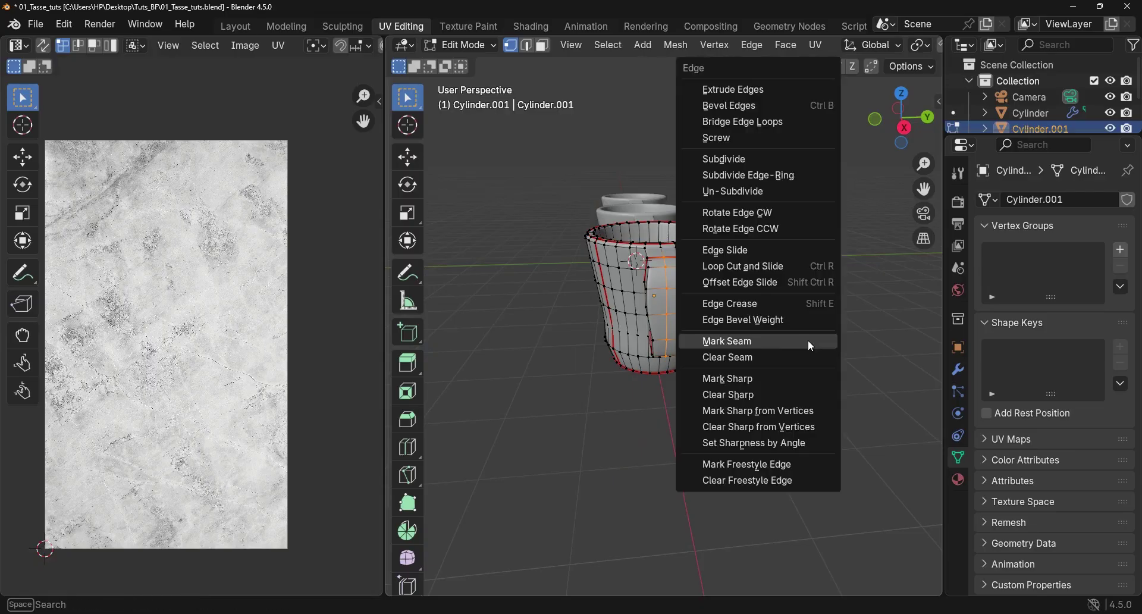
left_click(748, 343)
Select all linked geometry of the mug and unwrap it with Unwrap Angle Based from the front orthographic view.
scroll(716, 347, "down", 4)
middle_click_drag(706, 339, 731, 293)
scroll(684, 339, "up", 5)
scroll(732, 272, "up", 4)
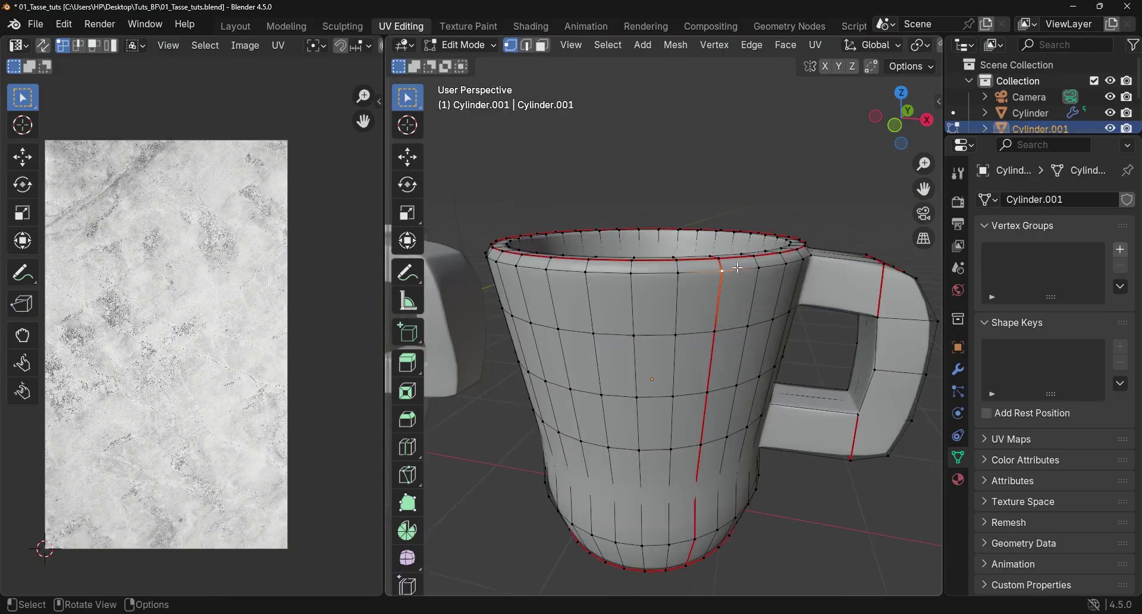
key("ctrl+l")
scroll(735, 295, "down", 6)
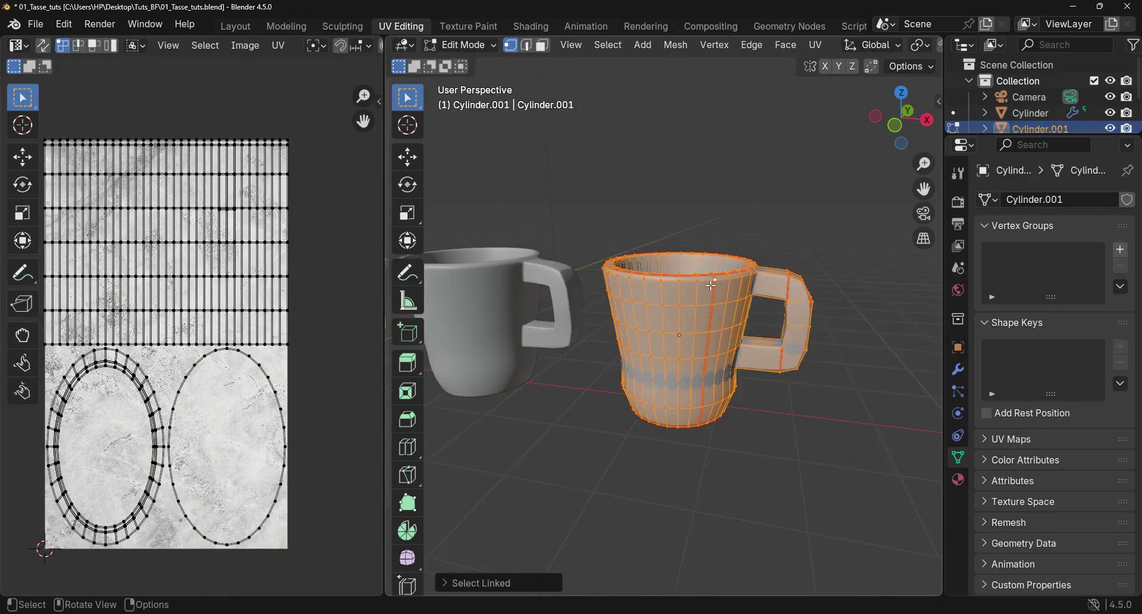
scroll(716, 294, "up", 2)
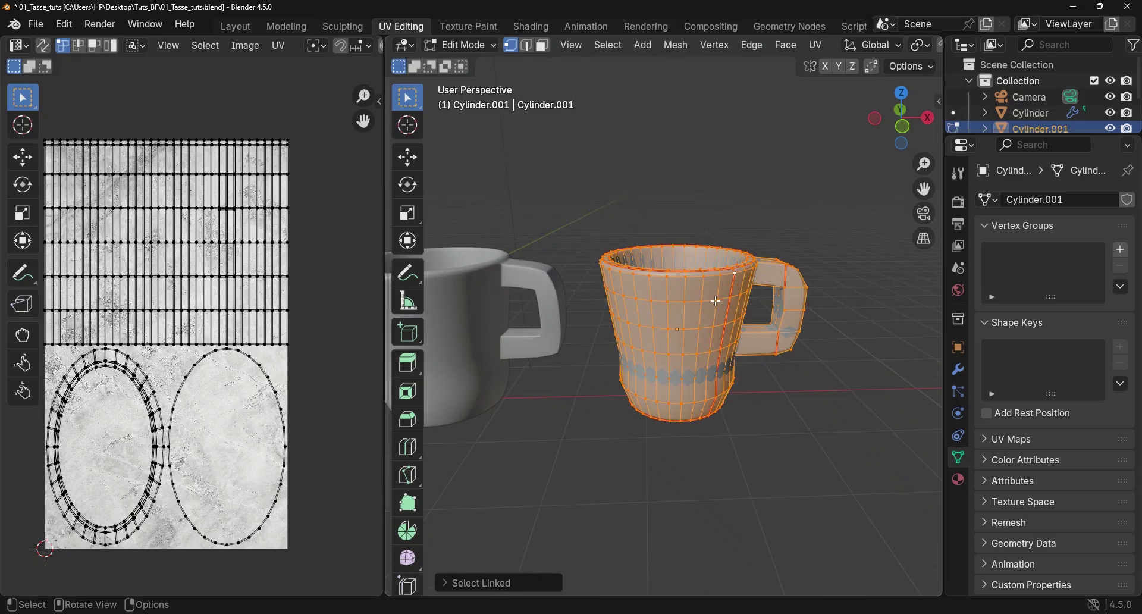
key("KP_1")
scroll(676, 319, "up", 5)
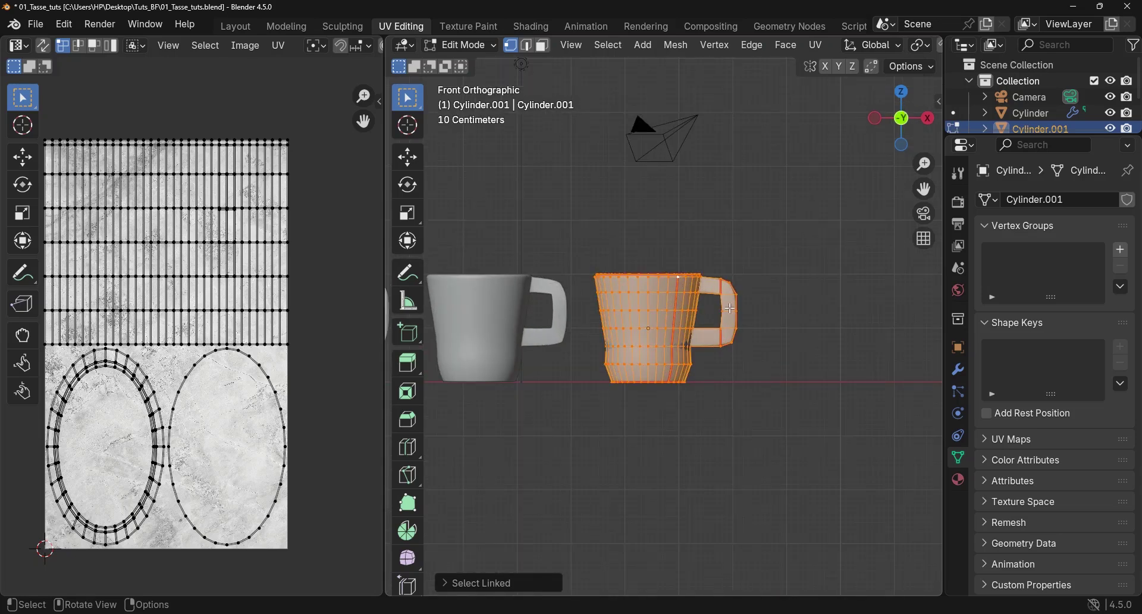
key("u")
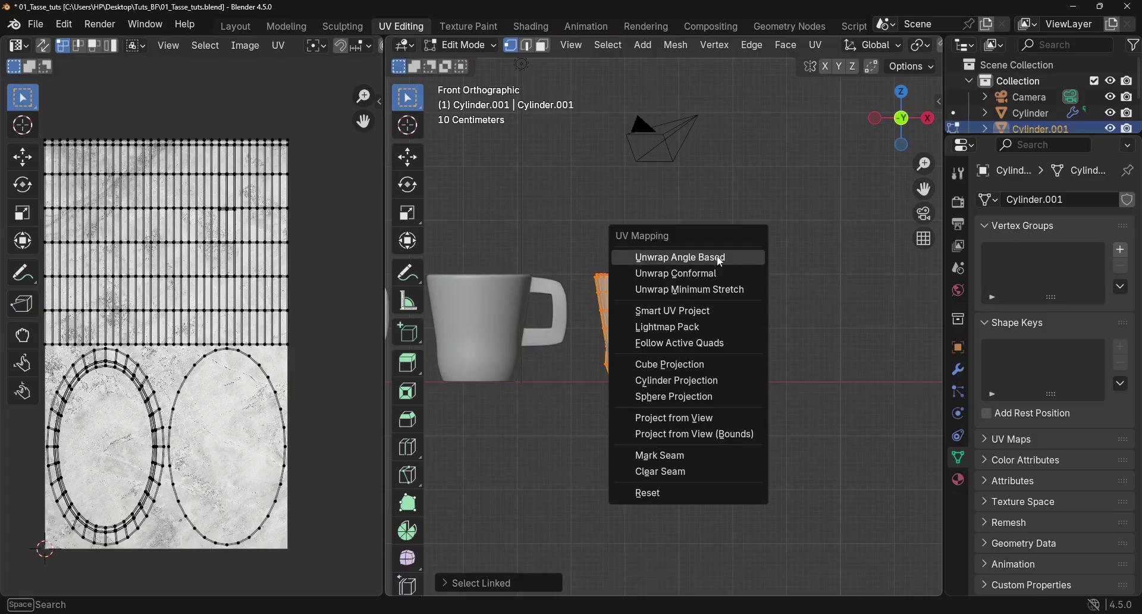
left_click(687, 263)
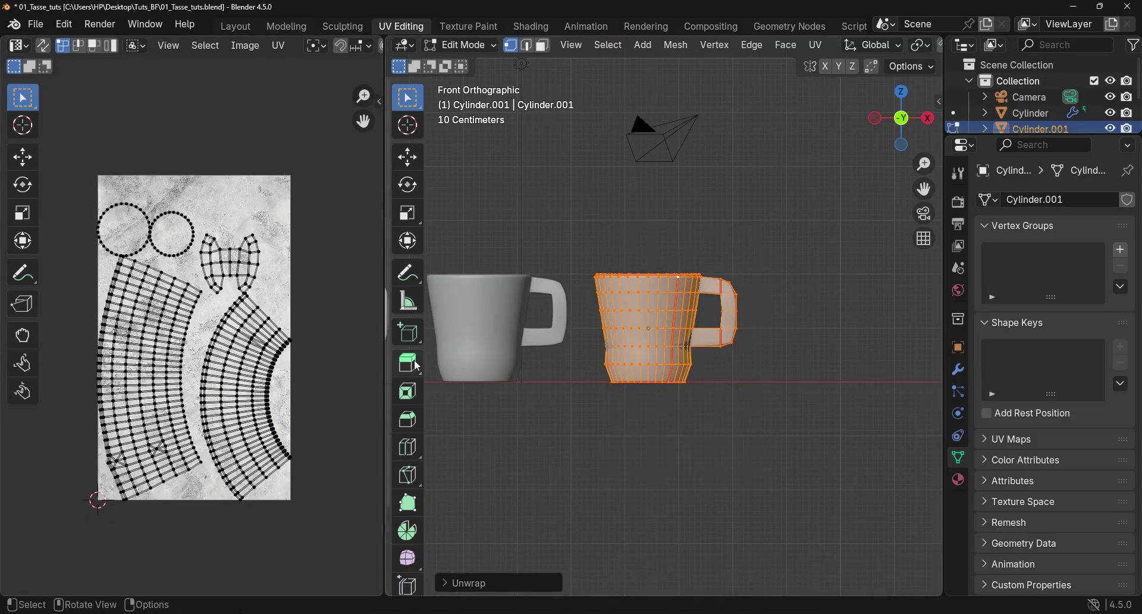
Widen the UV editor and frame the mug's unwrapped UV islands over the marble image.
left_click_drag(384, 353, 431, 355)
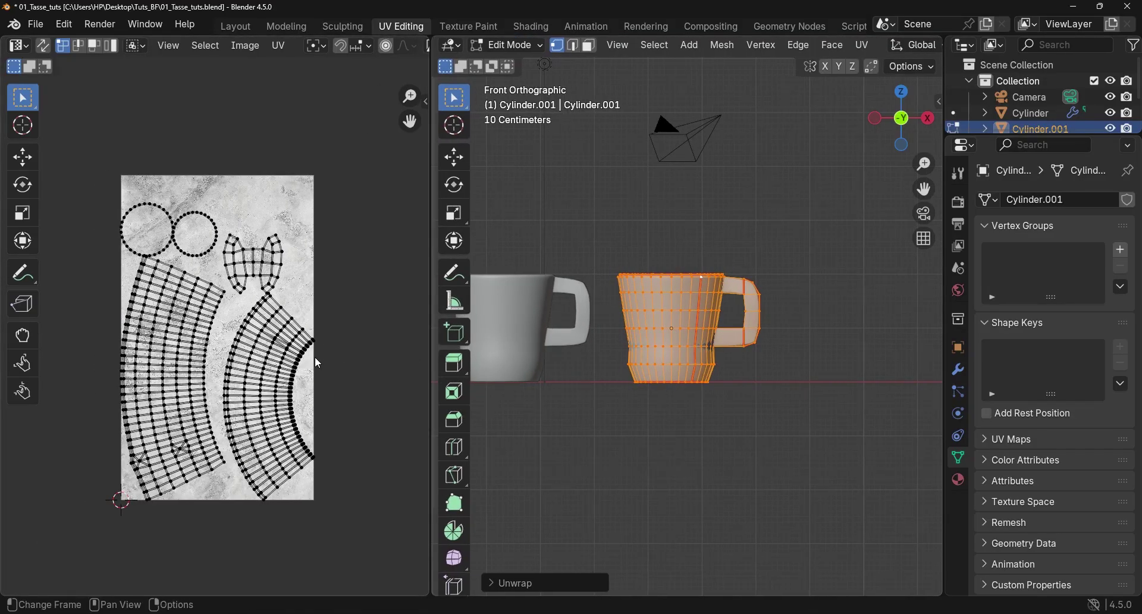
middle_click_drag(318, 362, 315, 336)
scroll(174, 315, "up", 2)
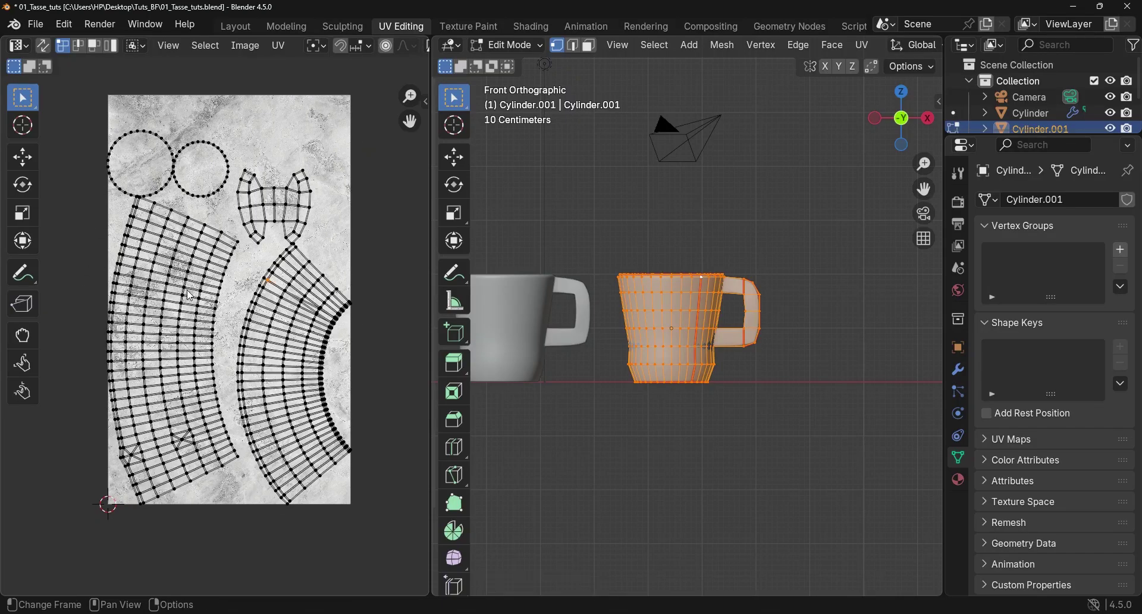
Scale down the two large curved UV islands of the mug's body so they sit inside the marble image.
middle_click_drag(220, 307, 214, 303, "shift")
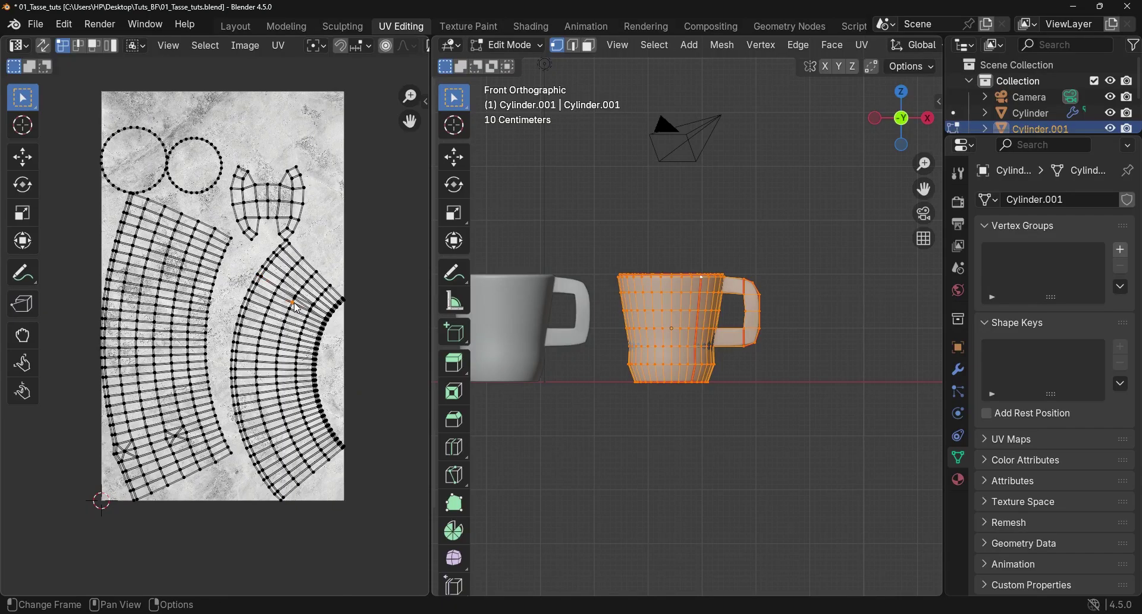
key("l")
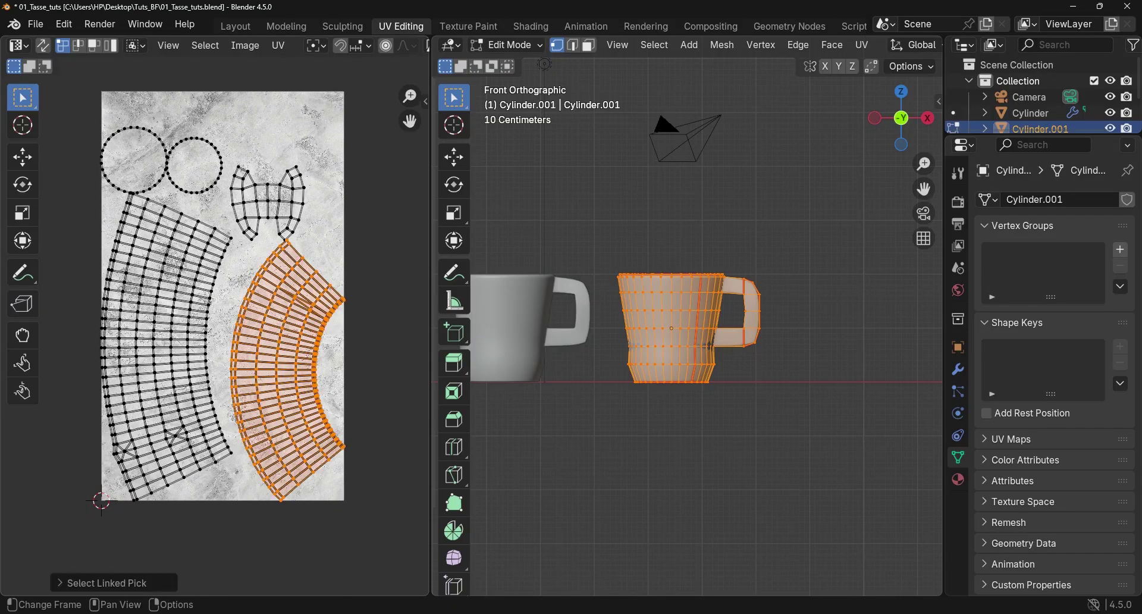
key("s")
left_click(355, 431)
left_click(159, 365)
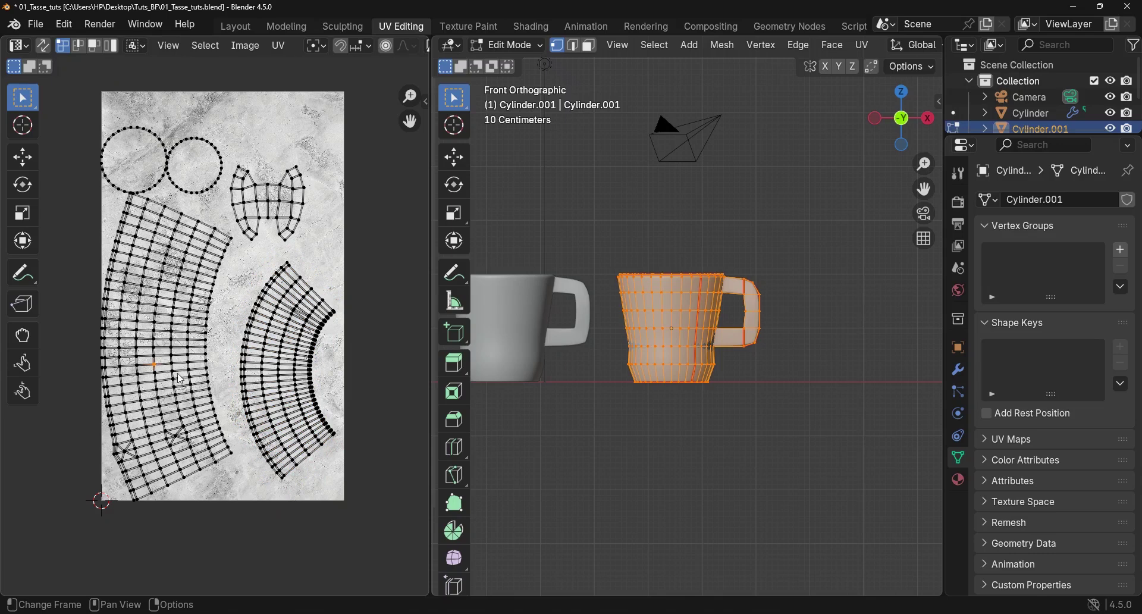
key("l")
key("s")
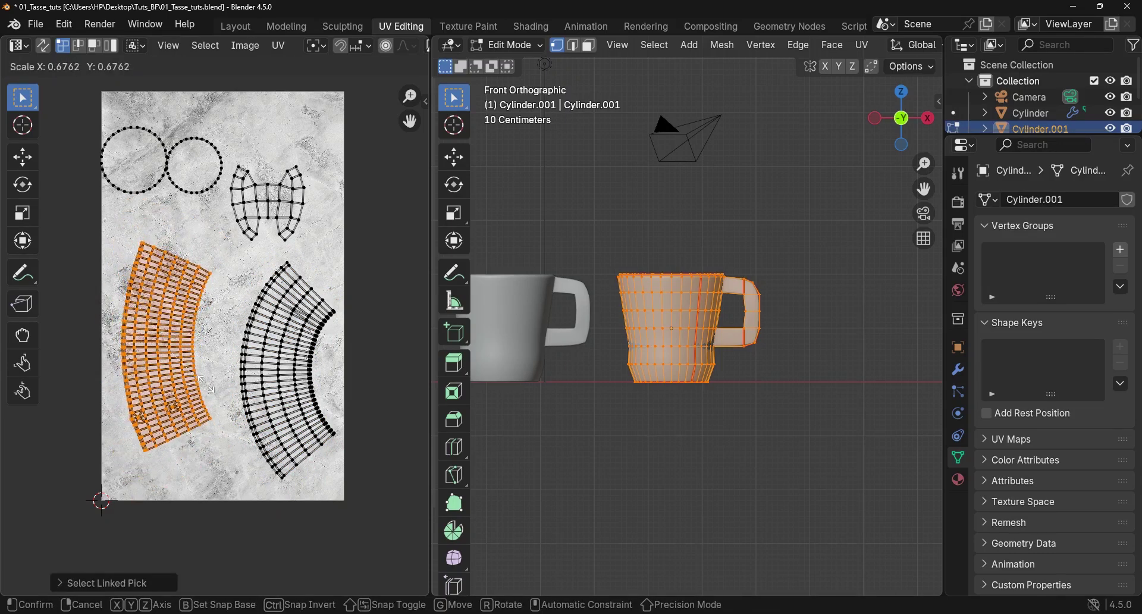
key("Return")
Box-select the UV islands and move them slightly upward on the marble image.
left_click(218, 156)
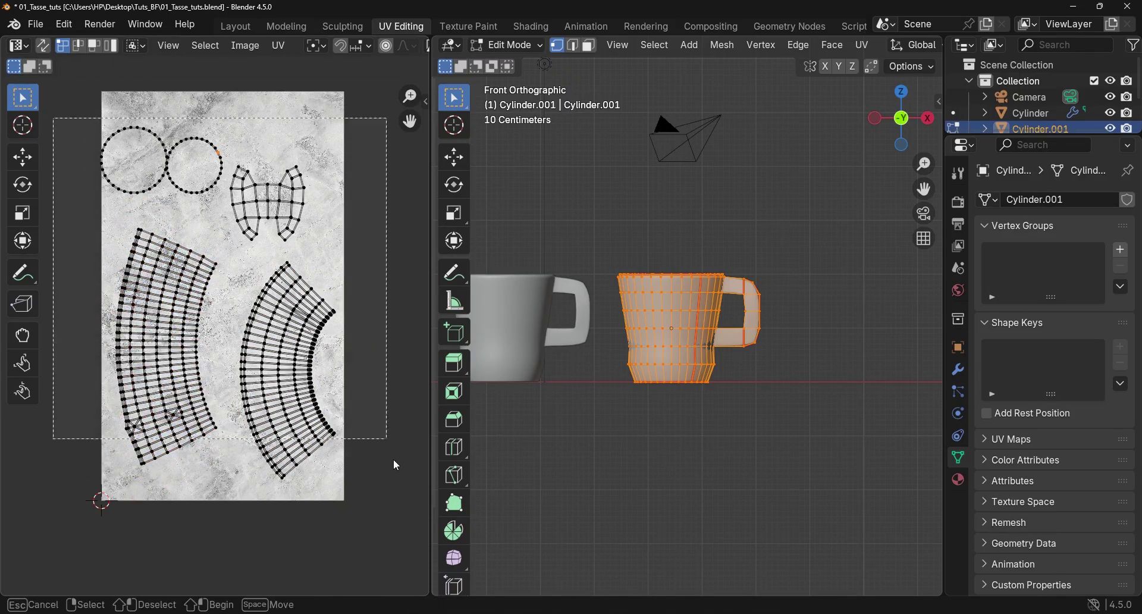
key("a")
key("g")
left_click(349, 421)
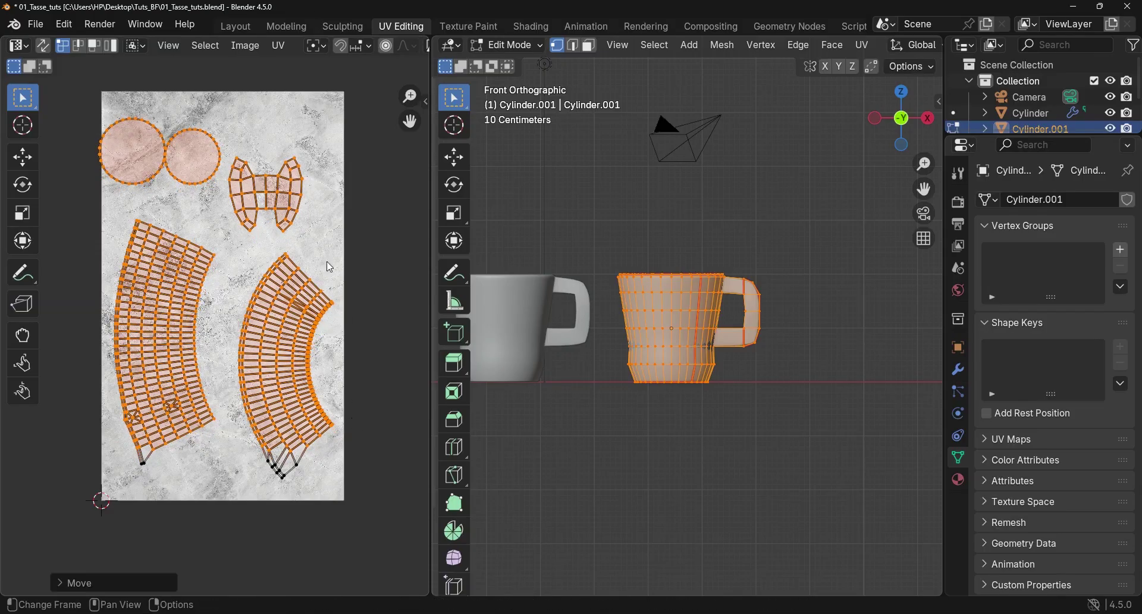
Select the two circular islands and the handle island, shift them inward on the marble image and scale them to about 0.92.
left_click(213, 161)
left_click_drag(60, 103, 321, 232)
key("b")
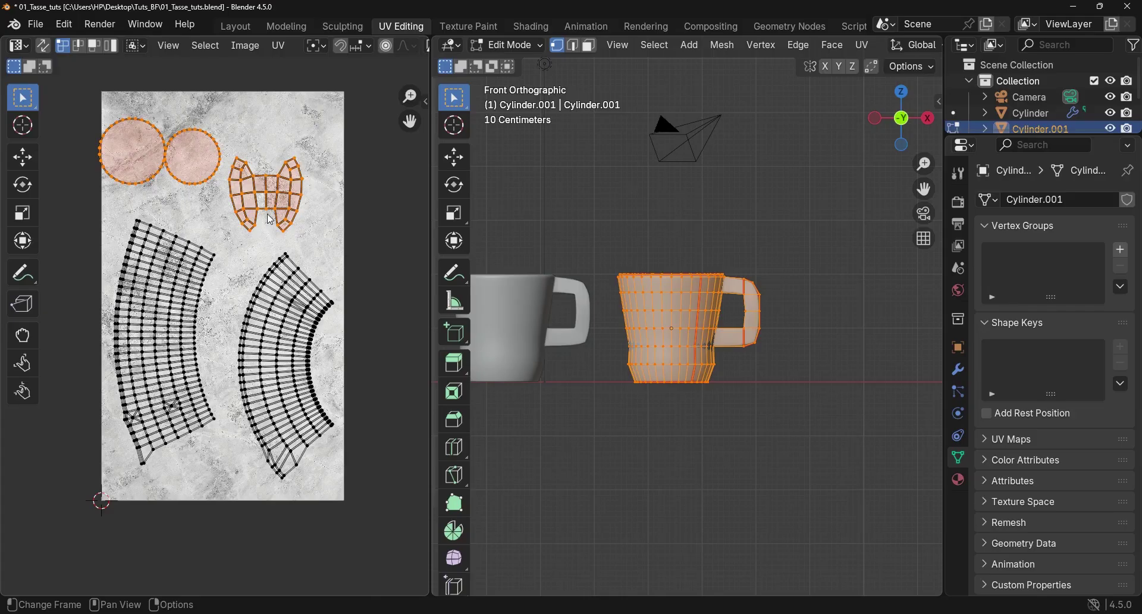
key("g")
left_click(363, 240)
key("s")
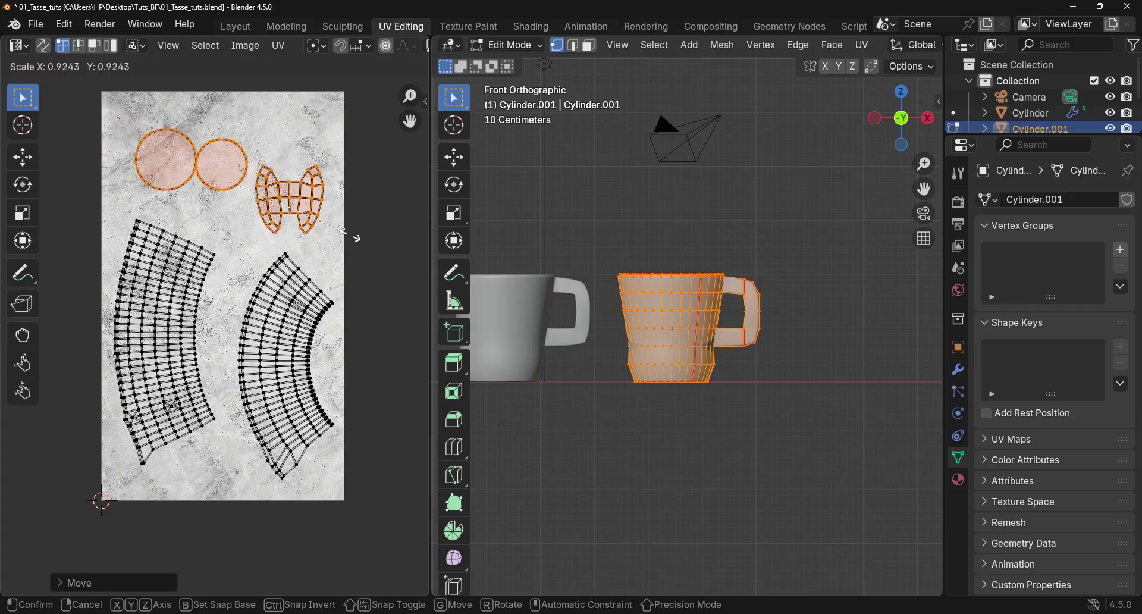
left_click(351, 237)
left_click(351, 237)
Set the 3D viewport to Material Preview shading and return to Object Mode to view the marble mug beside the others.
scroll(267, 298, "down", 3)
scroll(697, 324, "up", 1)
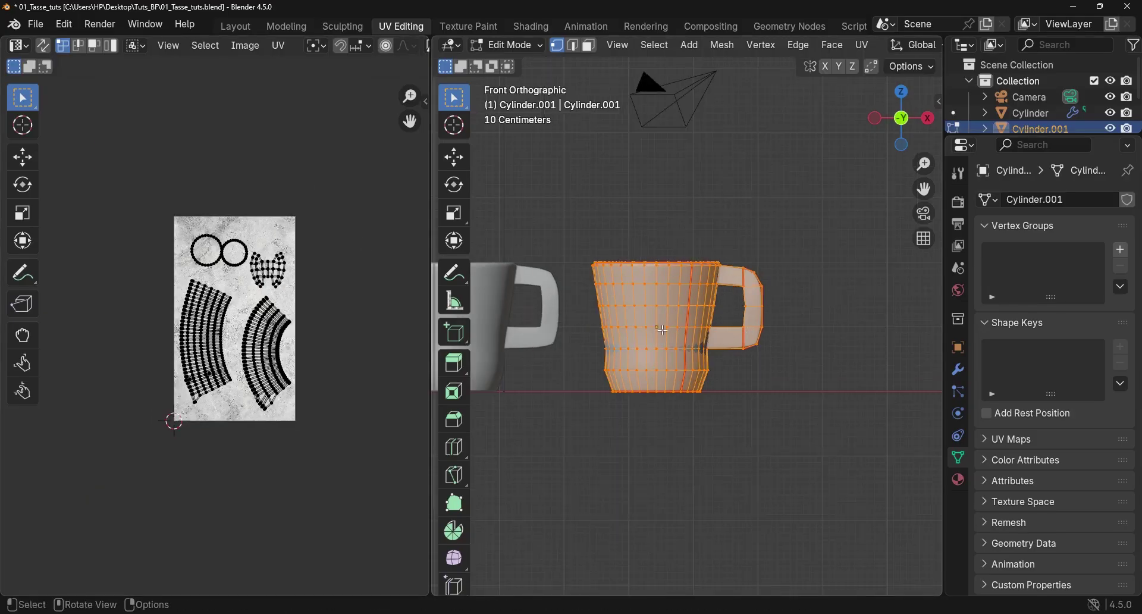
middle_click_drag(663, 329, 706, 332, "shift")
scroll(904, 46, "right", 10)
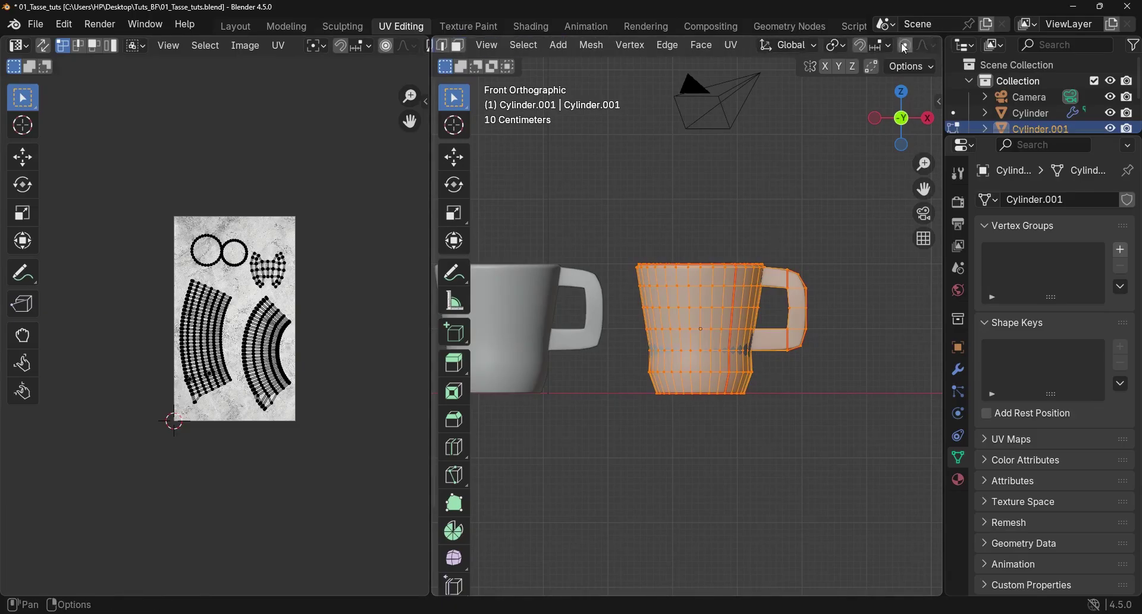
left_click(898, 45)
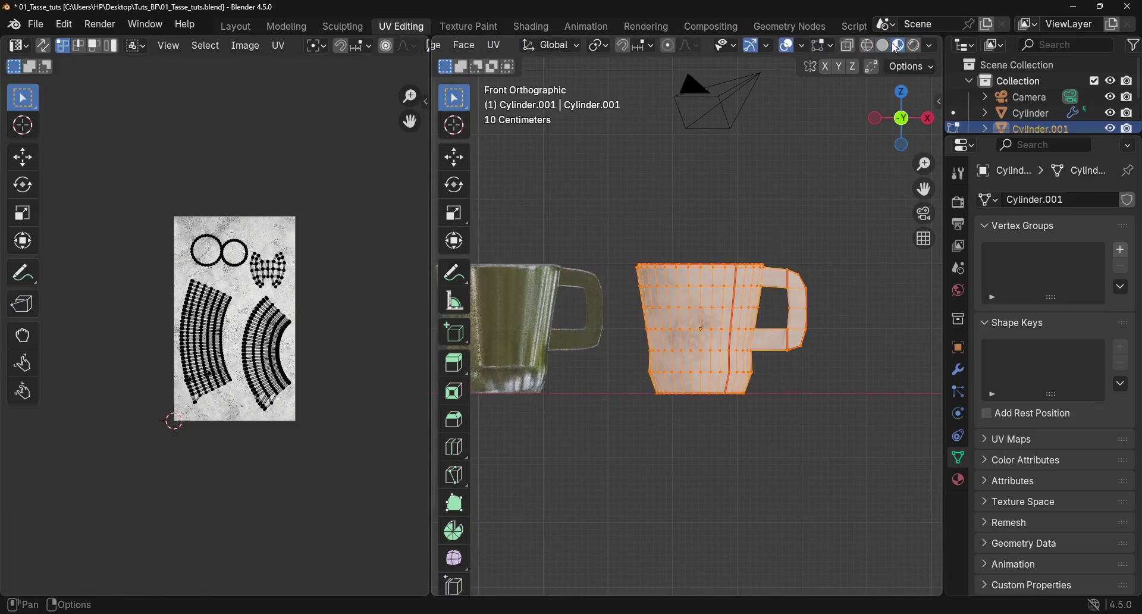
key("Tab")
middle_click_drag(802, 236, 408, 341)
key("KP_Divide")
key("KP_Divide")
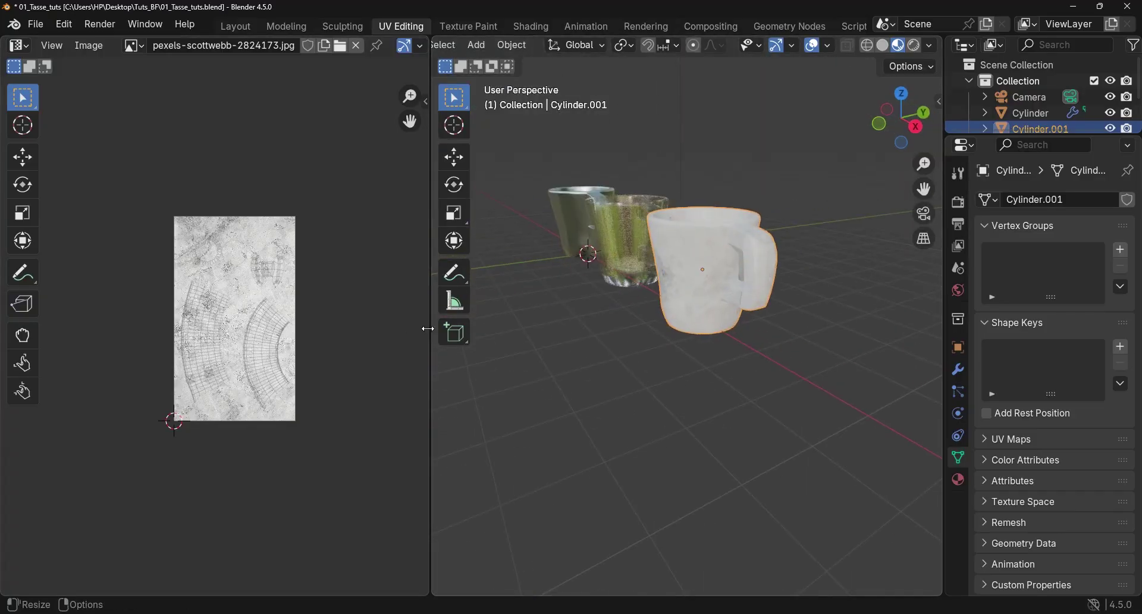
Narrow the UV editor and widen the properties editor, with the marble mug and its image shown larger.
left_click_drag(427, 329, 393, 324)
scroll(716, 236, "up", 3)
middle_click_drag(774, 252, 744, 310)
key("Tab")
key("Tab")
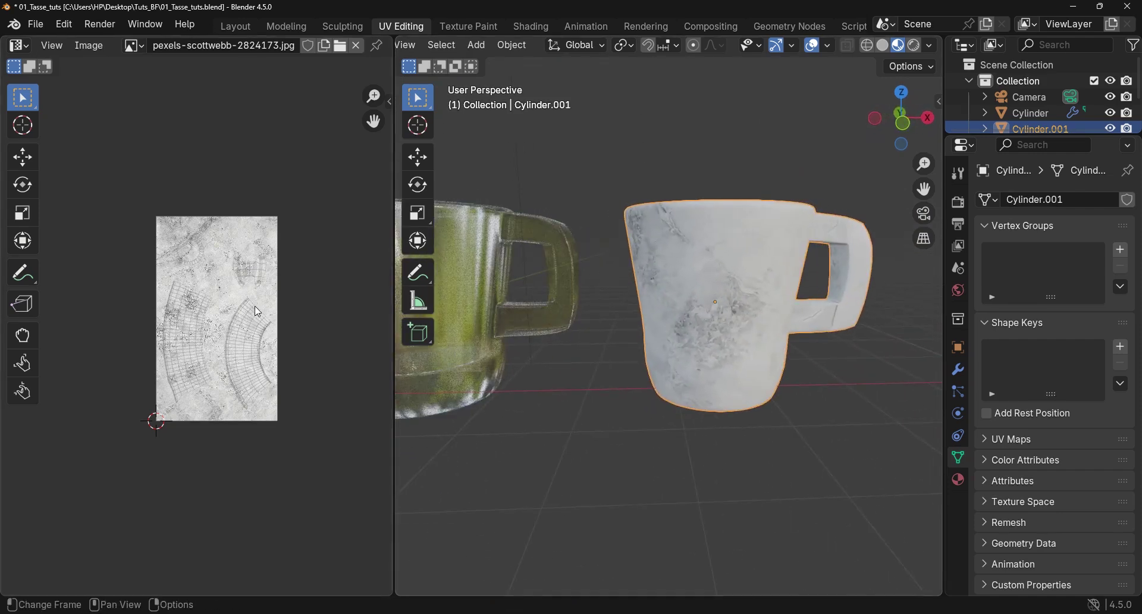
scroll(257, 311, "up", 2)
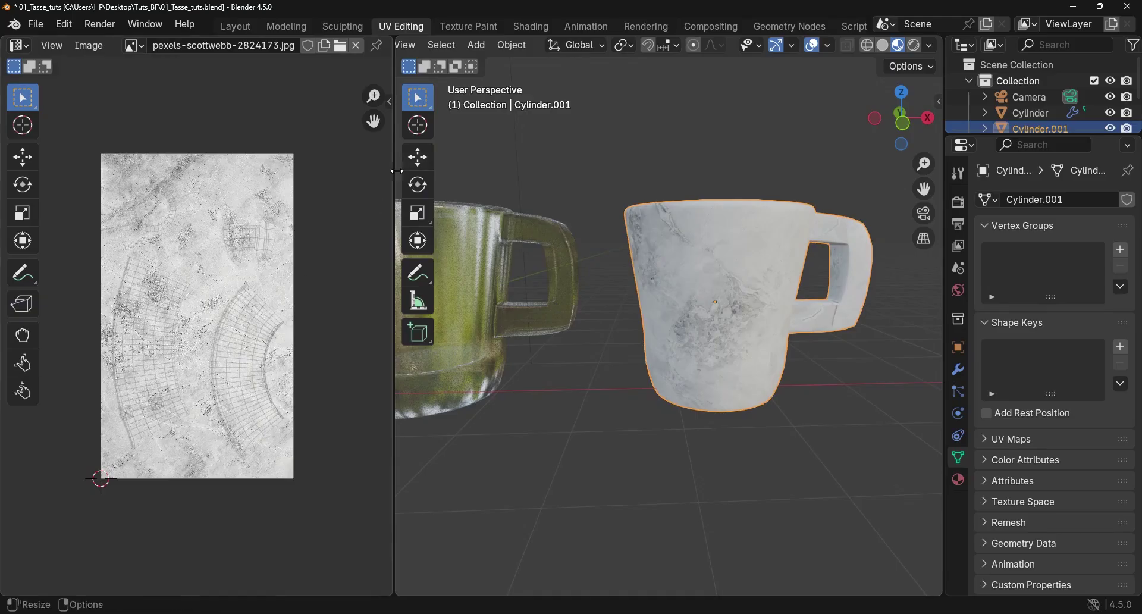
scroll(169, 191, "up", 2)
scroll(85, 312, "down", 1)
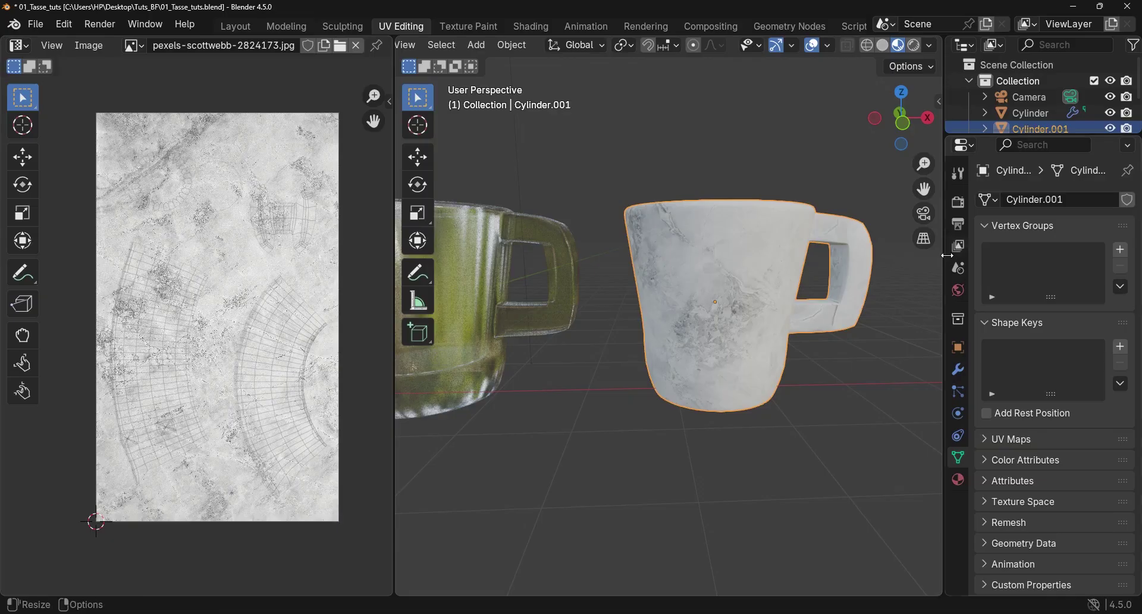
left_click_drag(947, 256, 929, 251)
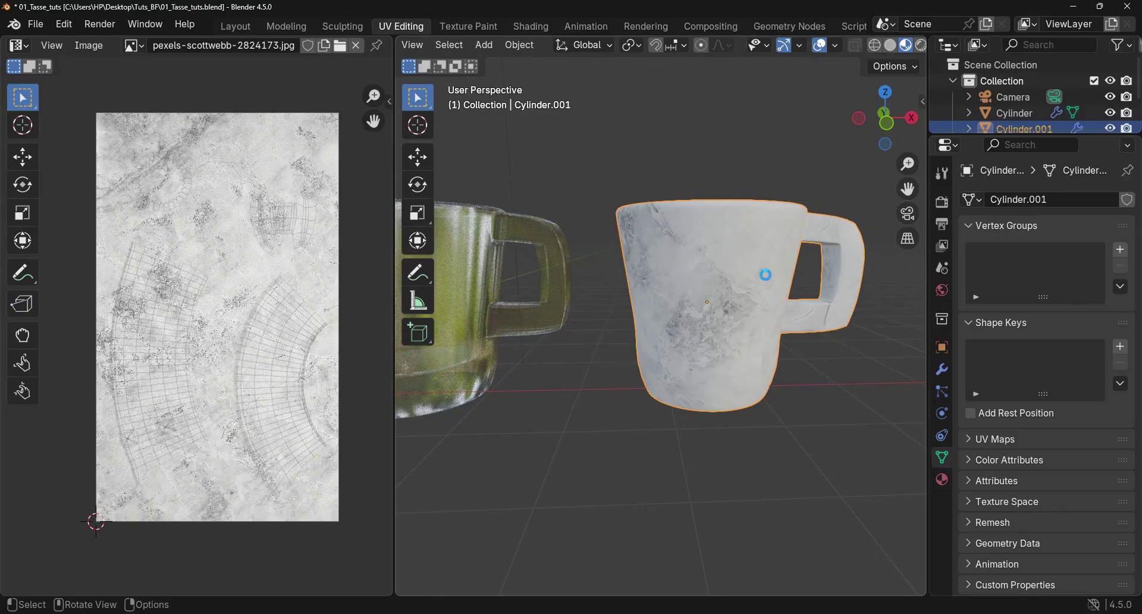
Move the smaller curved body island in Edit Mode closer to the larger one and scale it down slightly.
key("Tab")
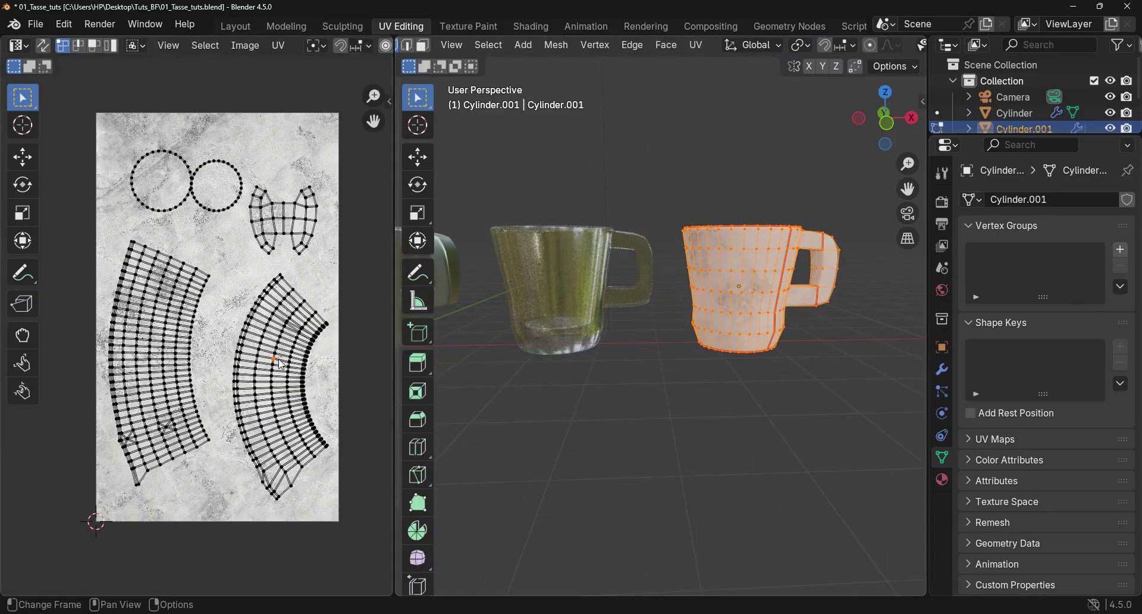
key("l")
left_click_drag(296, 392, 279, 373)
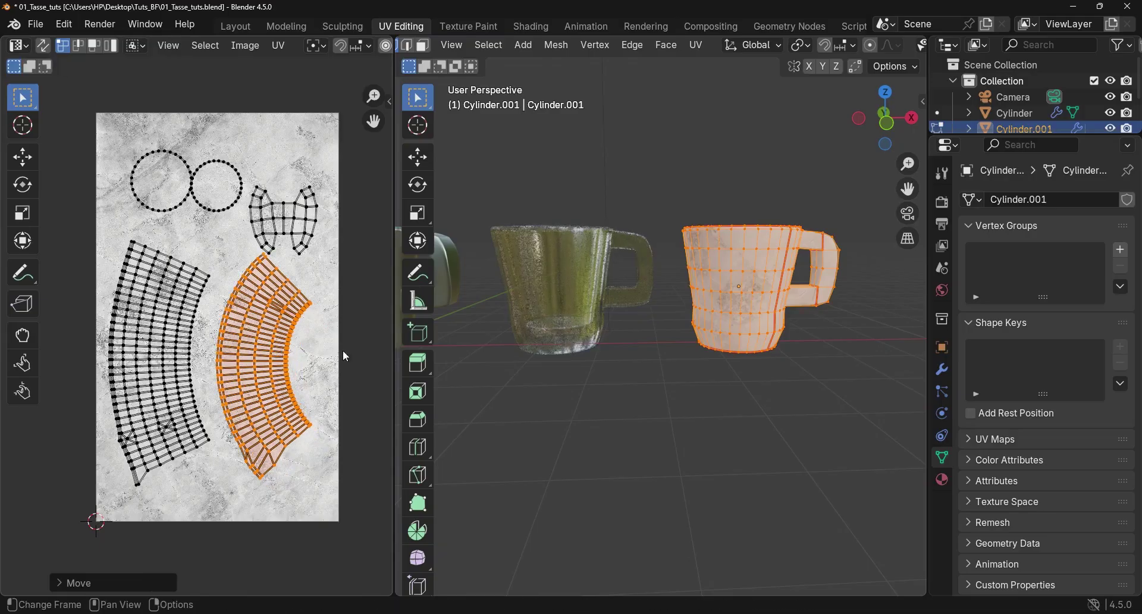
scroll(768, 258, "up", 5)
scroll(640, 258, "down", 2)
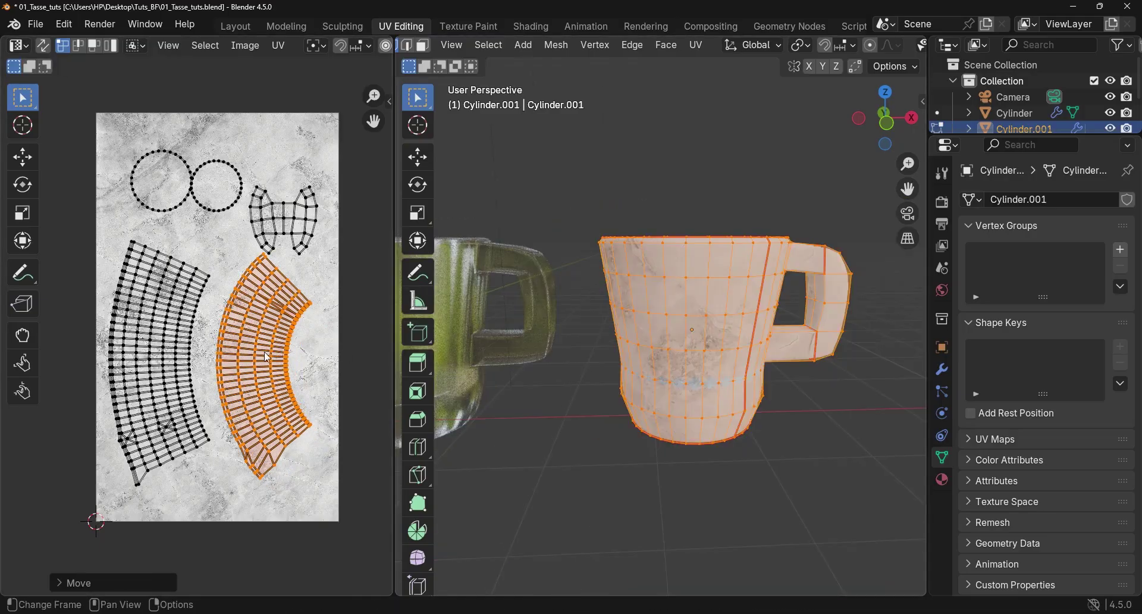
key("s")
left_click(314, 376)
middle_click_drag(655, 333, 426, 330)
key("s")
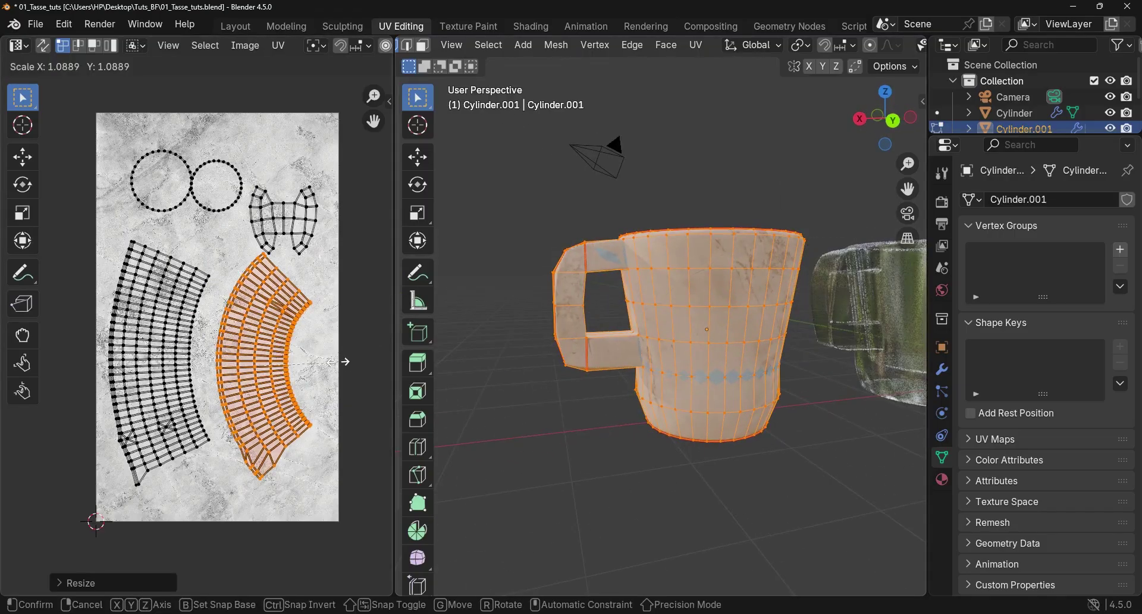
left_click(335, 366)
scroll(264, 317, "down", 1)
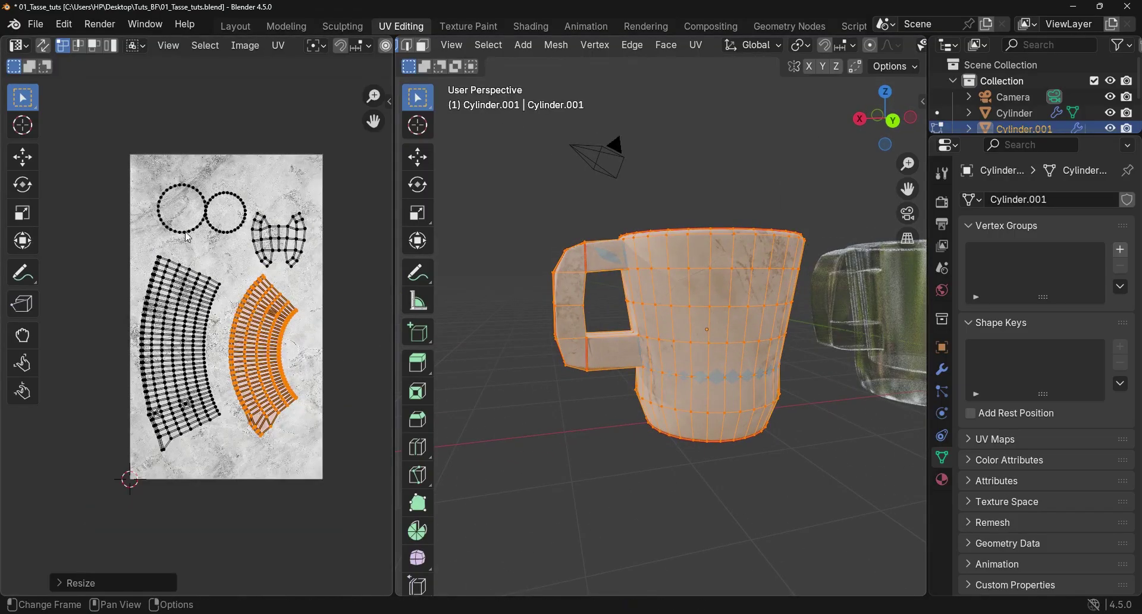
Scale down all UV islands together, move them about -0.02 in X and 0.07 in Y, and leave Edit Mode.
left_click_drag(230, 340, 326, 452)
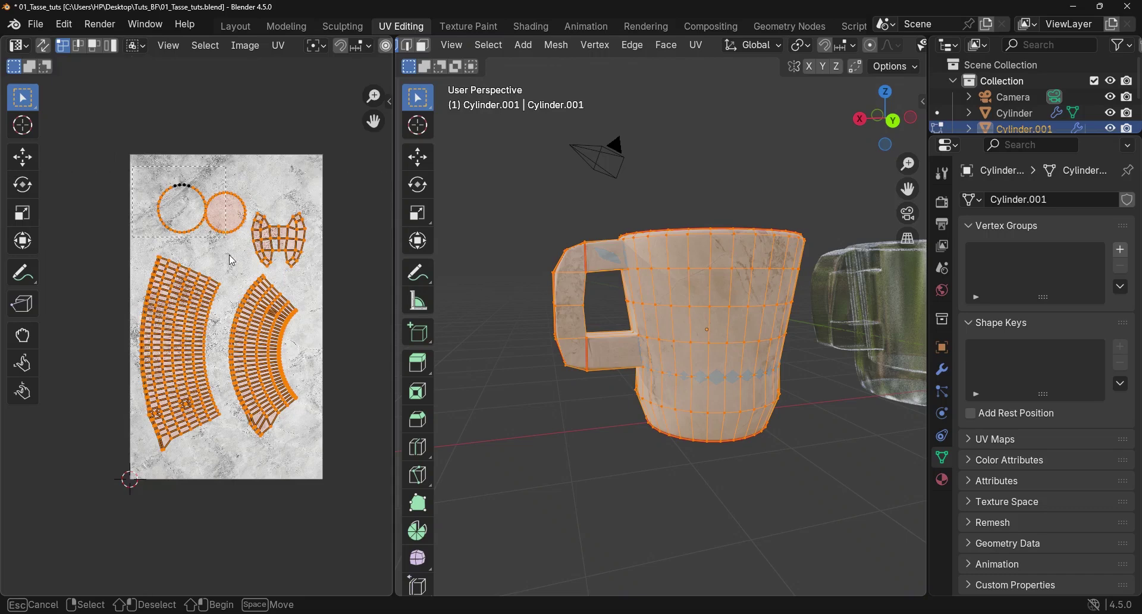
key("s")
left_click(290, 423)
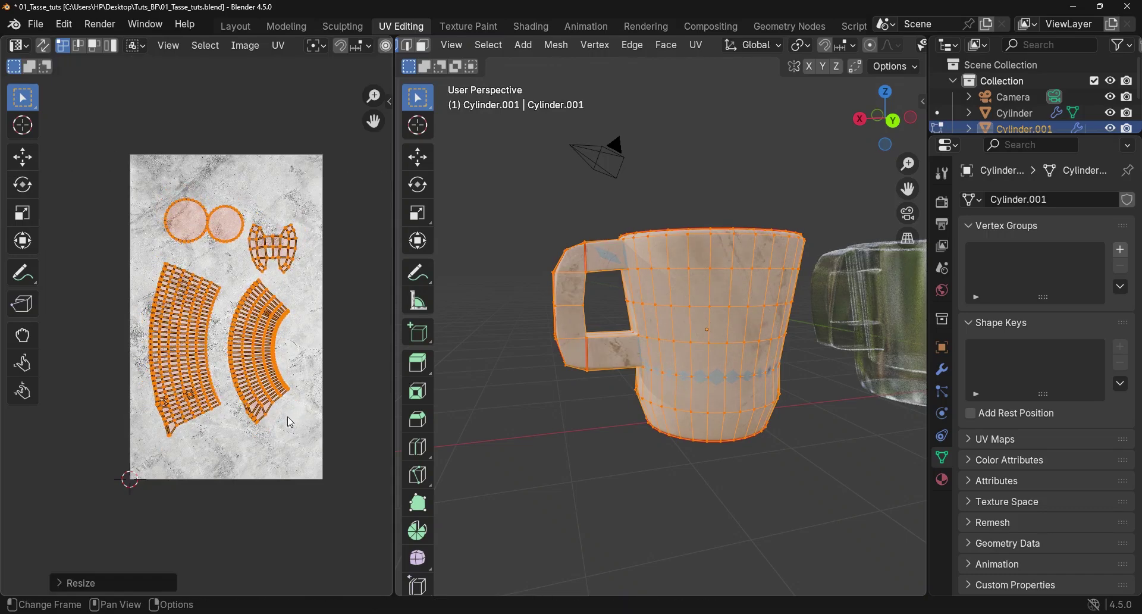
key("g")
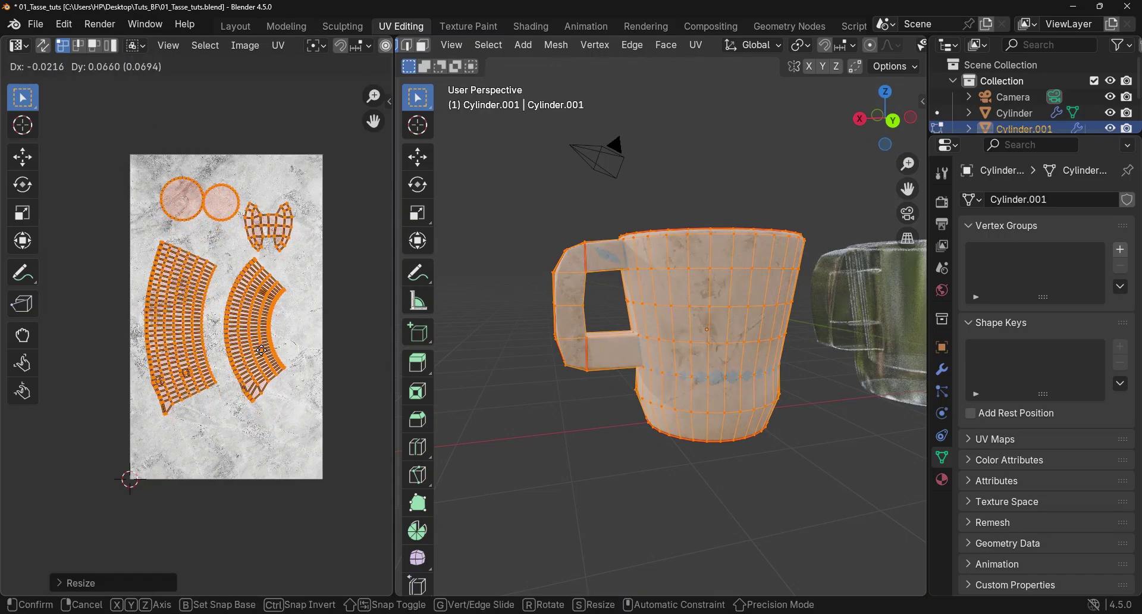
left_click(262, 350)
key("Tab")
Examine the metallic, glass and marble mugs from several angles, checking how the marble texture fits the third mug.
scroll(597, 342, "down", 5)
middle_click_drag(597, 341, 678, 385)
scroll(652, 345, "up", 4)
scroll(672, 346, "down", 2)
key("KP_1")
scroll(675, 330, "up", 3)
middle_click_drag(673, 327, 573, 325)
left_click(547, 310)
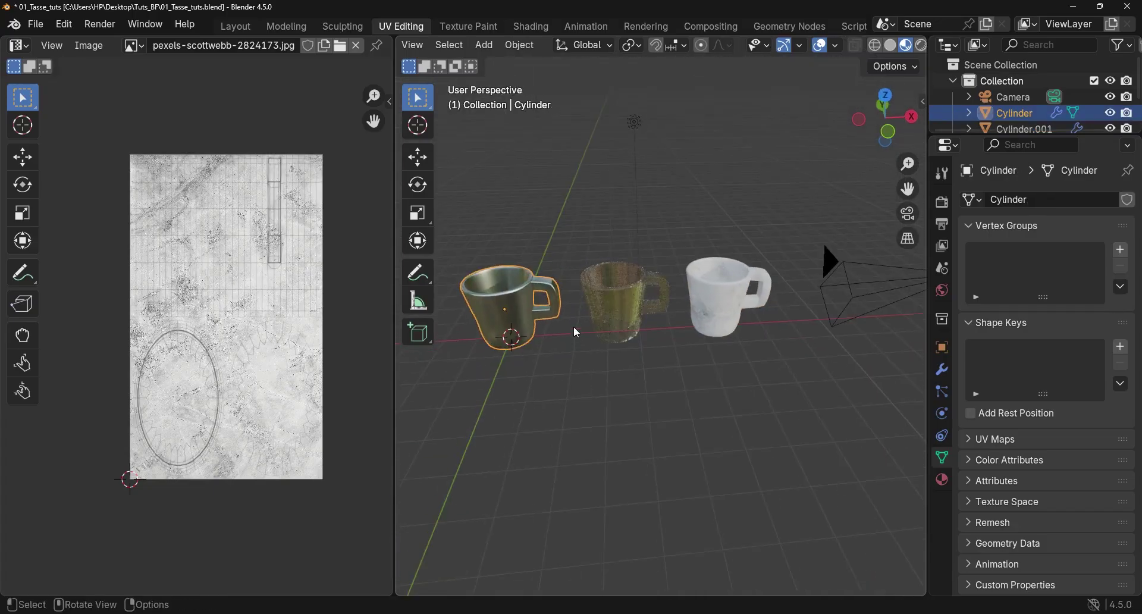
middle_click_drag(740, 343, 705, 313)
scroll(659, 310, "up", 3)
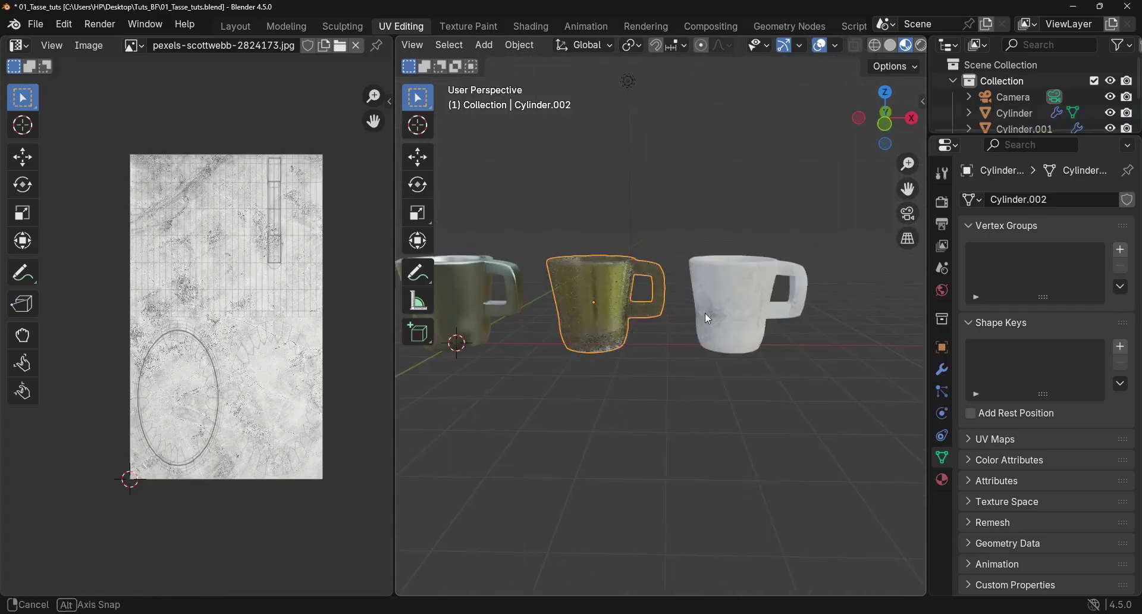
scroll(633, 301, "up", 3)
middle_click_drag(632, 301, 716, 298)
left_click(715, 327)
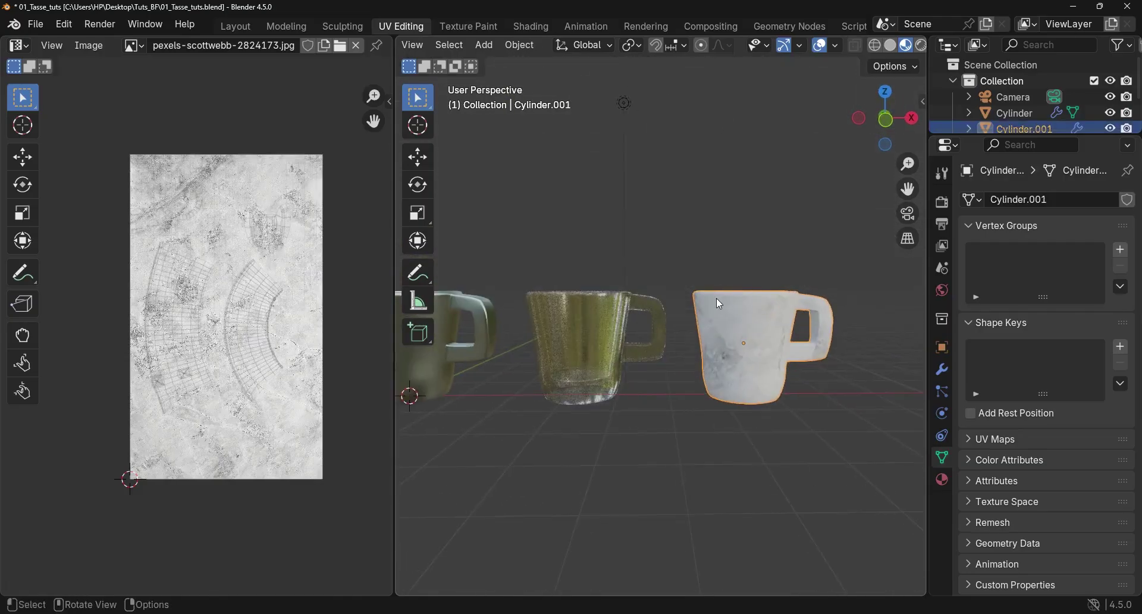
key("KP_1")
scroll(641, 362, "up", 4)
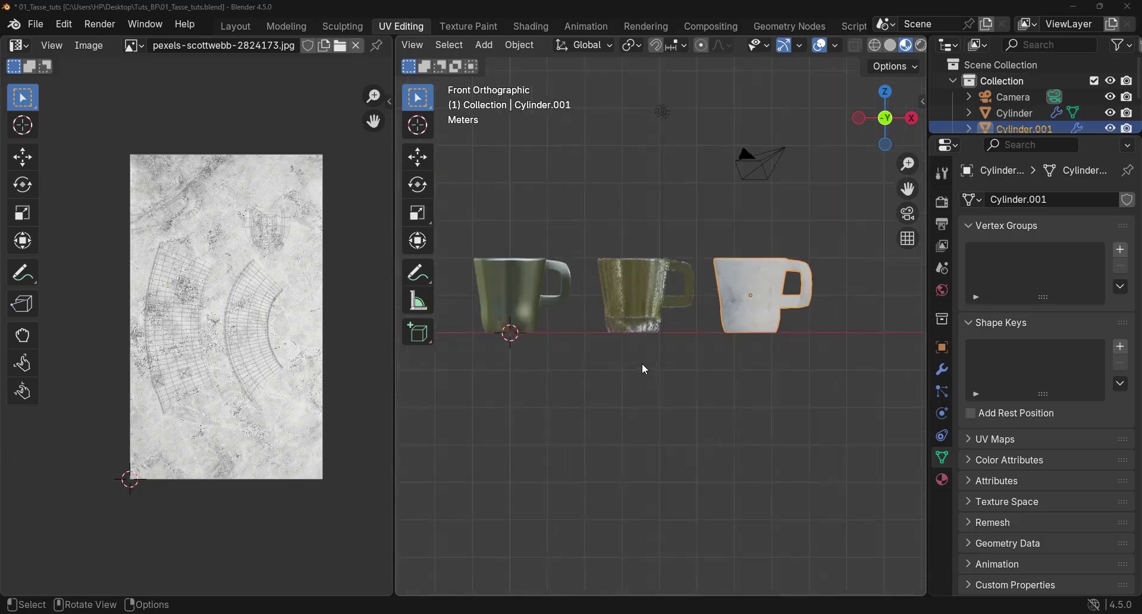
middle_click_drag(680, 289, 735, 286)
scroll(702, 294, "down", 6)
scroll(740, 284, "up", 2)
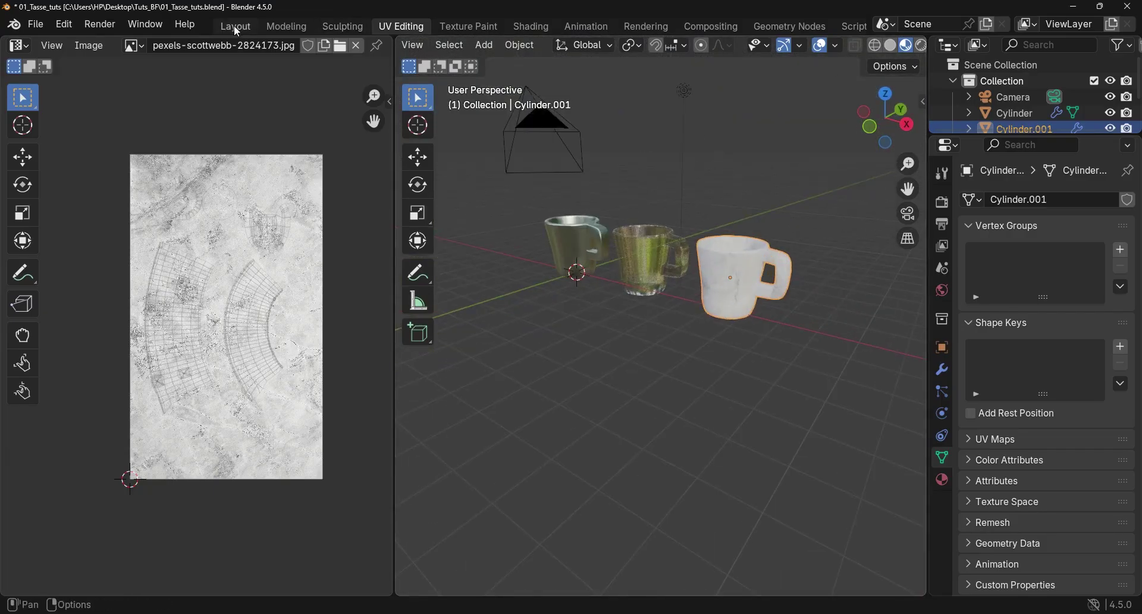
Switch to the Layout workspace and bring all three mugs into view together.
left_click(235, 26)
left_click(569, 209)
middle_click_drag(603, 248, 640, 277)
middle_click_drag(482, 239, 505, 351)
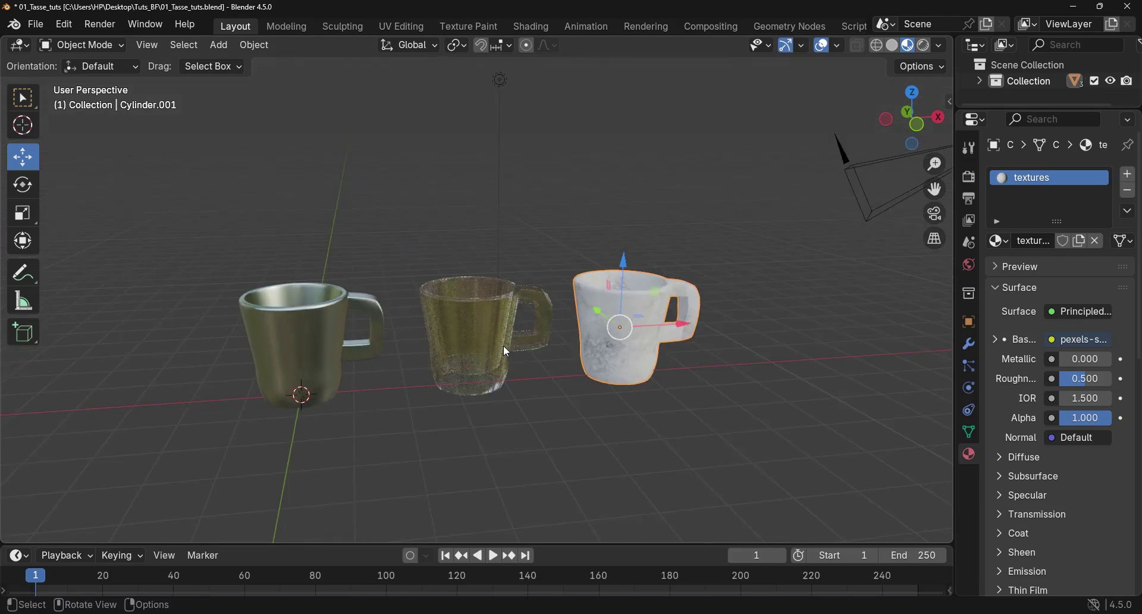
scroll(506, 352, "up", 2)
Hide the viewport gizmos and overlays and select the glass mug for a closer view of the materials.
left_click(819, 48)
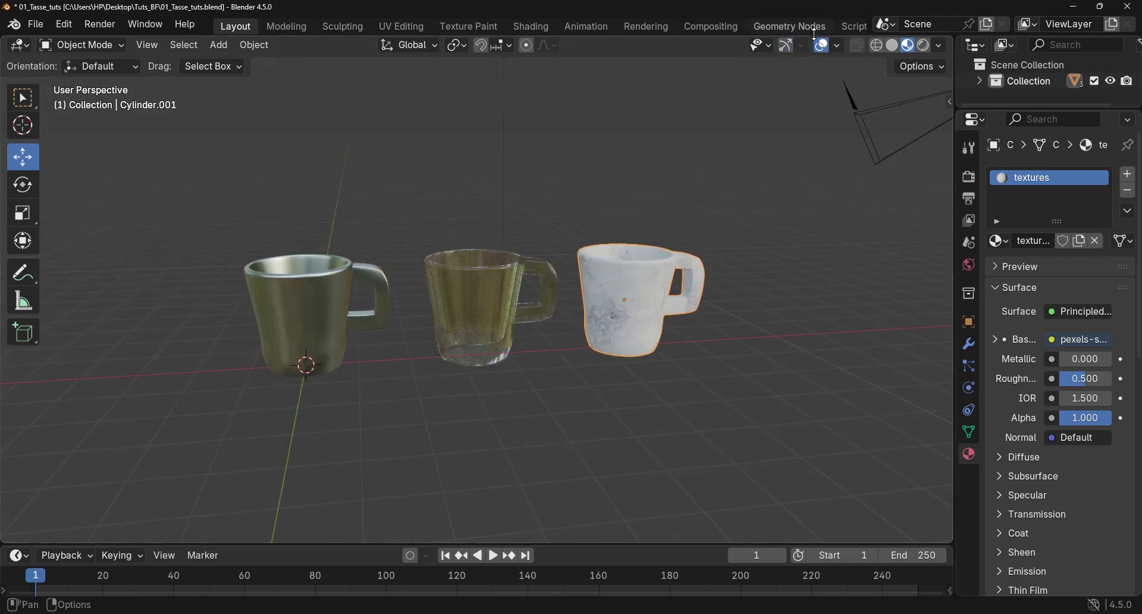
left_click(821, 46)
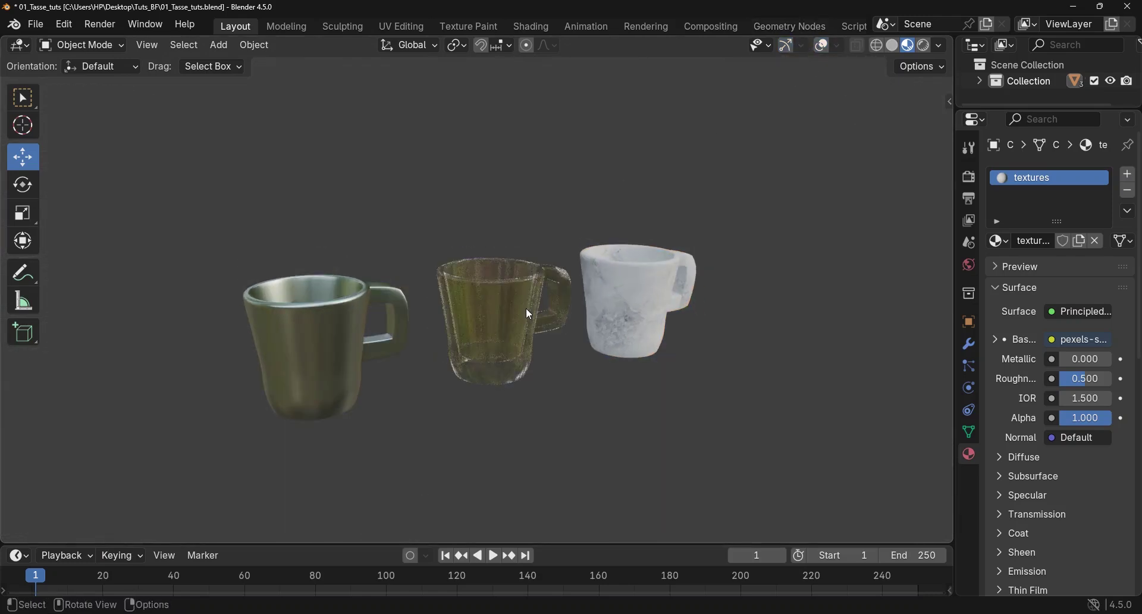
left_click(526, 309)
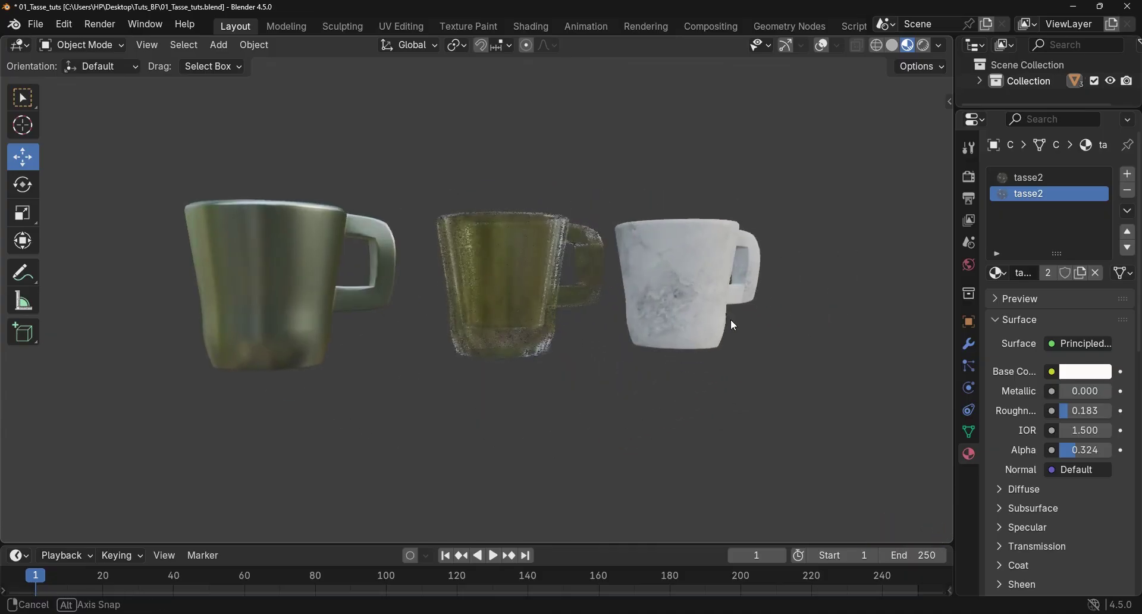
scroll(723, 312, "up", 2)
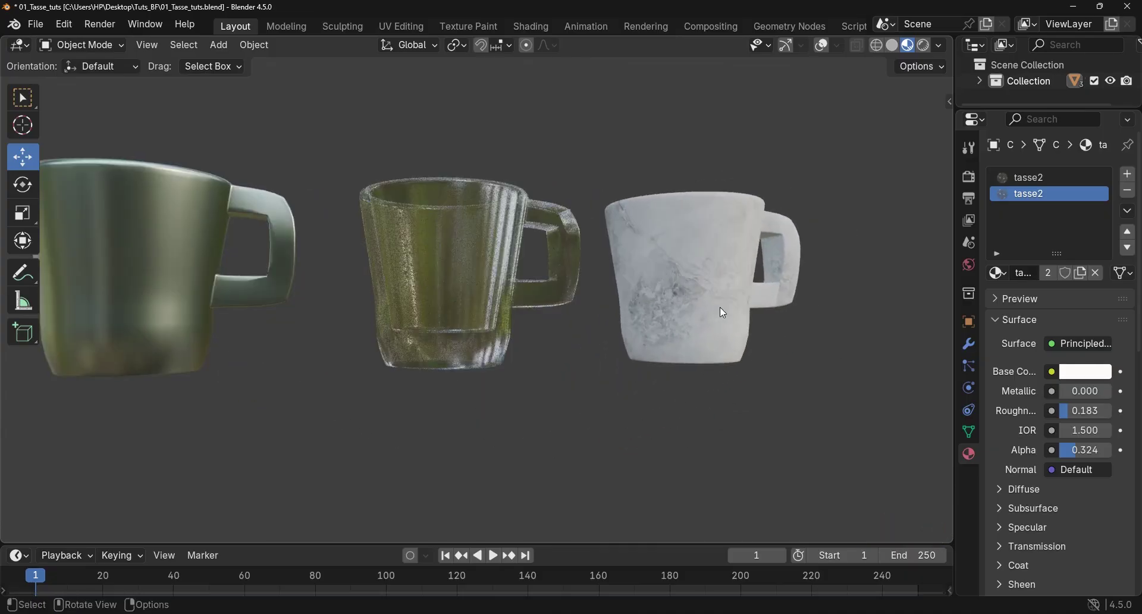